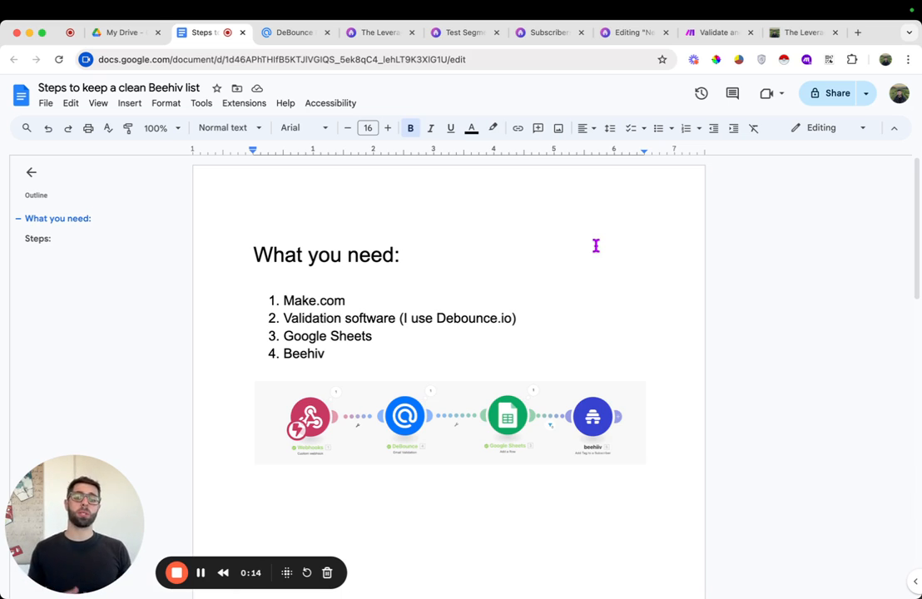
Read through the list of required tools and the opening of the steps section in the guide document
{"action": "double_click", "coordinate": [348, 302]}
{"action": "triple_click", "coordinate": [371, 320]}
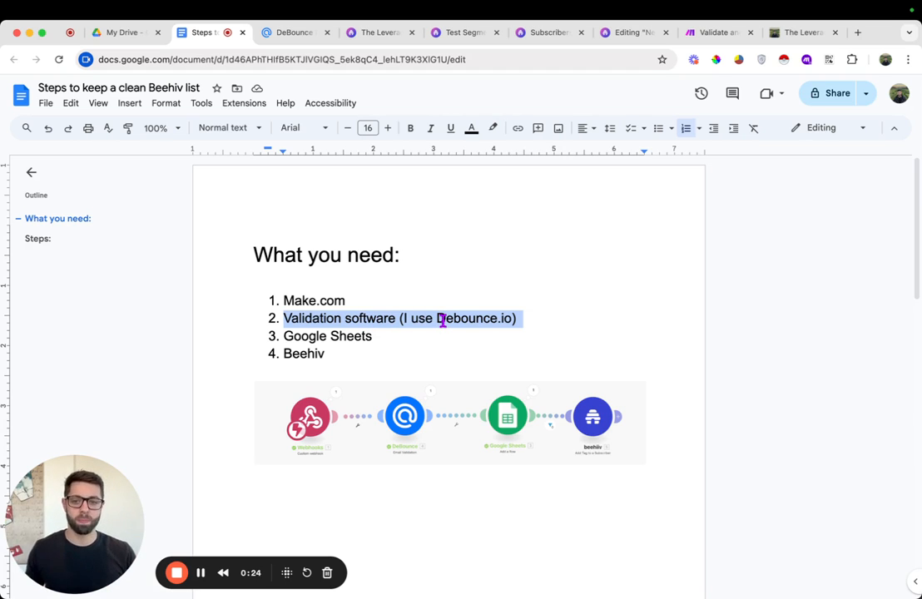
{"action": "double_click", "coordinate": [360, 333]}
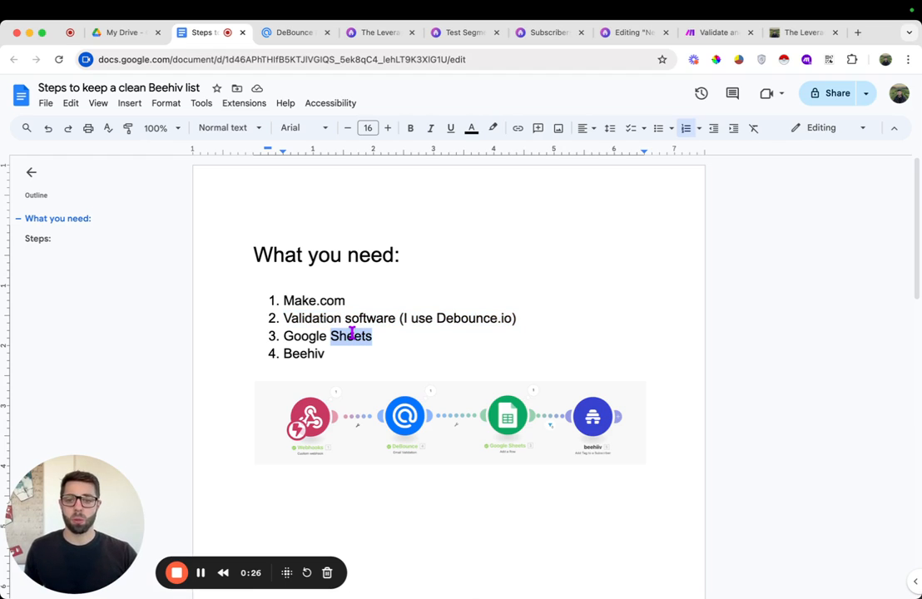
{"action": "double_click", "coordinate": [316, 353]}
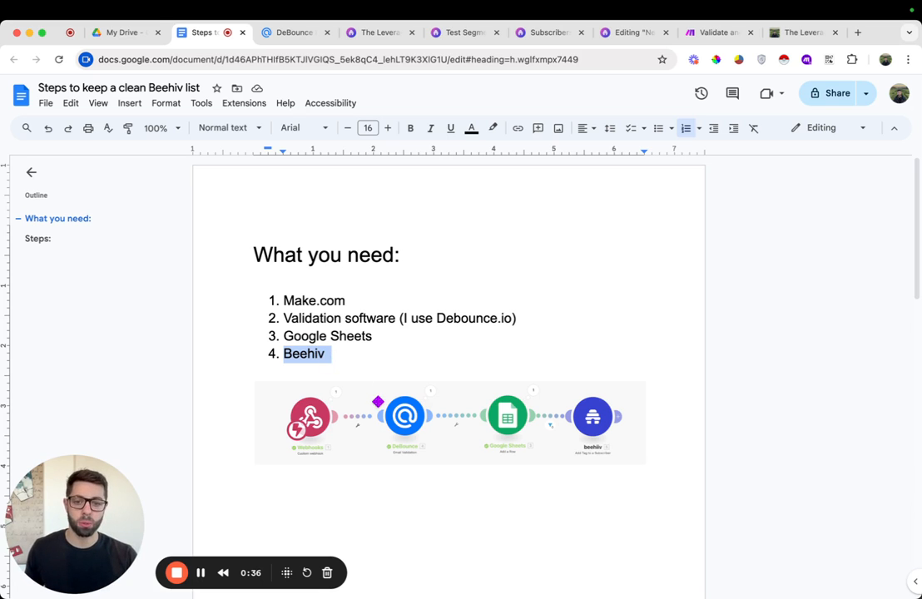
{"action": "scroll", "coordinate": [377, 432], "scroll_direction": "down", "scroll_amount": 10}
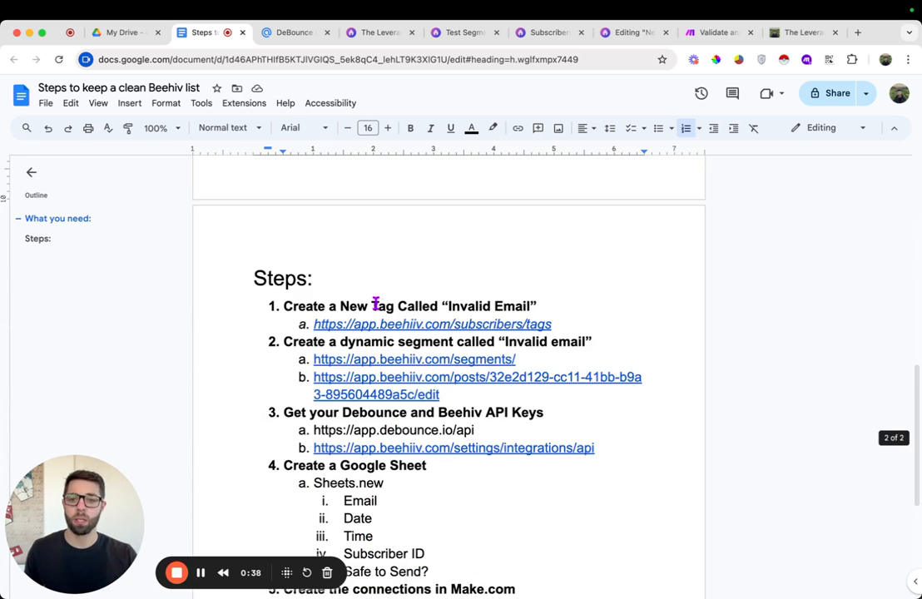
{"action": "scroll", "coordinate": [376, 304], "scroll_direction": "down", "scroll_amount": 1}
{"action": "double_click", "coordinate": [376, 255]}
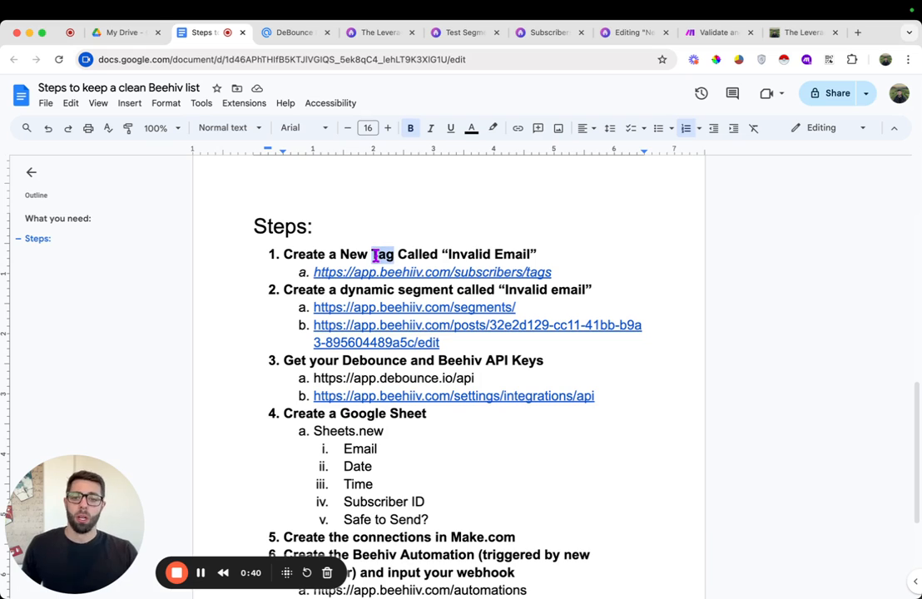
{"action": "scroll", "coordinate": [379, 274], "scroll_direction": "down", "scroll_amount": 3}
{"action": "scroll", "coordinate": [383, 280], "scroll_direction": "up", "scroll_amount": 3}
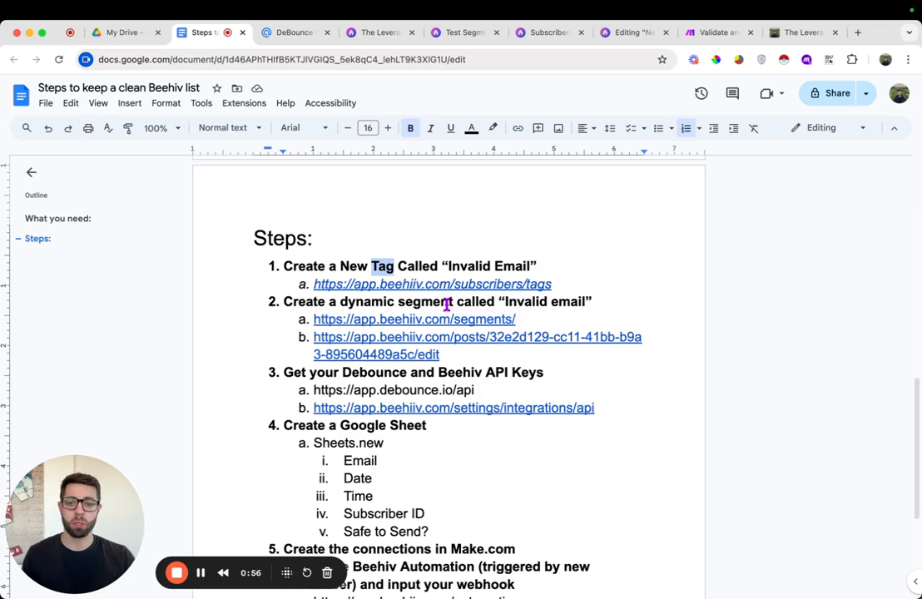
Read through the remaining setup steps of the guide, highlighting each section in turn
{"action": "left_click_drag", "start_coordinate": [456, 302], "coordinate": [340, 305]}
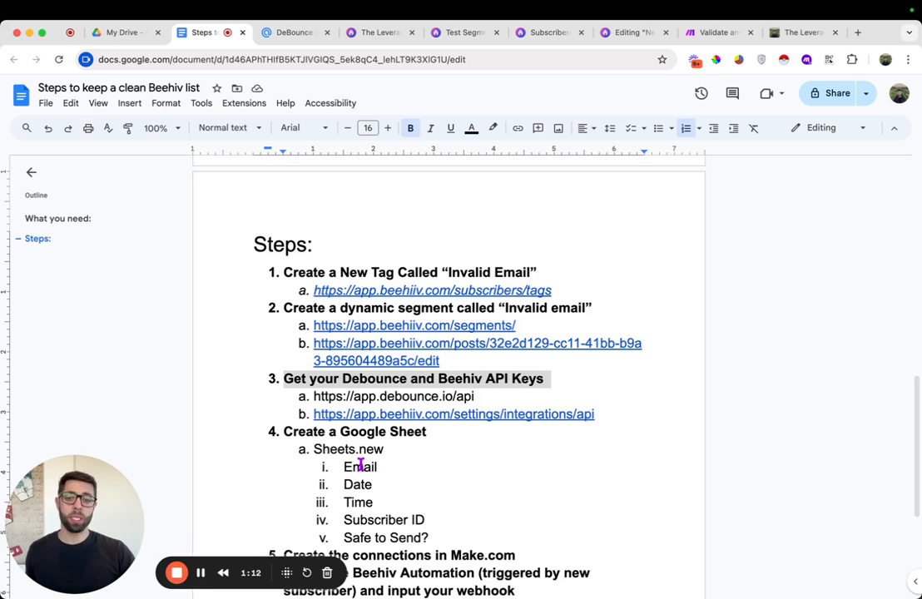
{"action": "left_click", "coordinate": [388, 378]}
{"action": "double_click", "coordinate": [387, 379]}
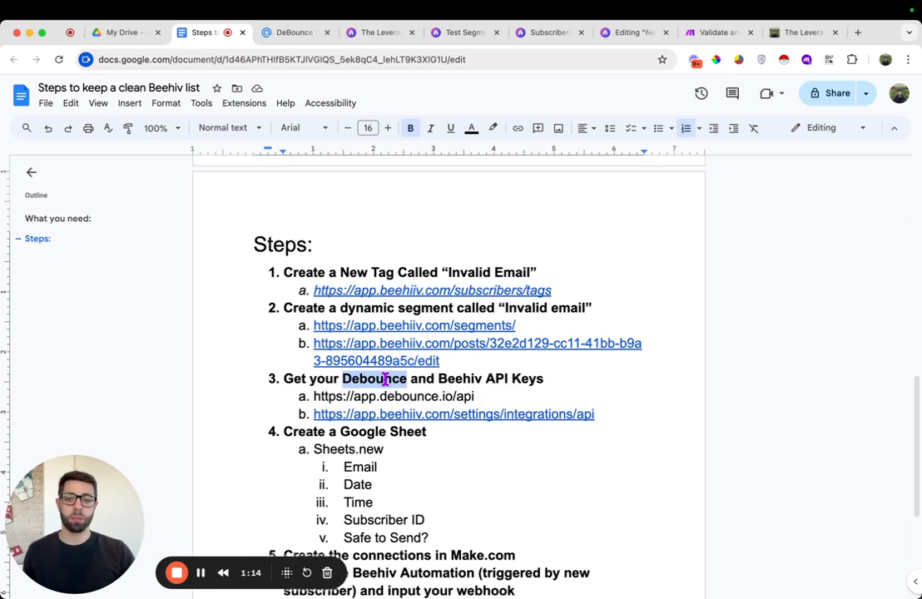
{"action": "left_click", "coordinate": [462, 380]}
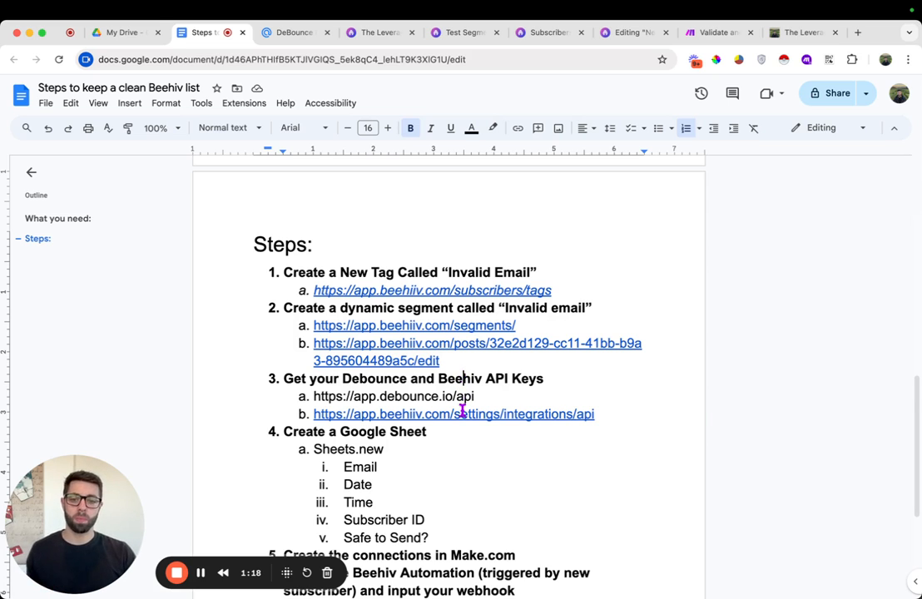
{"action": "scroll", "coordinate": [445, 399], "scroll_direction": "down", "scroll_amount": 2}
{"action": "left_click_drag", "start_coordinate": [428, 365], "coordinate": [317, 366]}
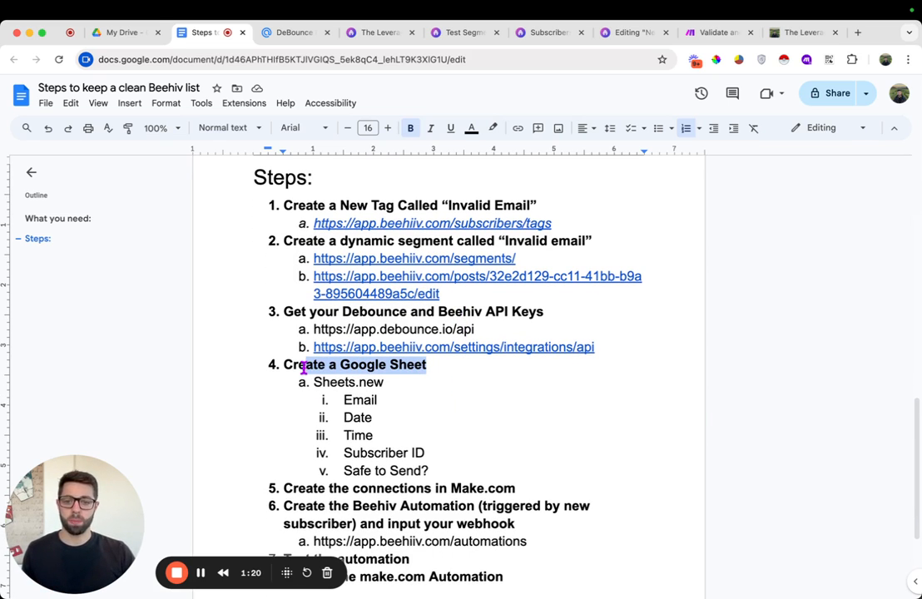
{"action": "scroll", "coordinate": [391, 445], "scroll_direction": "down", "scroll_amount": 2}
{"action": "left_click_drag", "start_coordinate": [429, 387], "coordinate": [335, 323]}
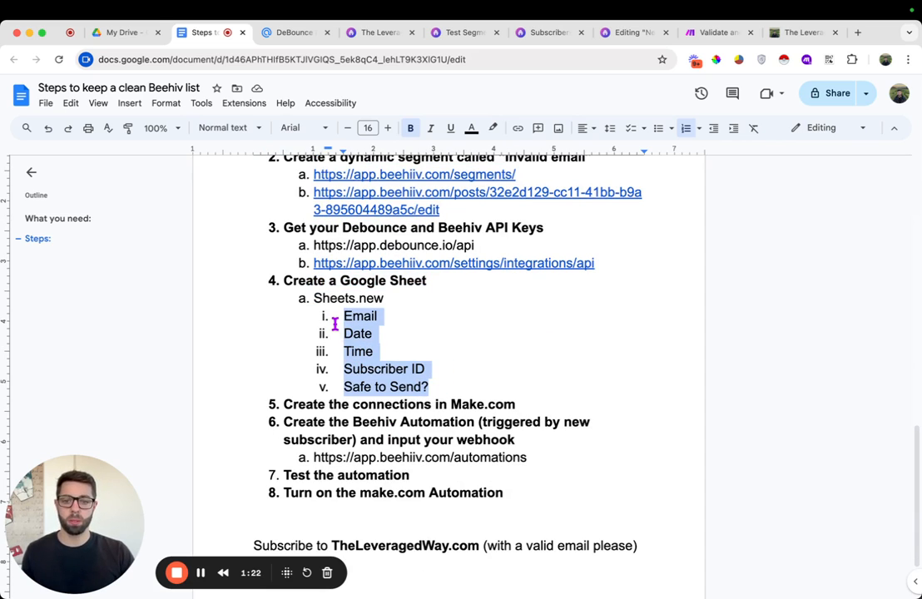
{"action": "scroll", "coordinate": [465, 419], "scroll_direction": "down", "scroll_amount": 2}
{"action": "double_click", "coordinate": [381, 330]}
{"action": "left_click", "coordinate": [381, 331]}
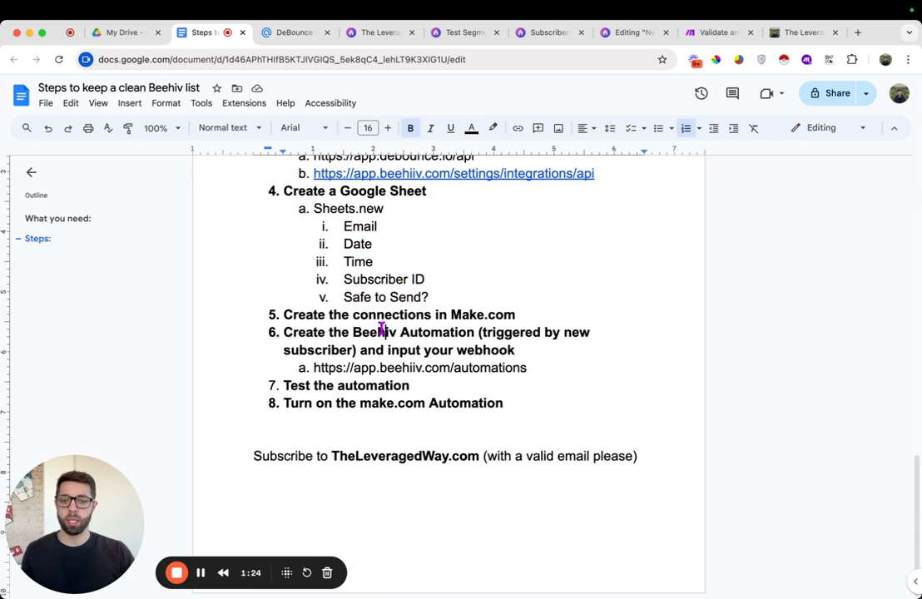
{"action": "scroll", "coordinate": [383, 333], "scroll_direction": "up", "scroll_amount": 2}
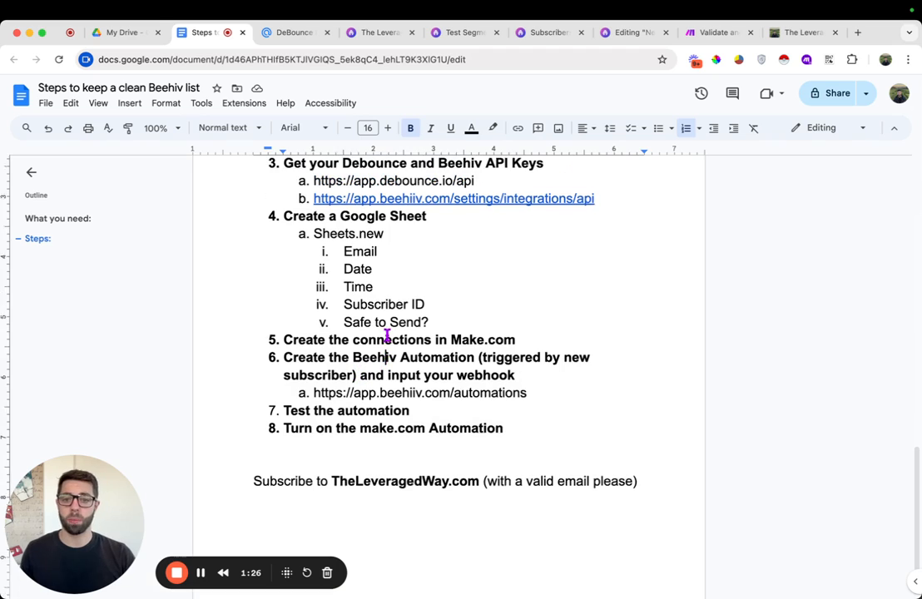
{"action": "scroll", "coordinate": [383, 229], "scroll_direction": "up", "scroll_amount": 4}
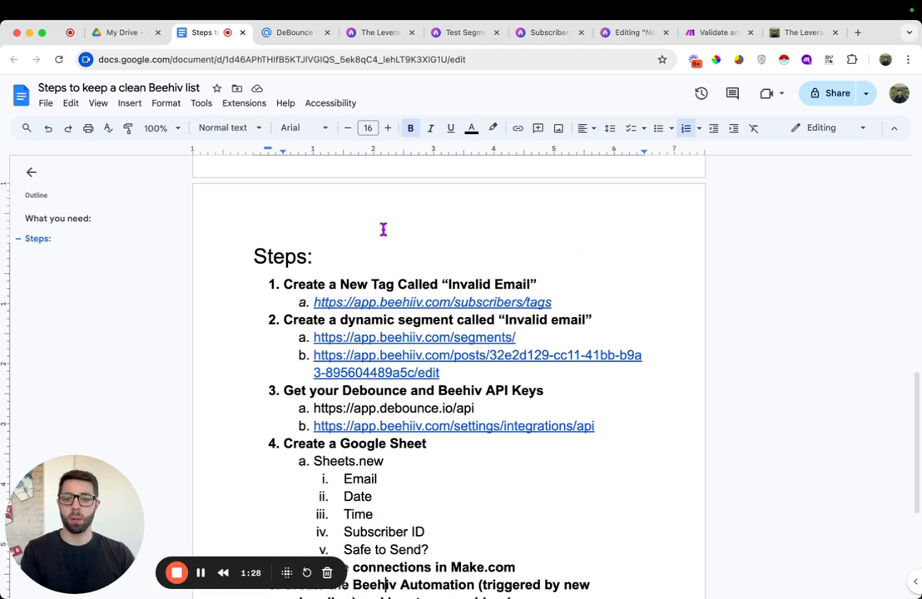
Open the subscriber tags link and create a new red tag named "invalid tag example"
{"action": "left_click", "coordinate": [404, 299]}
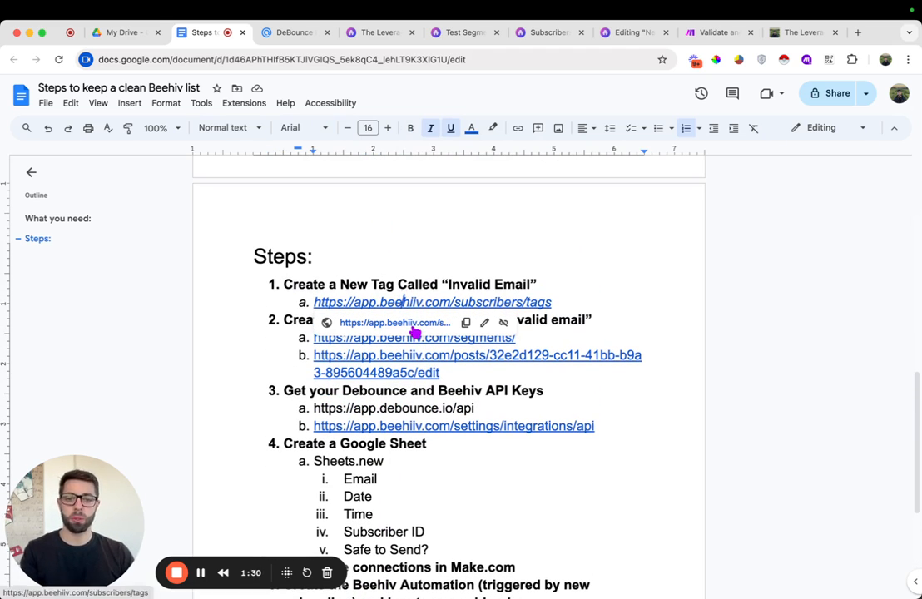
{"action": "left_click", "coordinate": [416, 324]}
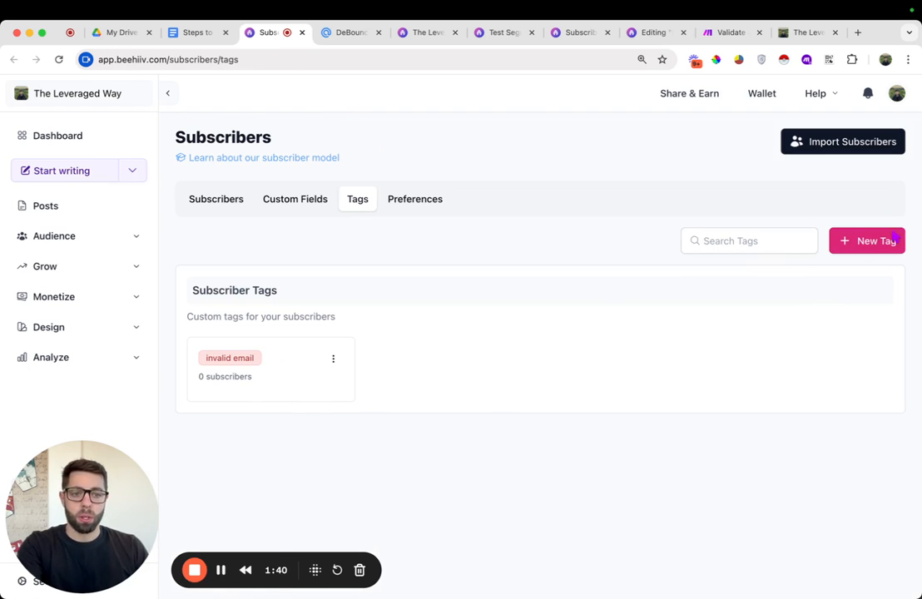
{"action": "left_click", "coordinate": [865, 243]}
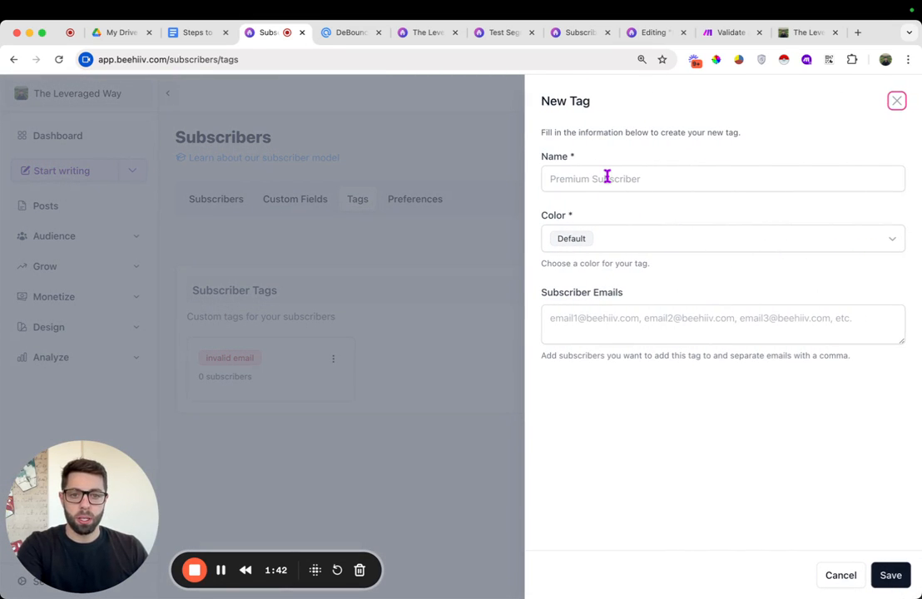
{"action": "left_click", "coordinate": [606, 178]}
{"action": "type", "text": "k"}
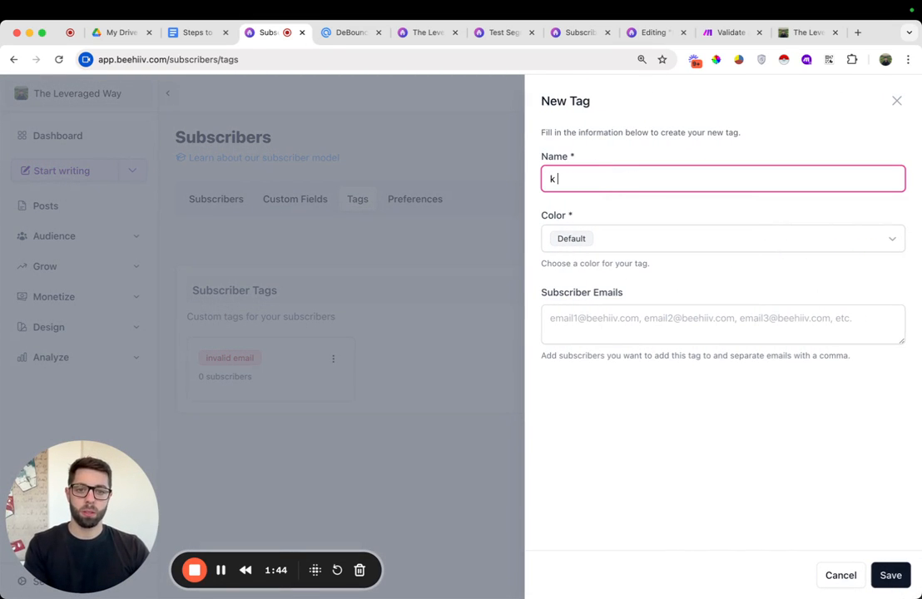
{"action": "key", "text": "BackSpace"}
{"action": "type", "text": "in"}
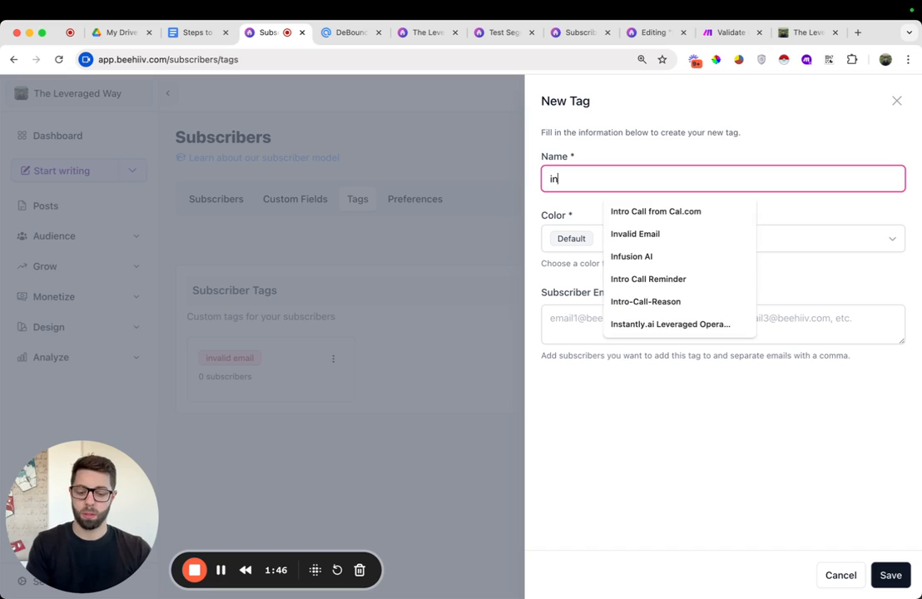
{"action": "type", "text": "valid tag example"}
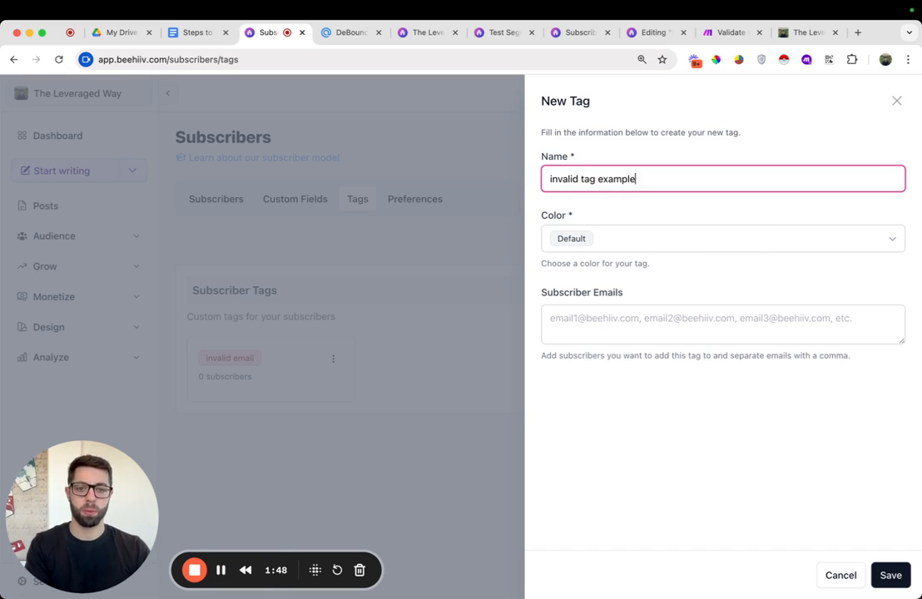
{"action": "left_click", "coordinate": [693, 243]}
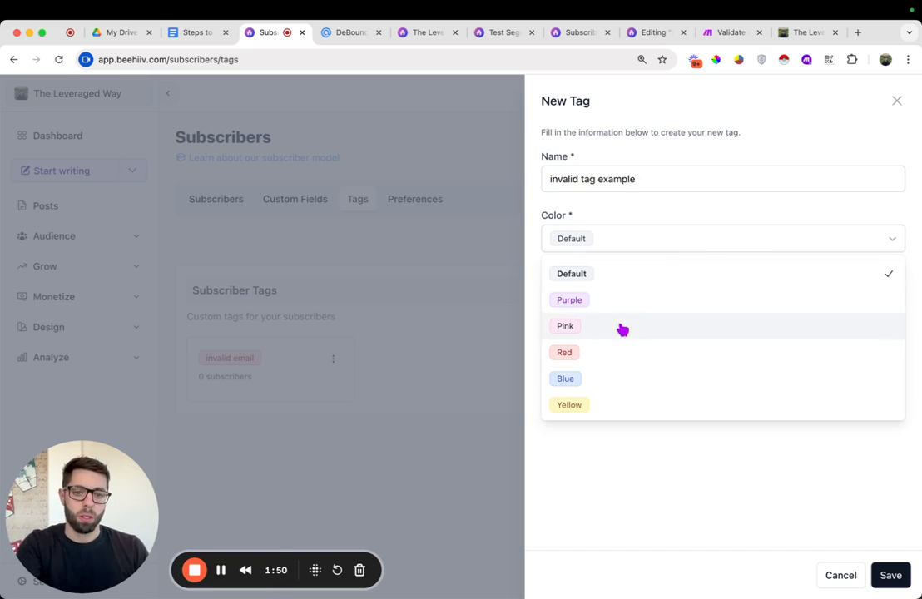
{"action": "left_click", "coordinate": [626, 356]}
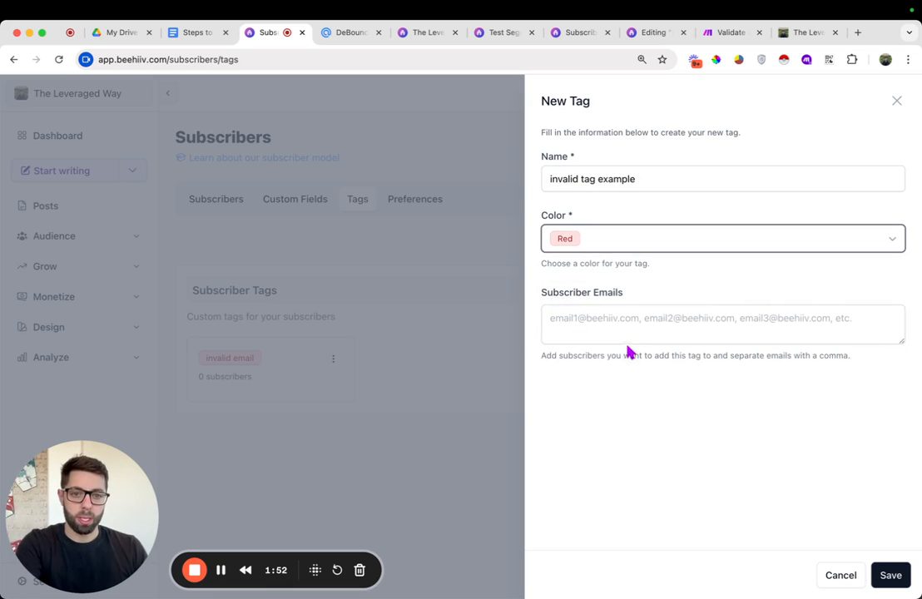
{"action": "left_click", "coordinate": [891, 575]}
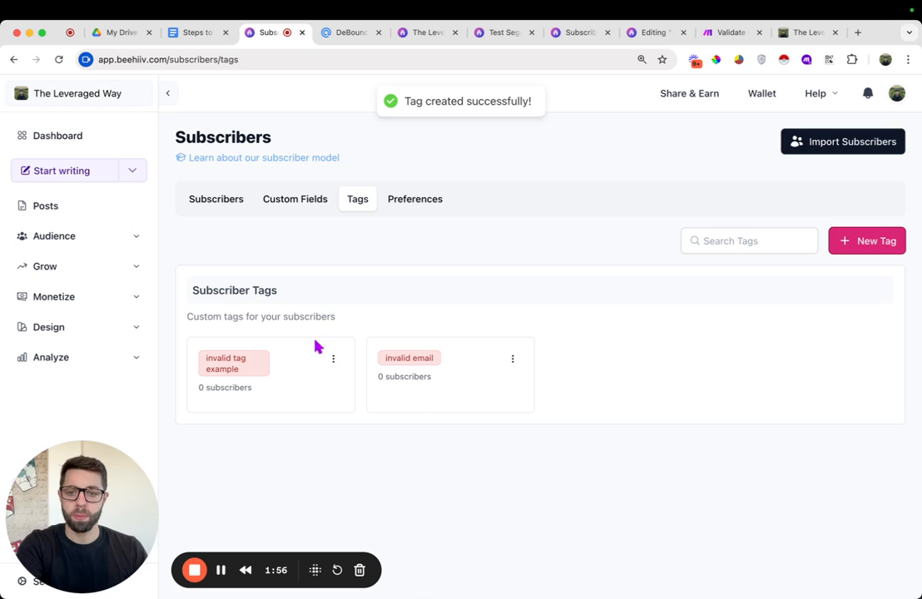
Delete the "invalid tag example" tag
{"action": "left_click", "coordinate": [332, 358]}
{"action": "left_click", "coordinate": [292, 411]}
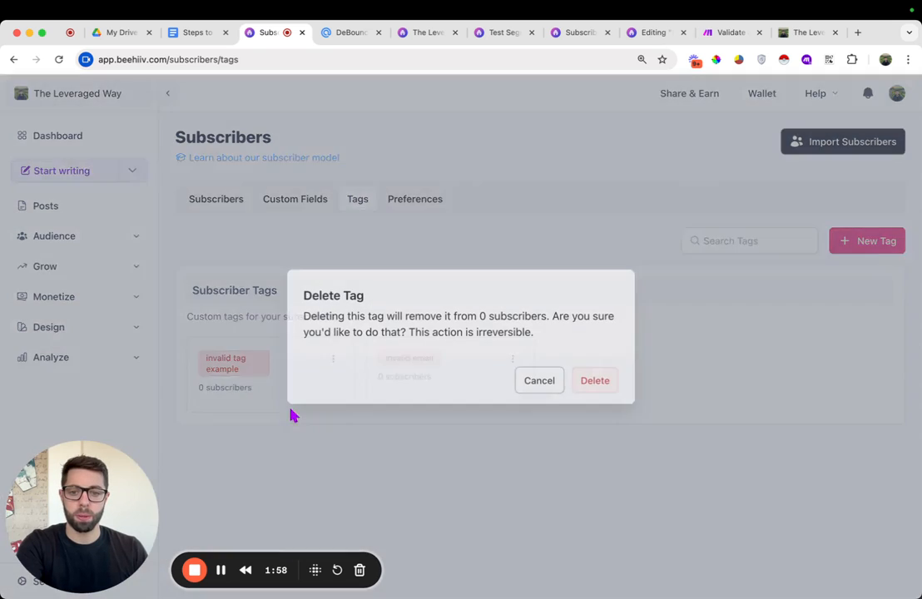
{"action": "left_click", "coordinate": [604, 388]}
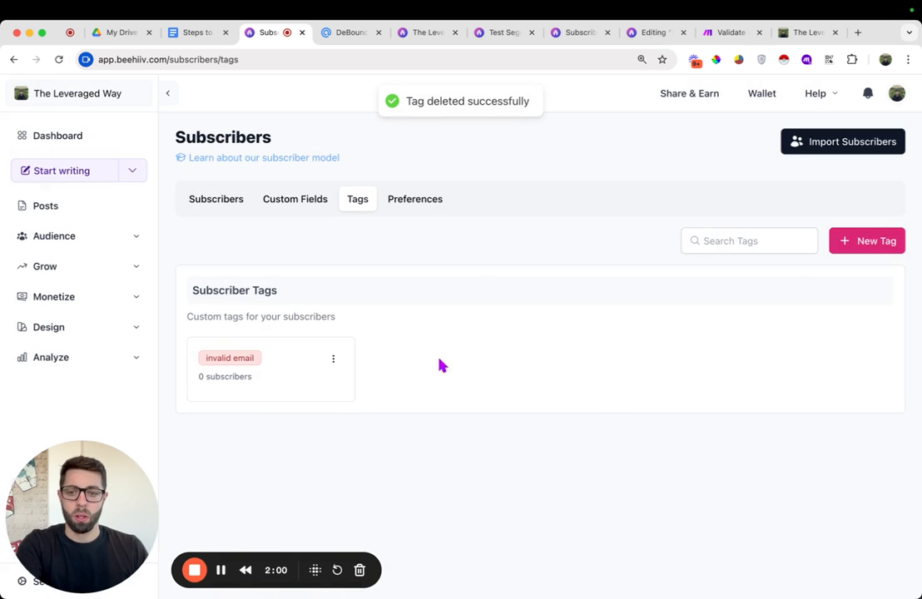
Open the segments link from the guide document and start creating a new dynamic segment
{"action": "left_click", "coordinate": [190, 34]}
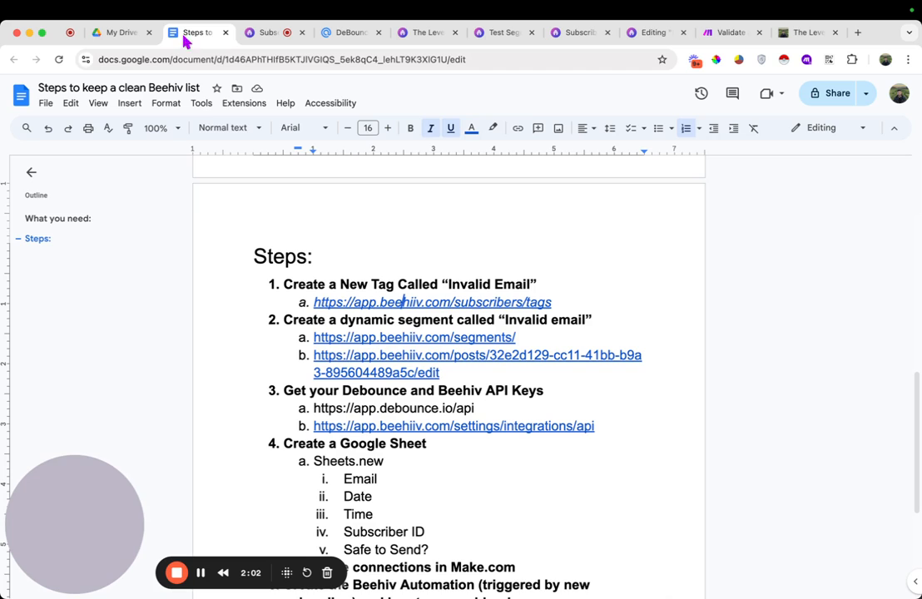
{"action": "left_click", "coordinate": [385, 353]}
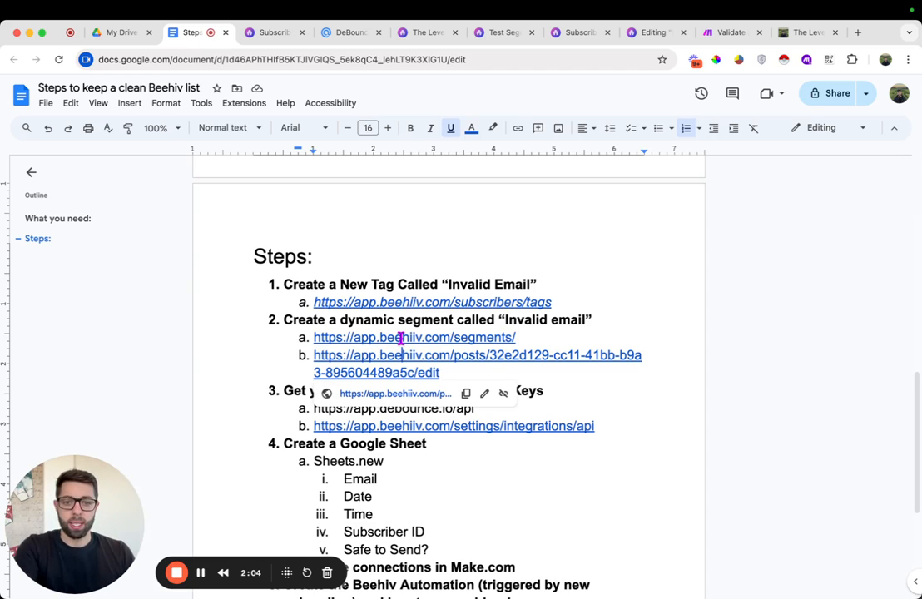
{"action": "left_click", "coordinate": [399, 337]}
{"action": "left_click", "coordinate": [406, 359]}
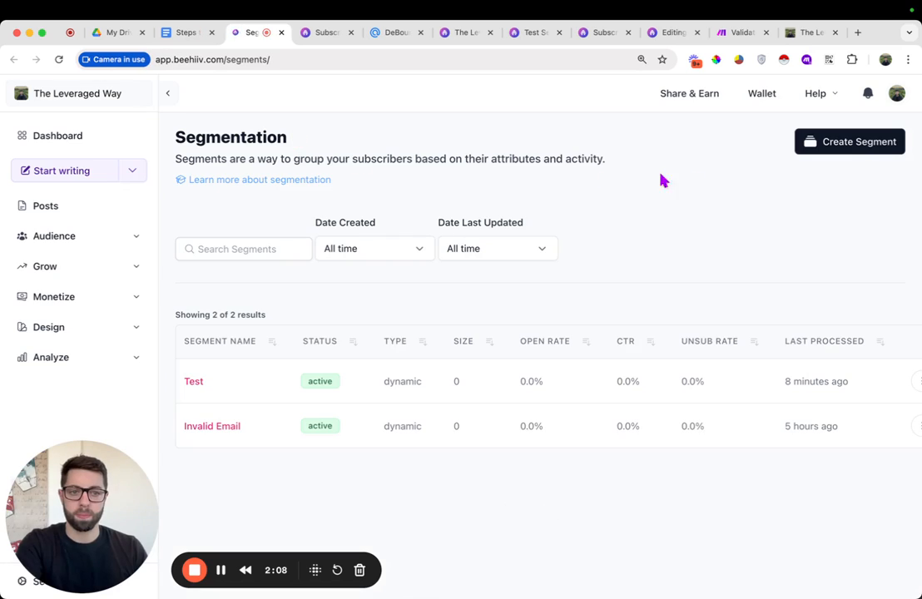
{"action": "left_click", "coordinate": [853, 143]}
{"action": "left_click", "coordinate": [556, 417]}
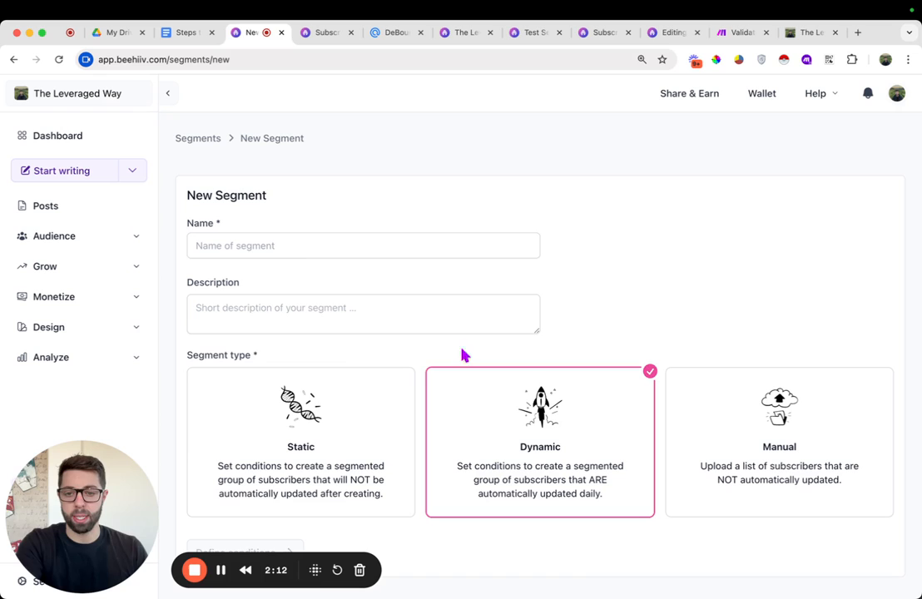
Name the segment "test 123" and continue to defining its conditions
{"action": "left_click", "coordinate": [312, 247]}
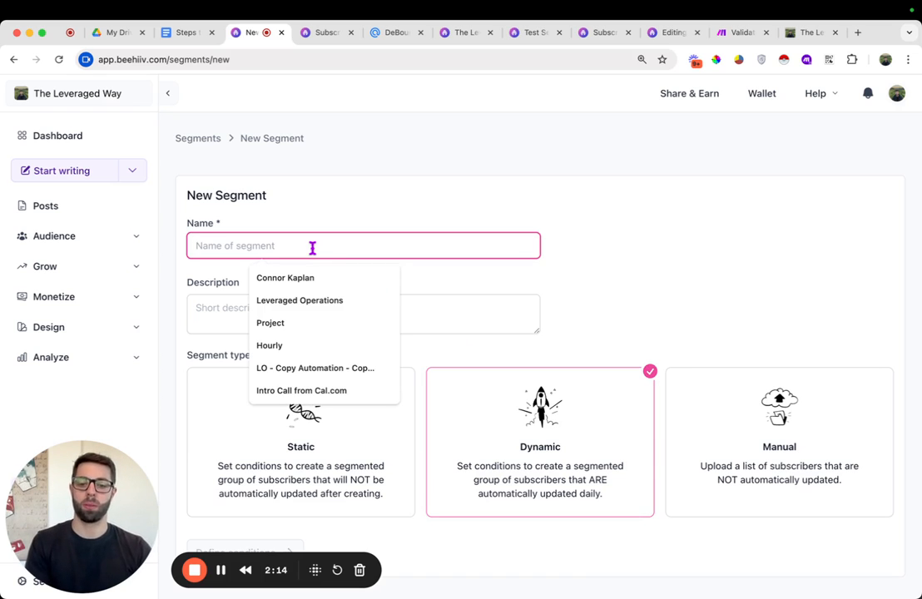
{"action": "type", "text": "test 123"}
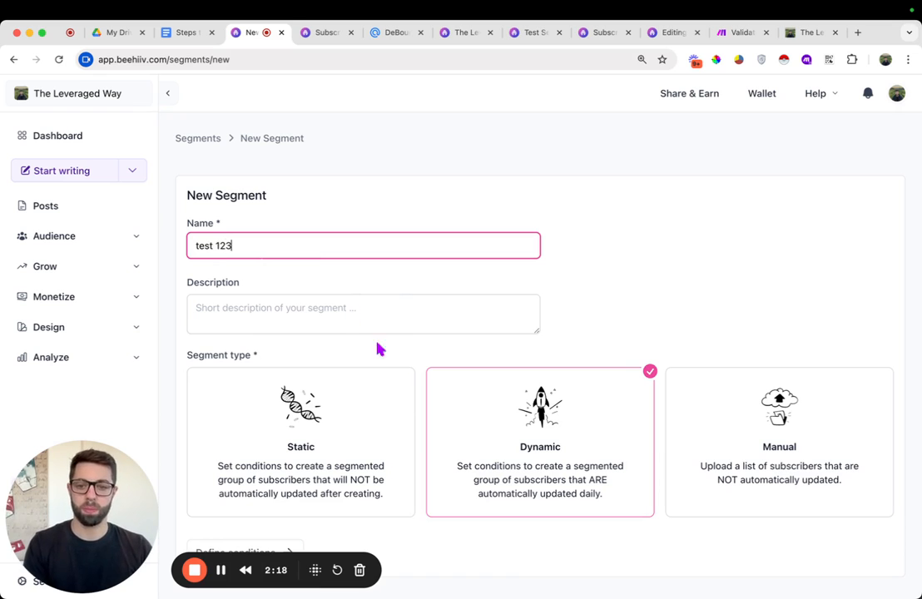
{"action": "scroll", "coordinate": [504, 432], "scroll_direction": "down", "scroll_amount": 2}
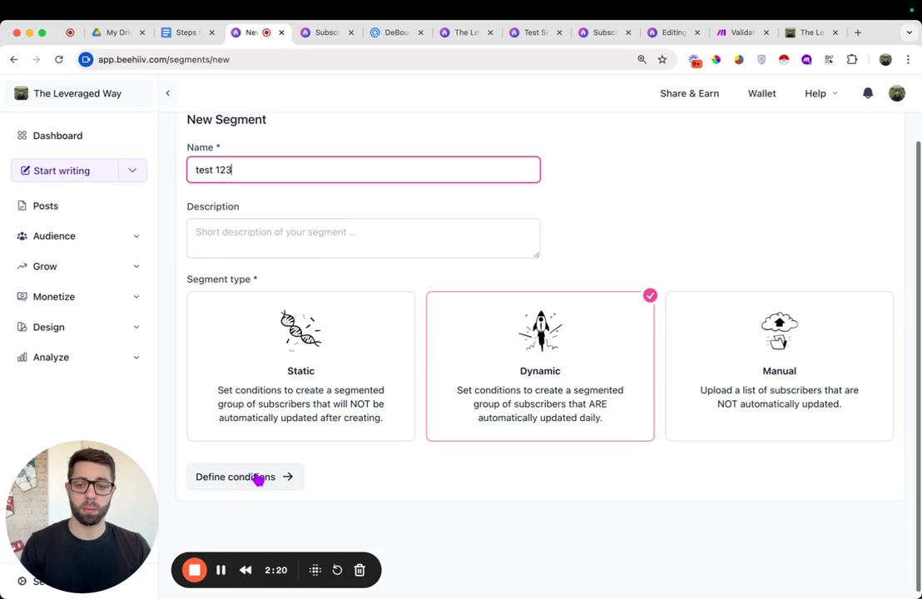
{"action": "left_click", "coordinate": [253, 479]}
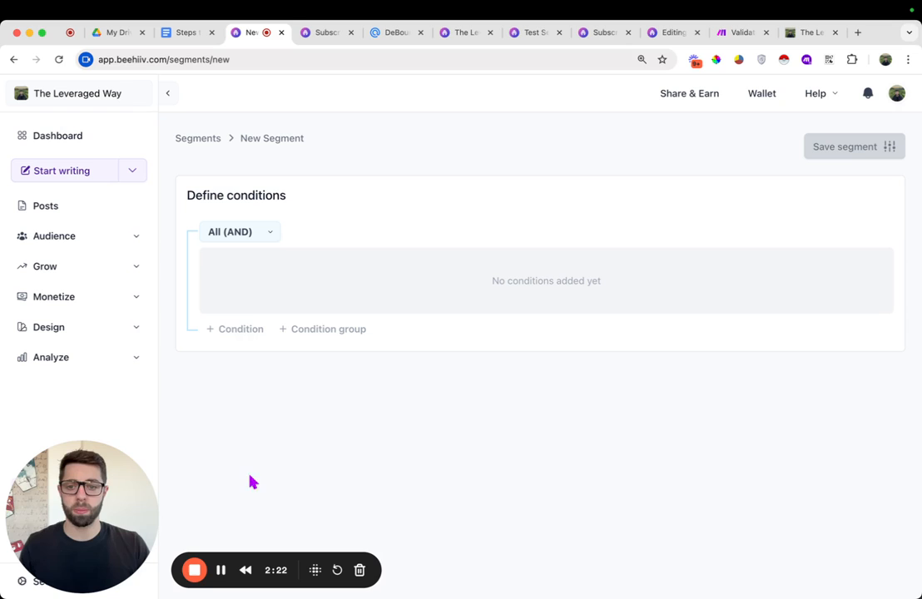
Add a segment condition where subscriber tags include the "invalid email" tag
{"action": "left_click", "coordinate": [241, 334]}
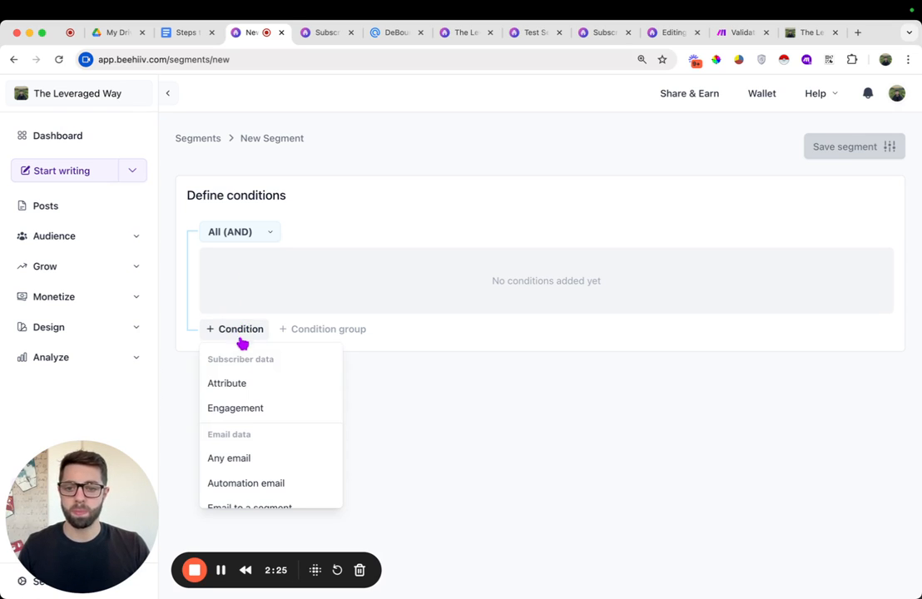
{"action": "left_click", "coordinate": [227, 384]}
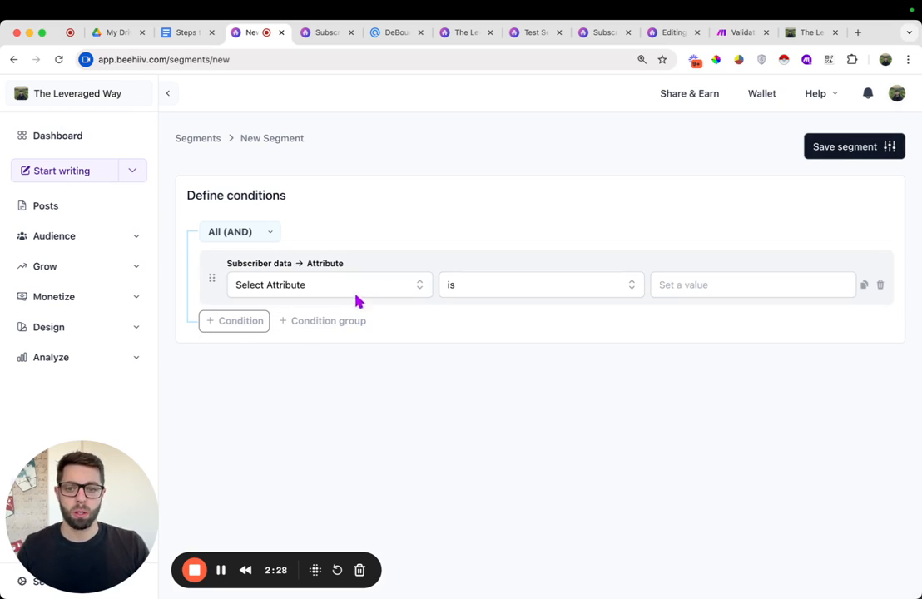
{"action": "left_click", "coordinate": [400, 285]}
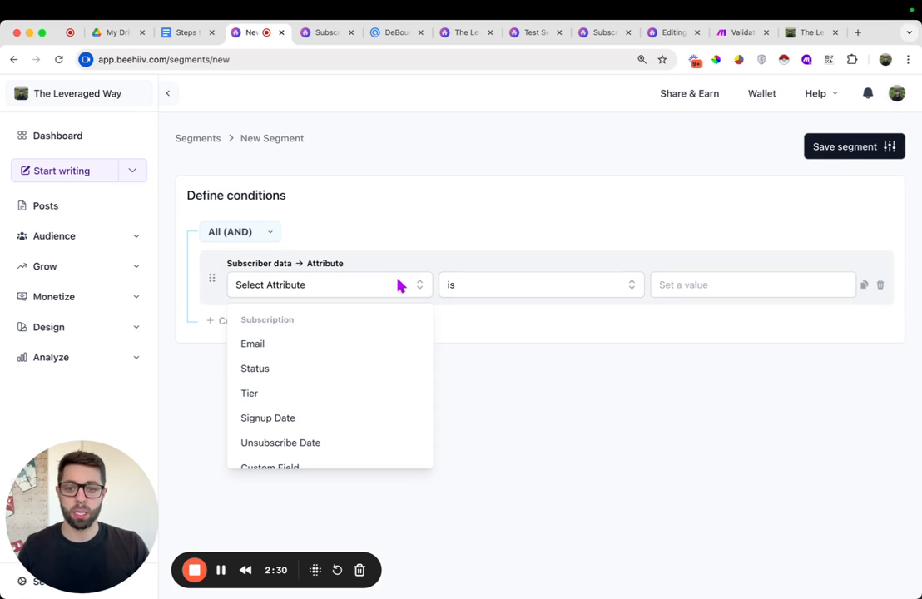
{"action": "scroll", "coordinate": [298, 419], "scroll_direction": "down", "scroll_amount": 3}
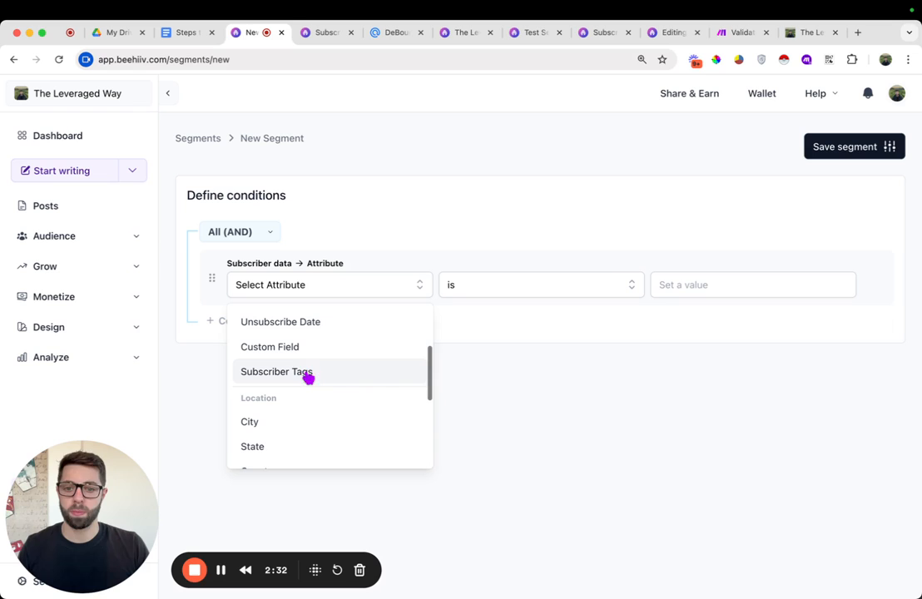
{"action": "left_click", "coordinate": [298, 375]}
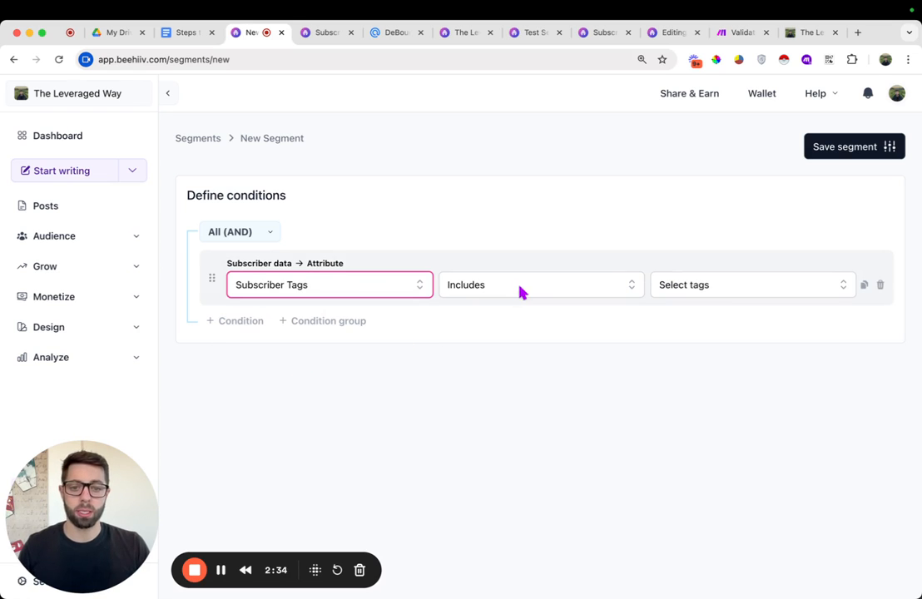
{"action": "left_click", "coordinate": [714, 287]}
{"action": "left_click", "coordinate": [705, 321]}
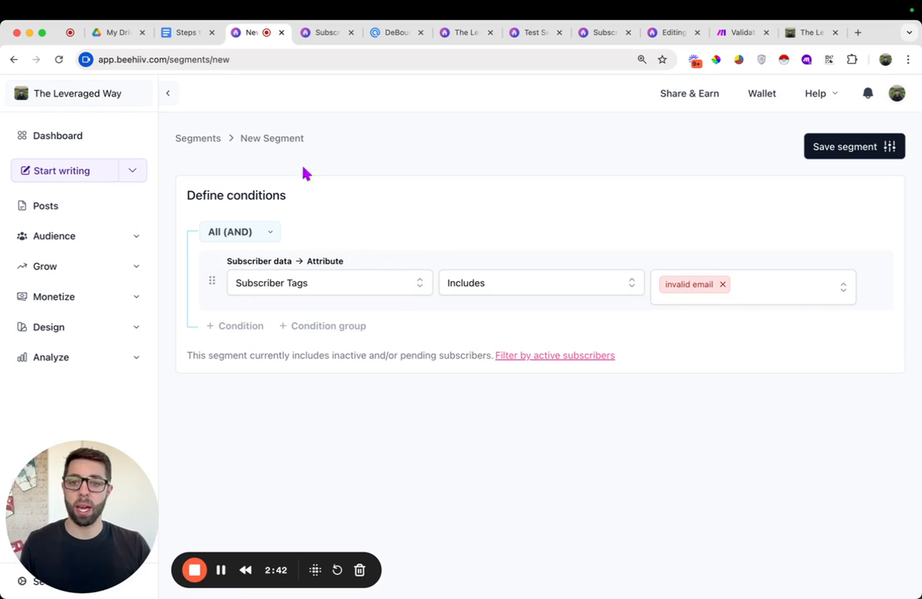
Open the post editing link from the guide and exclude the "Test" segment from the post's email audience
{"action": "left_click", "coordinate": [190, 32]}
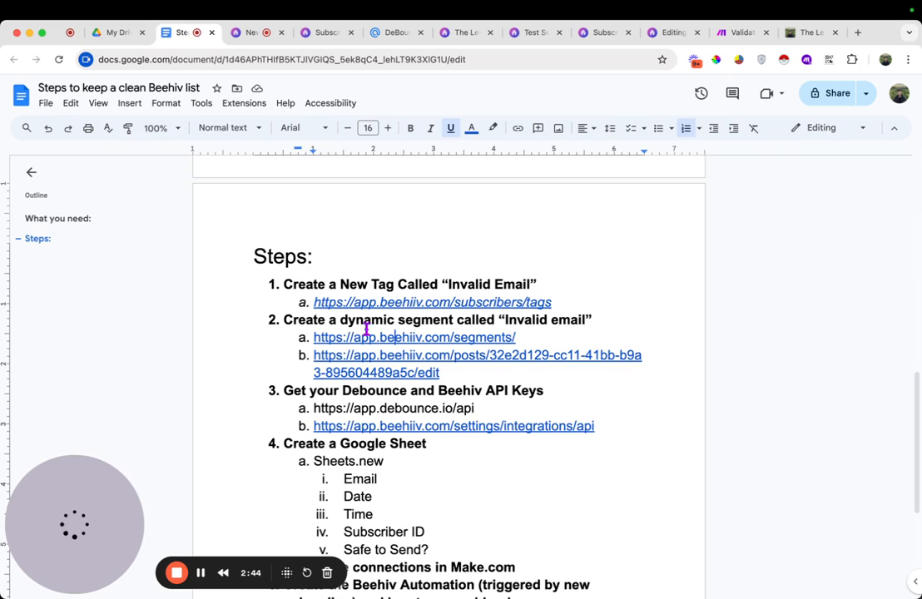
{"action": "left_click", "coordinate": [459, 356]}
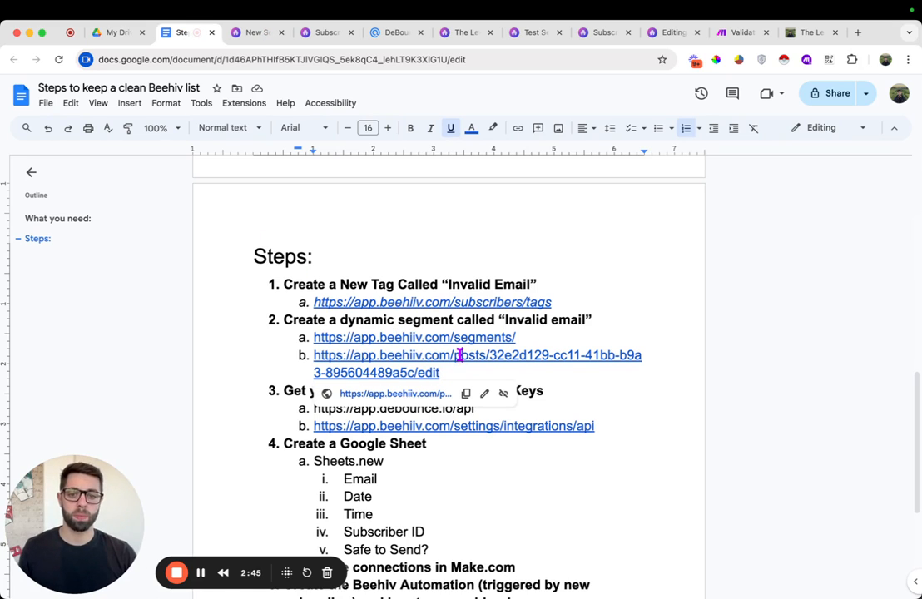
{"action": "left_click", "coordinate": [411, 397]}
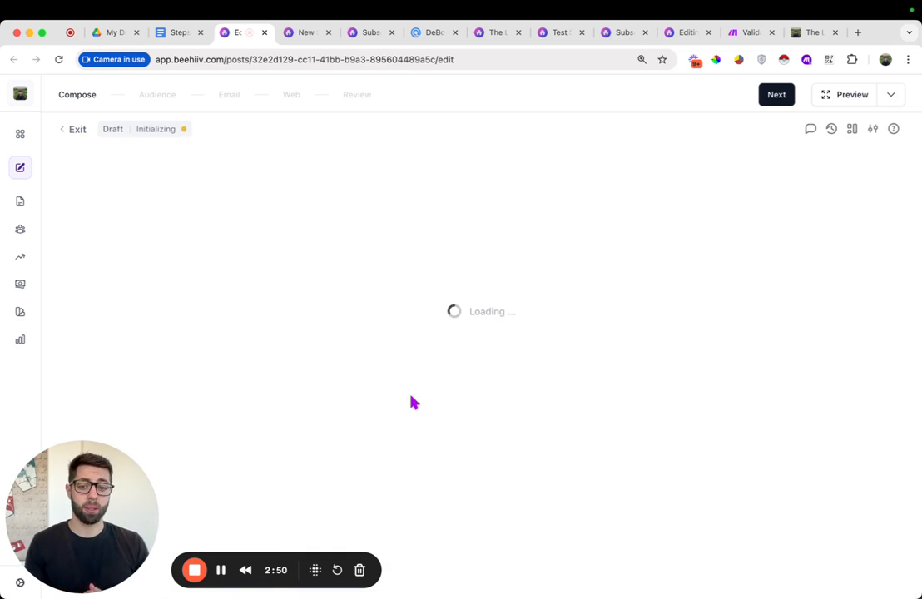
{"action": "left_click", "coordinate": [790, 100]}
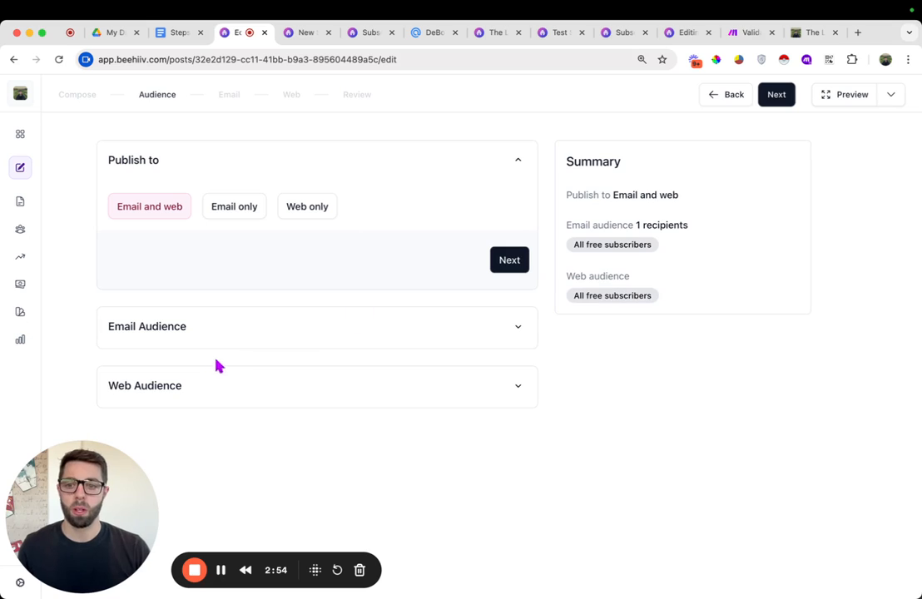
{"action": "left_click", "coordinate": [237, 331]}
{"action": "scroll", "coordinate": [300, 370], "scroll_direction": "down", "scroll_amount": 1}
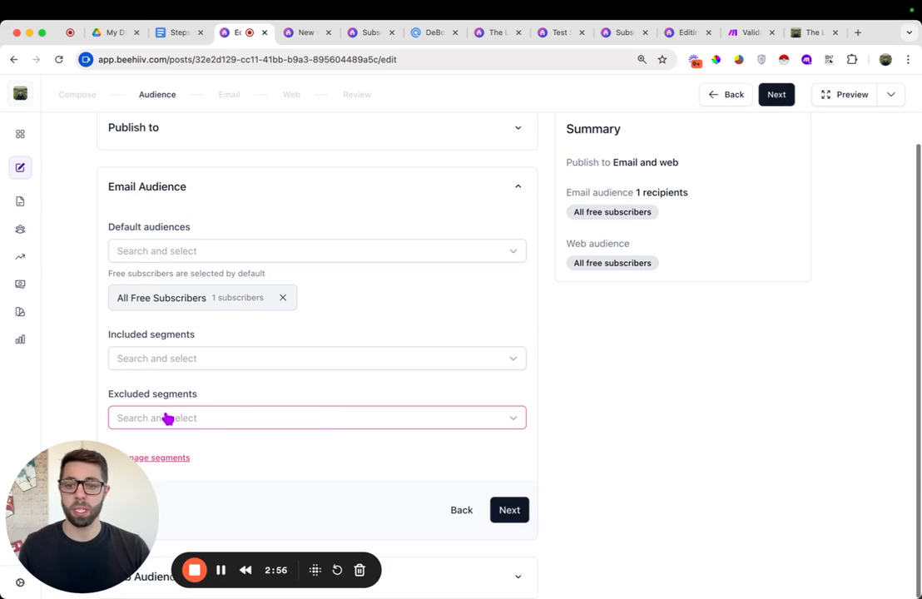
{"action": "left_click", "coordinate": [234, 420]}
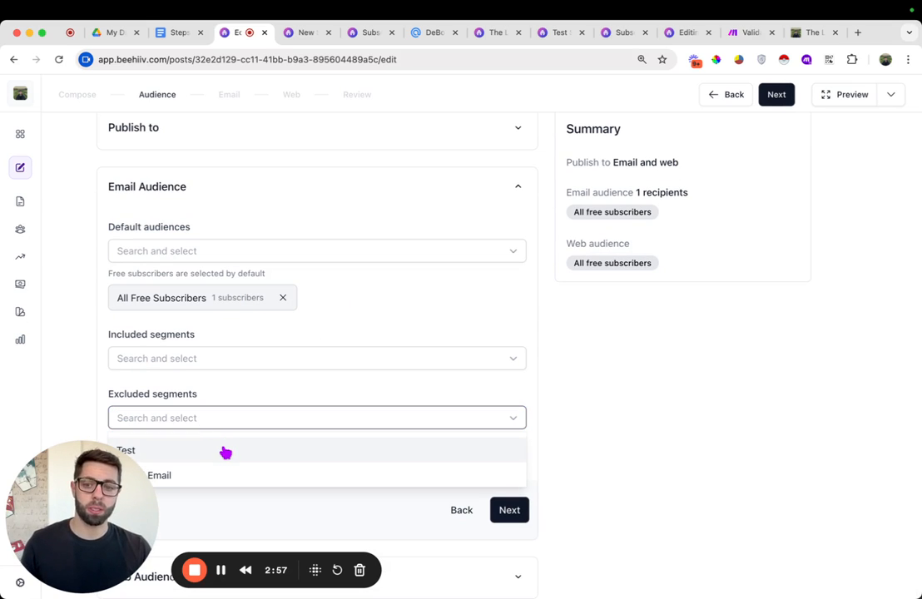
{"action": "left_click", "coordinate": [224, 453]}
{"action": "left_click", "coordinate": [588, 447]}
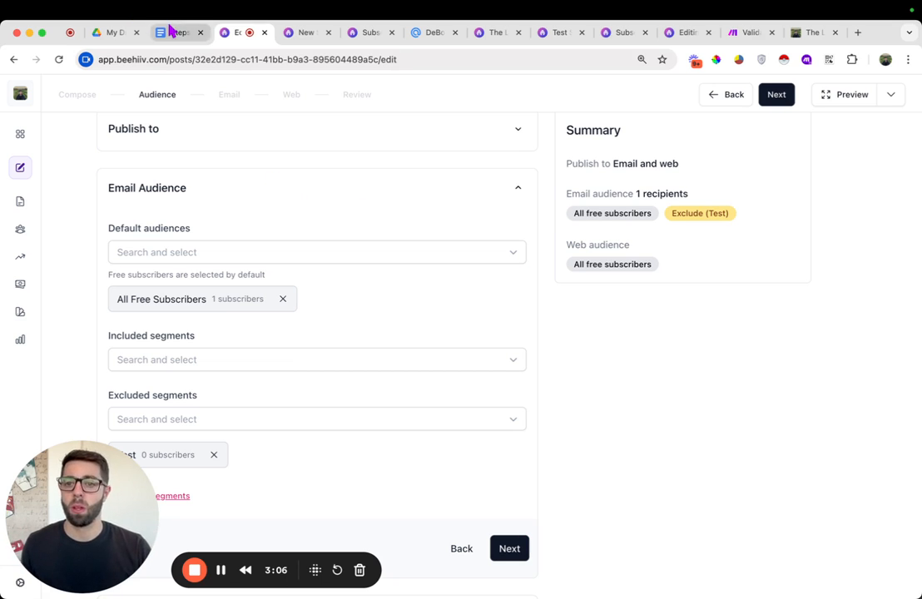
Highlight the API keys step in the guide document and close the post editor tab
{"action": "left_click", "coordinate": [172, 33]}
{"action": "scroll", "coordinate": [498, 444], "scroll_direction": "down", "scroll_amount": 3}
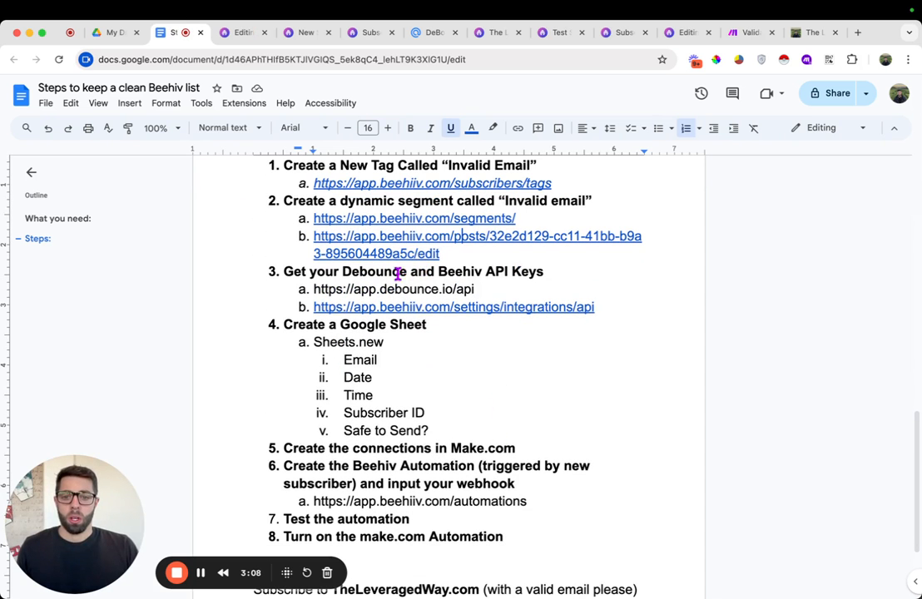
{"action": "double_click", "coordinate": [398, 275]}
{"action": "triple_click", "coordinate": [398, 274]}
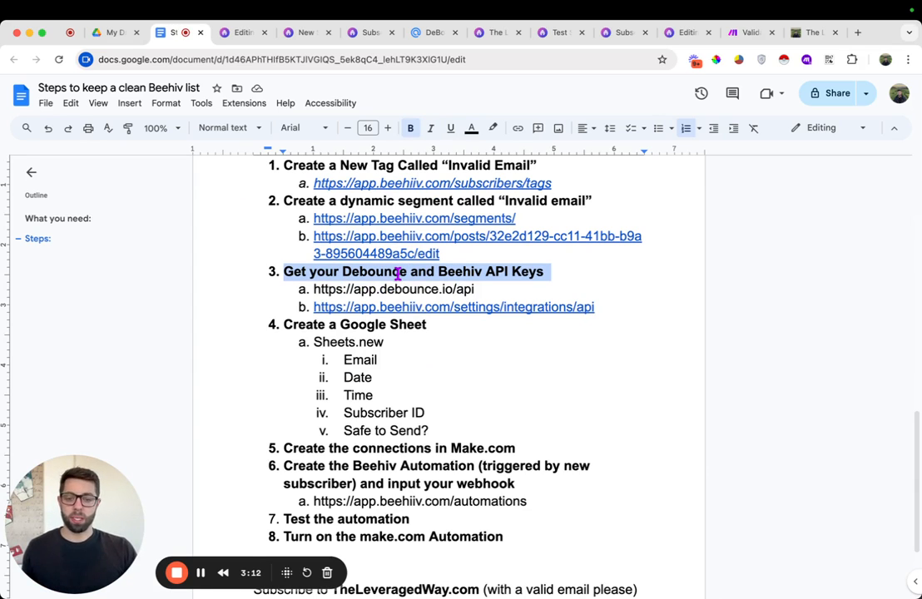
{"action": "left_click", "coordinate": [249, 37]}
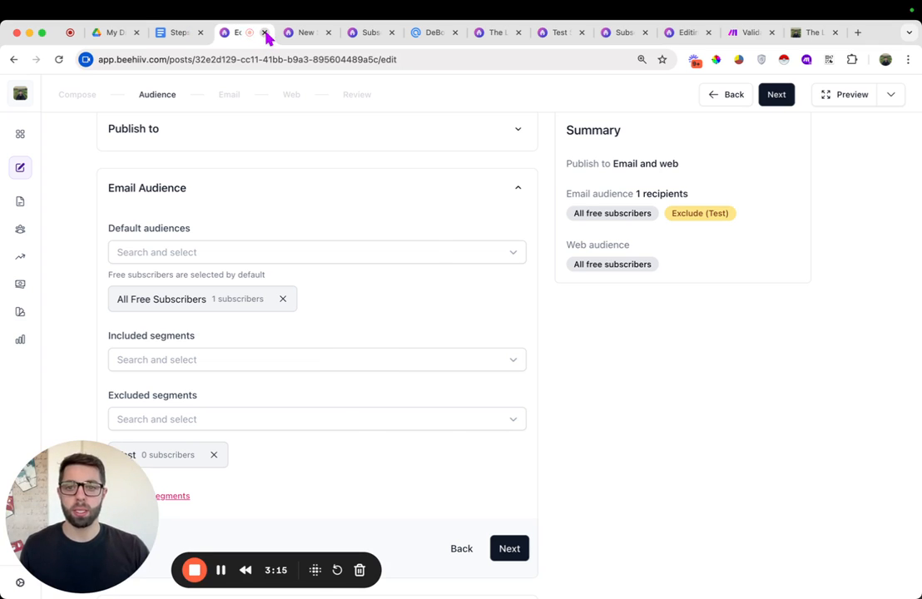
{"action": "left_click", "coordinate": [265, 32]}
Copy the Debounce API key of the MAKE EXAMPLE entry and open the beehiiv API integration settings
{"action": "left_click", "coordinate": [364, 33]}
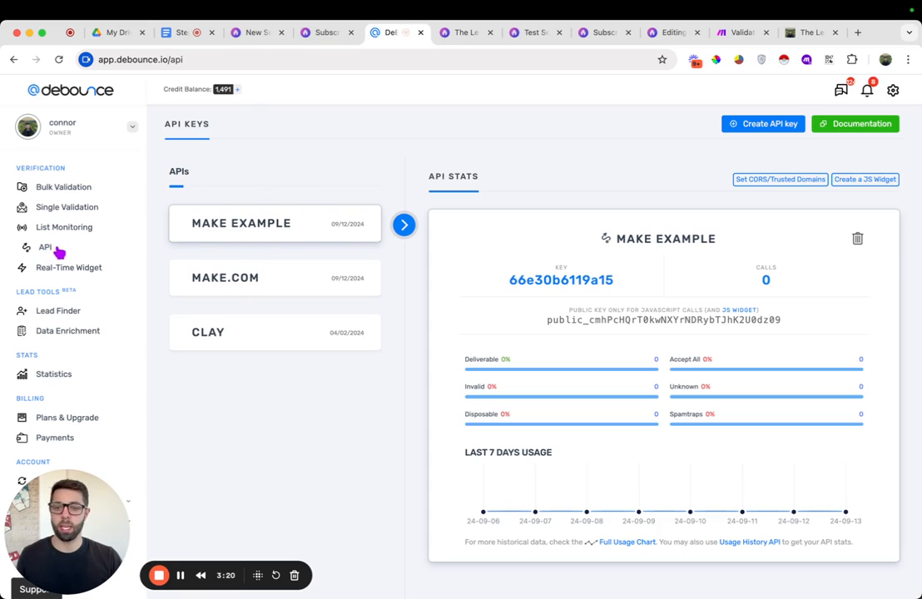
{"action": "double_click", "coordinate": [572, 281]}
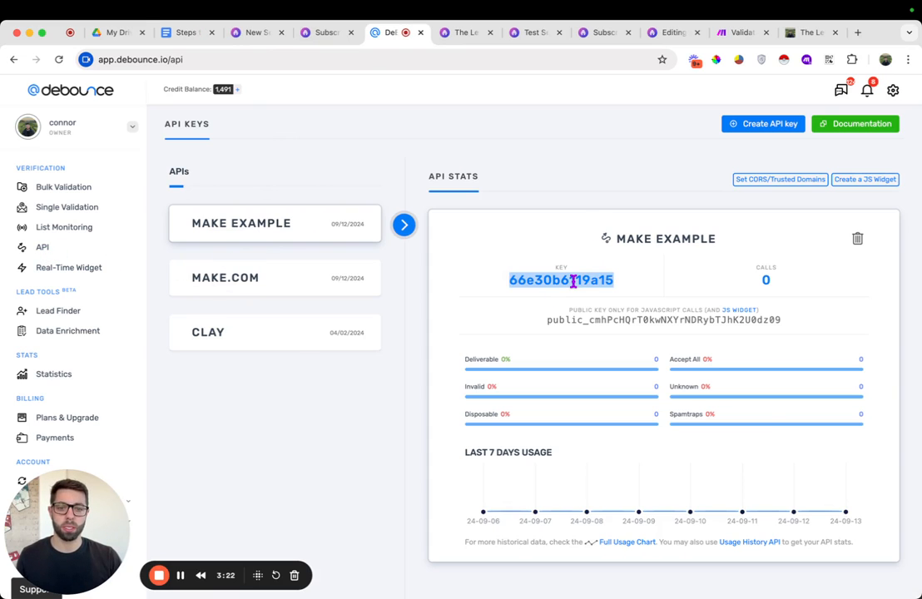
{"action": "right_click", "coordinate": [572, 282]}
{"action": "left_click", "coordinate": [595, 309]}
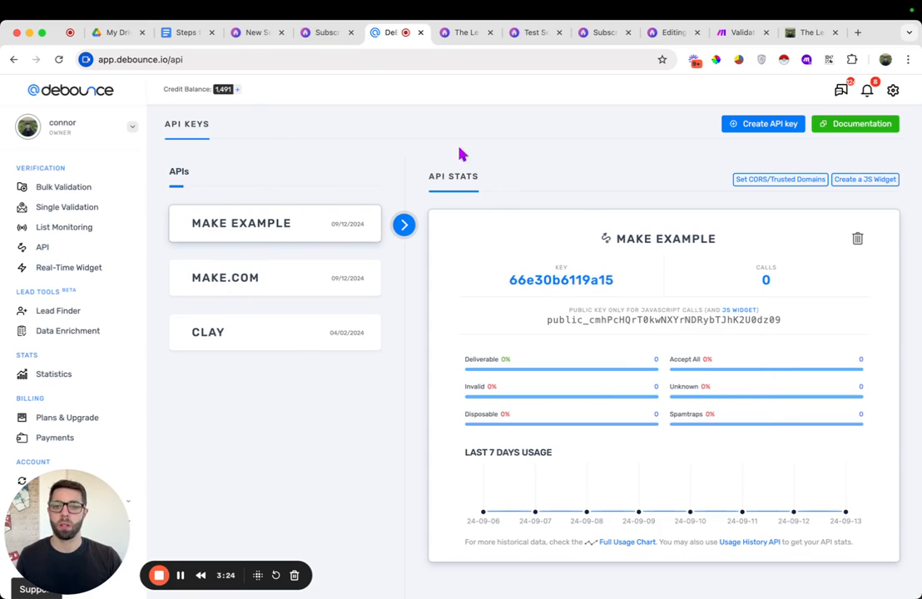
{"action": "left_click", "coordinate": [456, 35]}
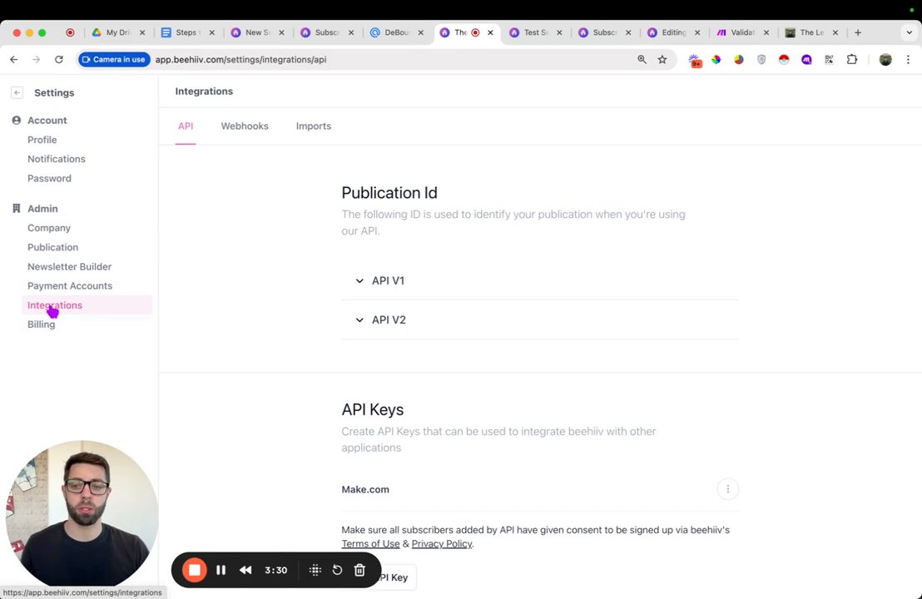
{"action": "scroll", "coordinate": [474, 386], "scroll_direction": "down", "scroll_amount": 1}
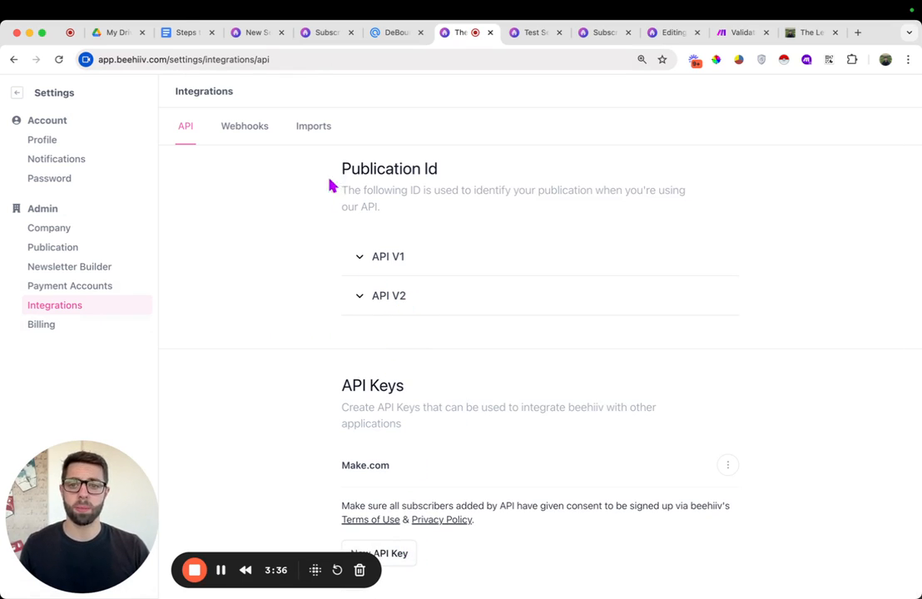
Copy the five column names listed under the Google Sheet step in the guide
{"action": "left_click", "coordinate": [183, 33]}
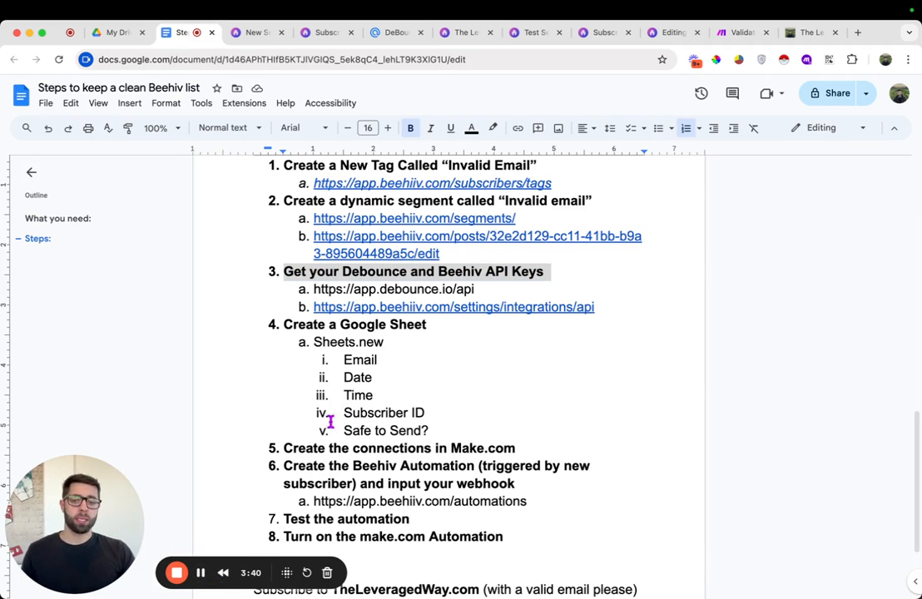
{"action": "left_click_drag", "start_coordinate": [426, 432], "coordinate": [353, 363]}
{"action": "right_click", "coordinate": [365, 361]}
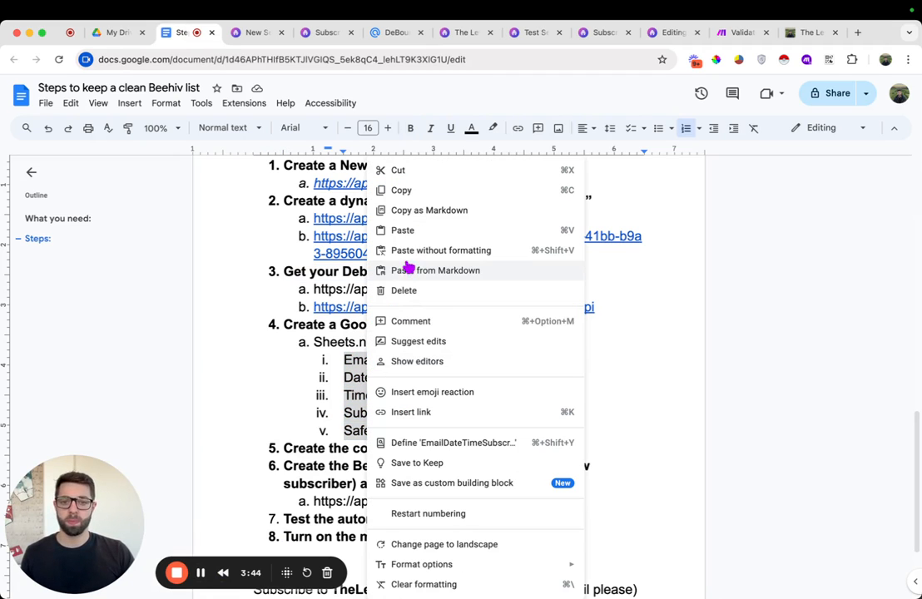
{"action": "left_click", "coordinate": [419, 192]}
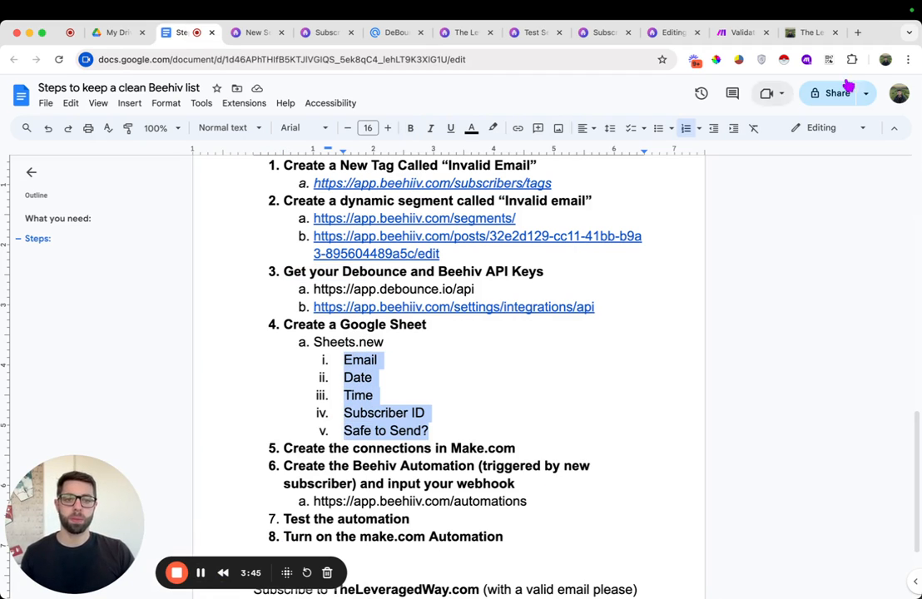
Create a new blank Google spreadsheet in a new tab
{"action": "left_click", "coordinate": [859, 32]}
{"action": "type", "text": "sheets"}
{"action": "key", "text": "Return"}
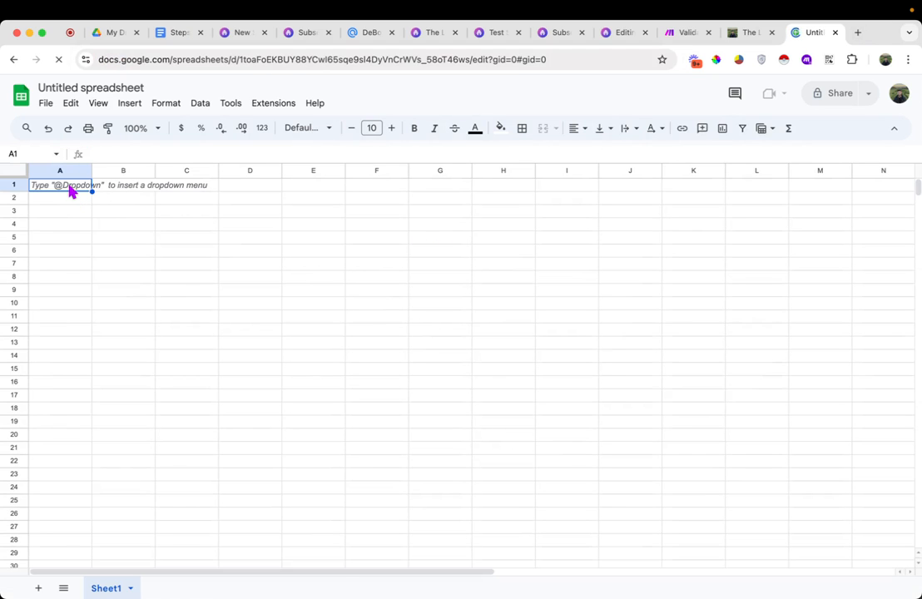
{"action": "right_click", "coordinate": [72, 191]}
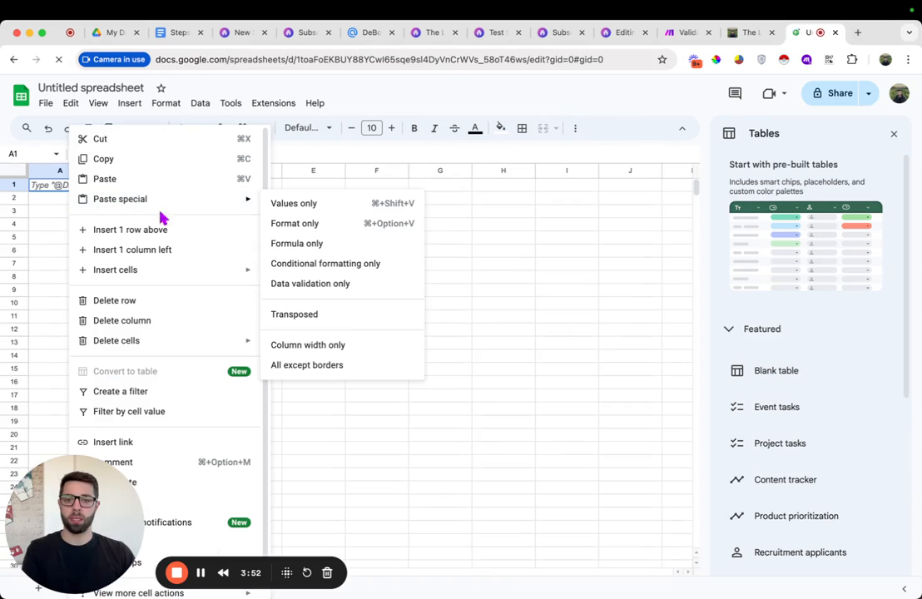
{"action": "left_click", "coordinate": [317, 321]}
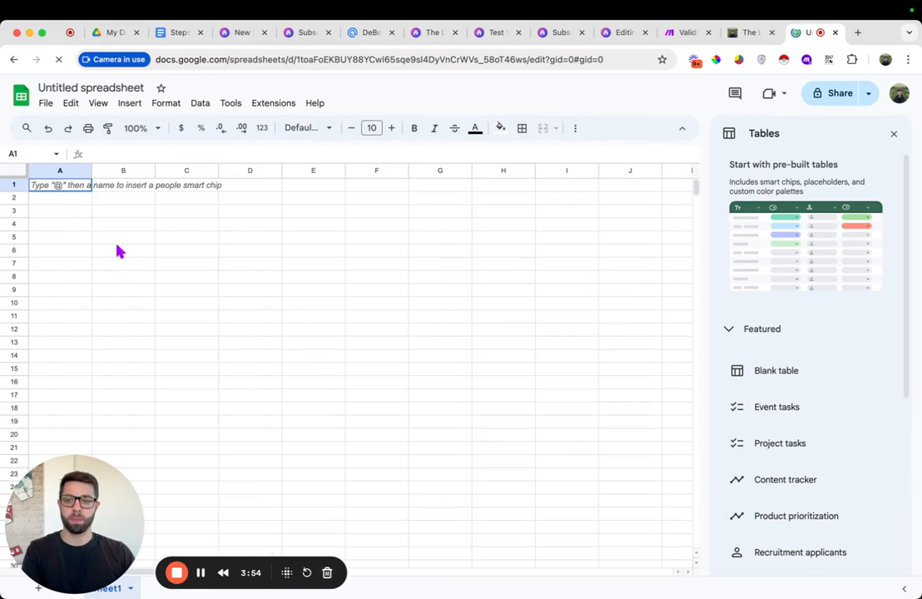
{"action": "left_click", "coordinate": [150, 234]}
{"action": "key", "text": "super+v"}
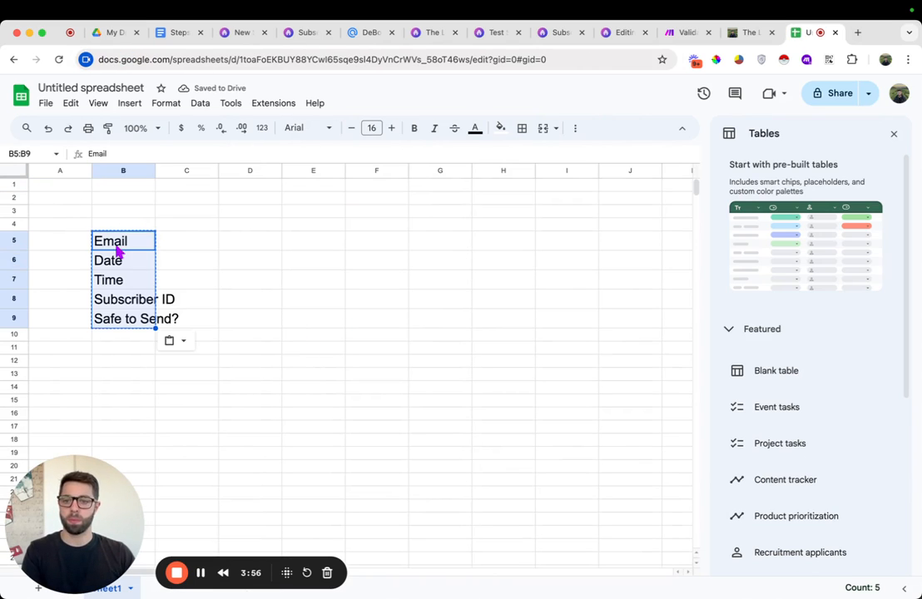
Paste the column names transposed across row 1 as headers
{"action": "left_click", "coordinate": [65, 186]}
{"action": "right_click", "coordinate": [67, 186]}
{"action": "mouse_move", "coordinate": [149, 205]}
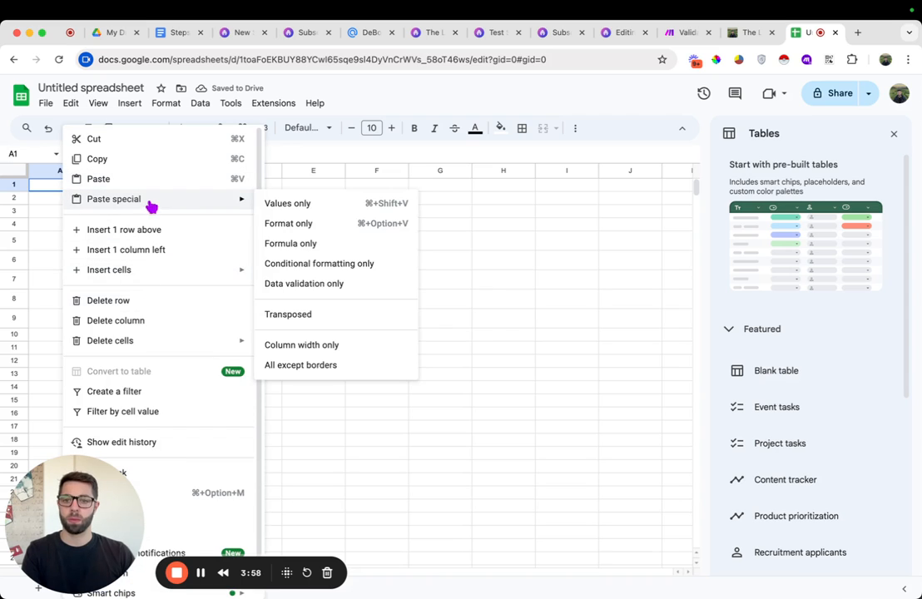
{"action": "left_click", "coordinate": [313, 314]}
{"action": "left_click", "coordinate": [250, 323]}
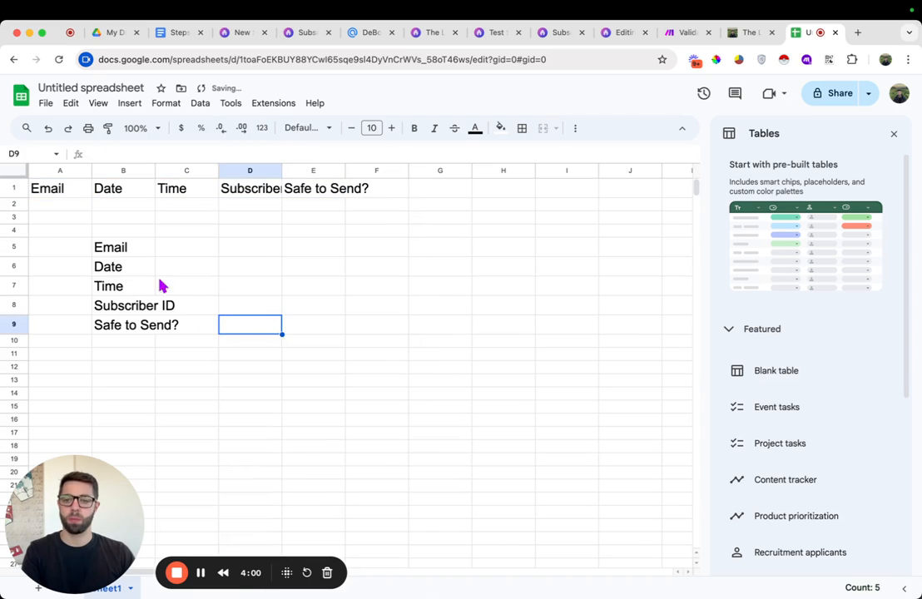
Clear the stray vertical list of column names below the header row
{"action": "left_click_drag", "start_coordinate": [145, 265], "coordinate": [154, 343]}
{"action": "key", "text": "Delete"}
{"action": "left_click_drag", "start_coordinate": [133, 216], "coordinate": [140, 323]}
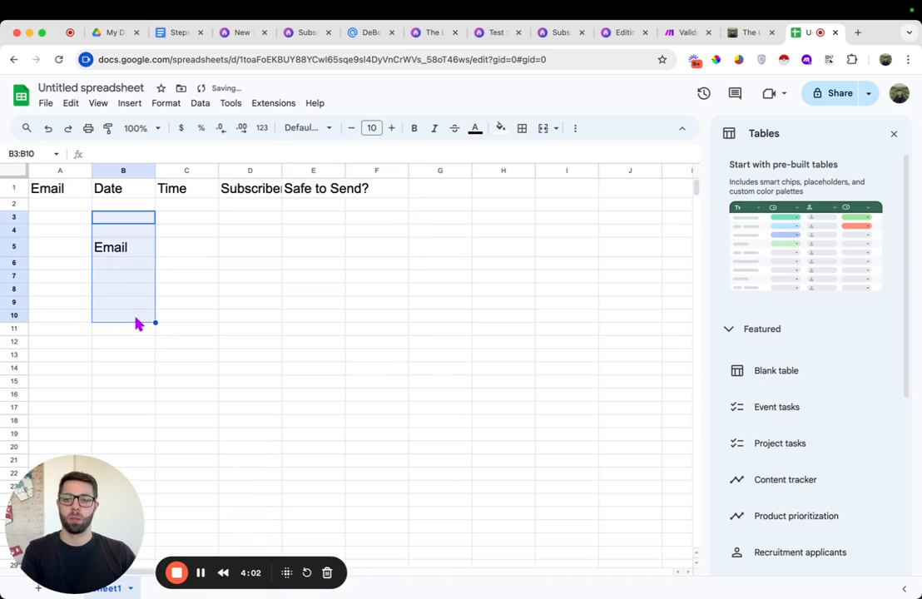
{"action": "key", "text": "Delete"}
Delete the unused columns G through Z
{"action": "left_click", "coordinate": [439, 171]}
{"action": "key", "text": "super+shift+Right"}
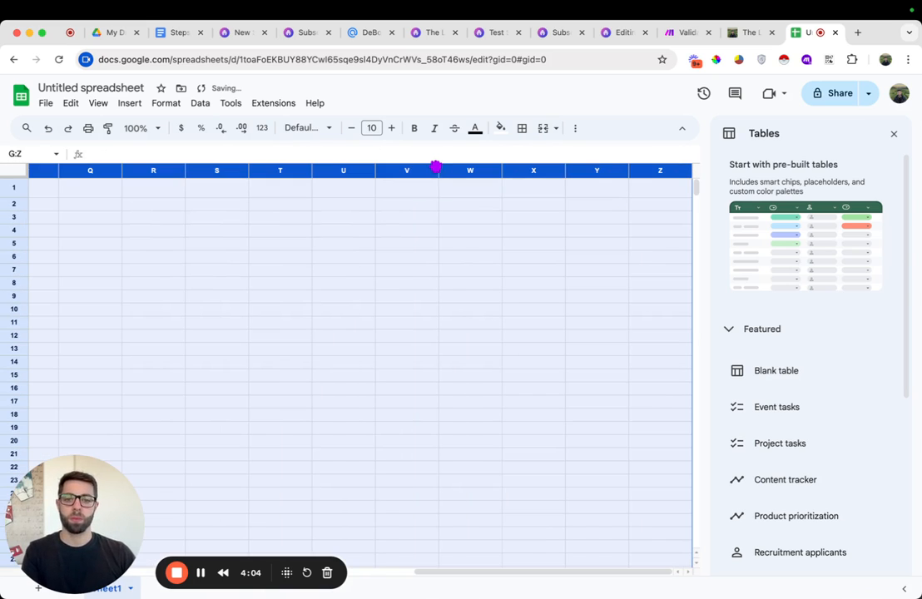
{"action": "right_click", "coordinate": [414, 173]}
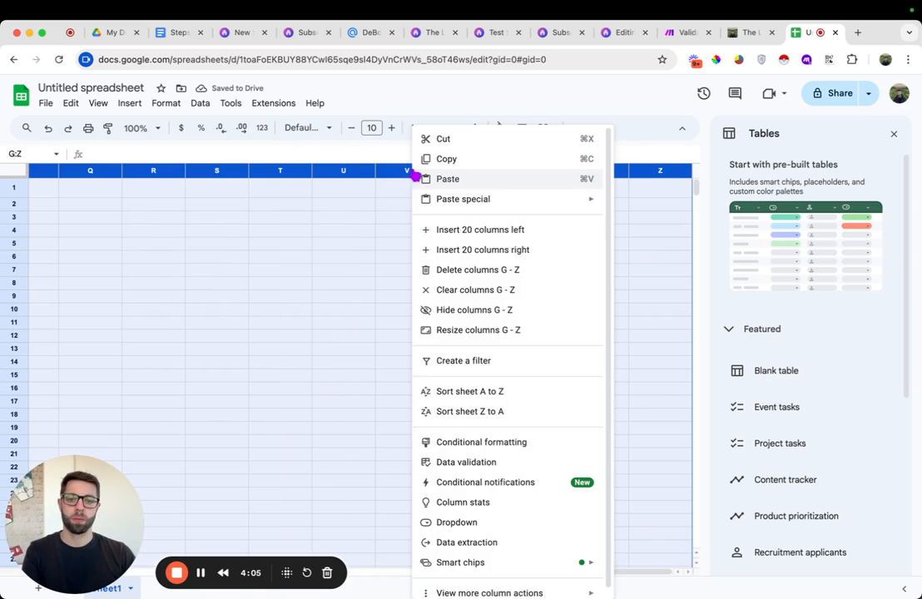
{"action": "left_click", "coordinate": [471, 272]}
{"action": "left_click", "coordinate": [186, 230]}
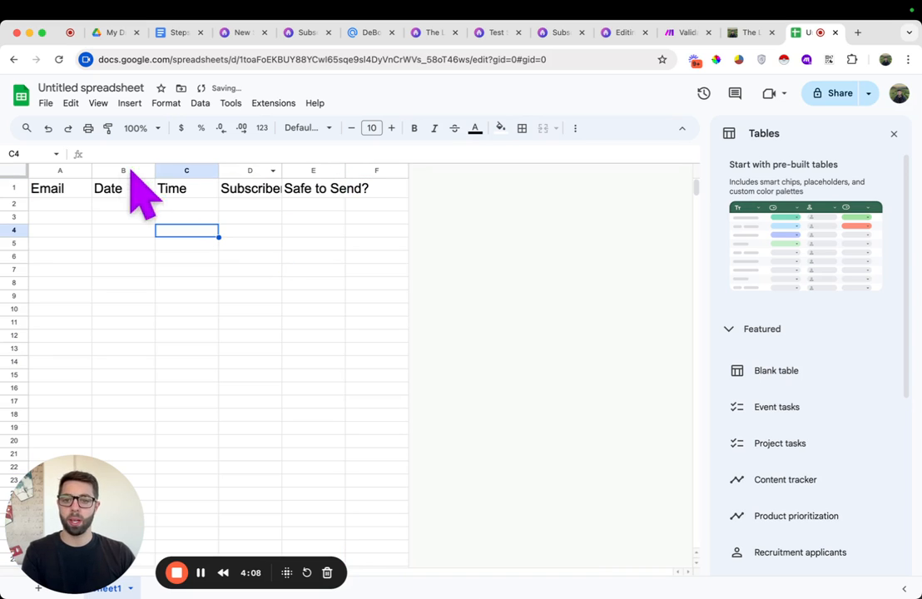
Select the header columns A through E and widen them to fit the headings
{"action": "left_click_drag", "start_coordinate": [68, 170], "coordinate": [399, 173]}
{"action": "scroll", "coordinate": [443, 220], "scroll_direction": "right", "scroll_amount": 5}
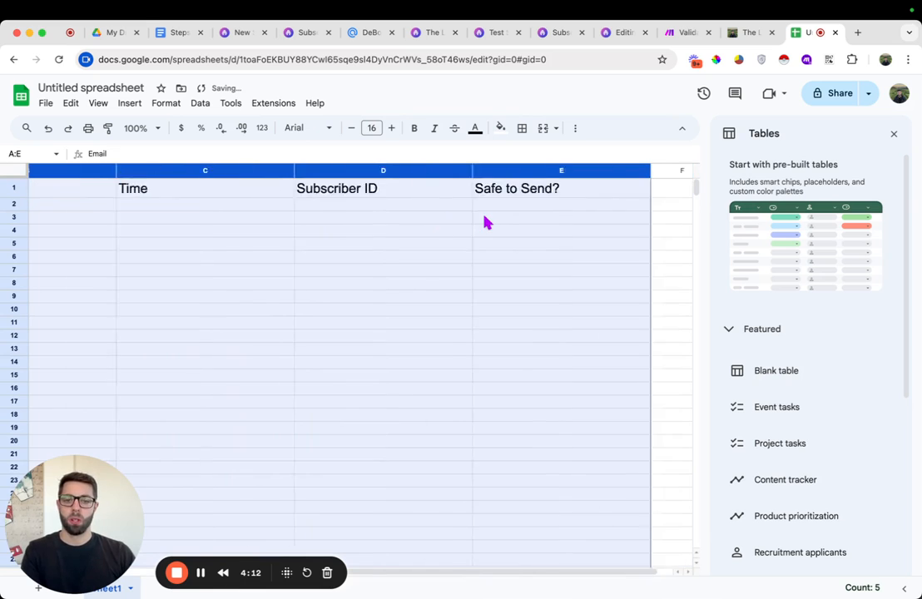
{"action": "scroll", "coordinate": [486, 220], "scroll_direction": "left", "scroll_amount": 5}
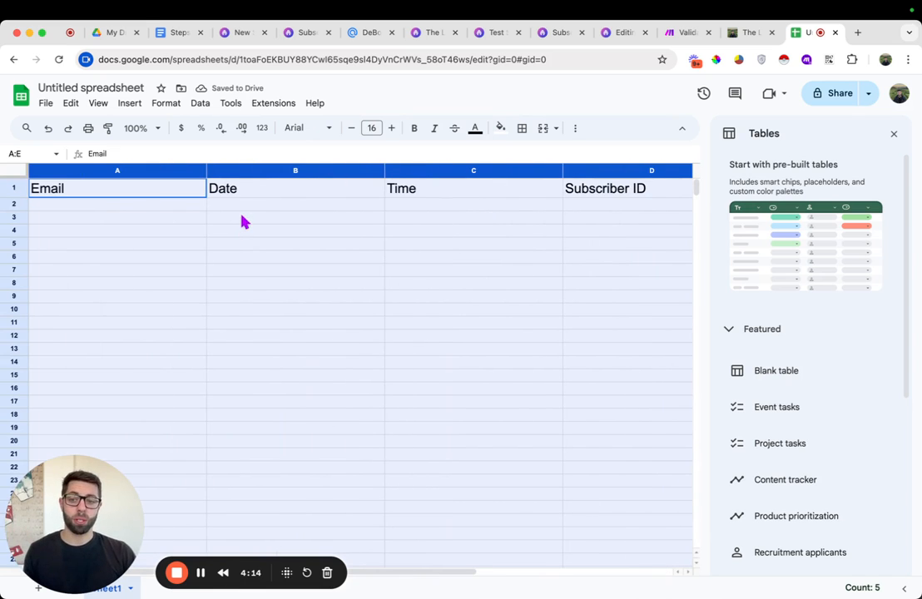
Review each header column of the new spreadsheet by selecting its column and cells
{"action": "left_click", "coordinate": [205, 216]}
{"action": "scroll", "coordinate": [313, 209], "scroll_direction": "right", "scroll_amount": 5}
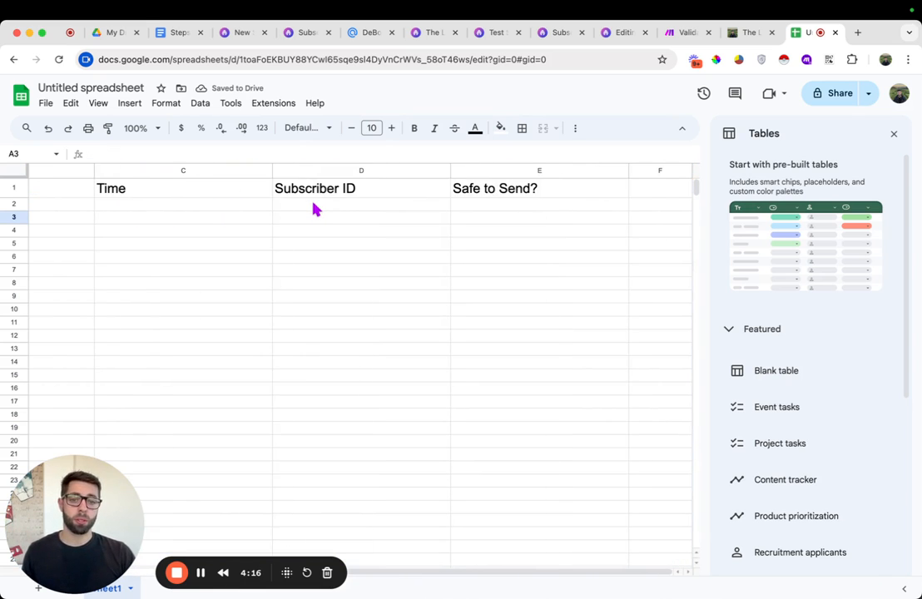
{"action": "scroll", "coordinate": [313, 208], "scroll_direction": "down", "scroll_amount": 15}
{"action": "scroll", "coordinate": [211, 230], "scroll_direction": "up", "scroll_amount": 15}
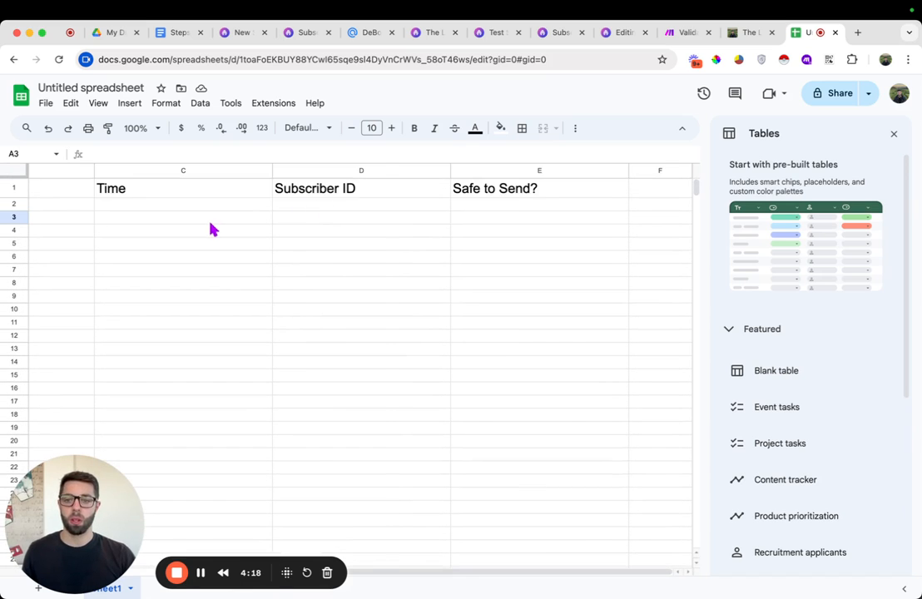
{"action": "scroll", "coordinate": [210, 229], "scroll_direction": "left", "scroll_amount": 5}
{"action": "left_click", "coordinate": [111, 169]}
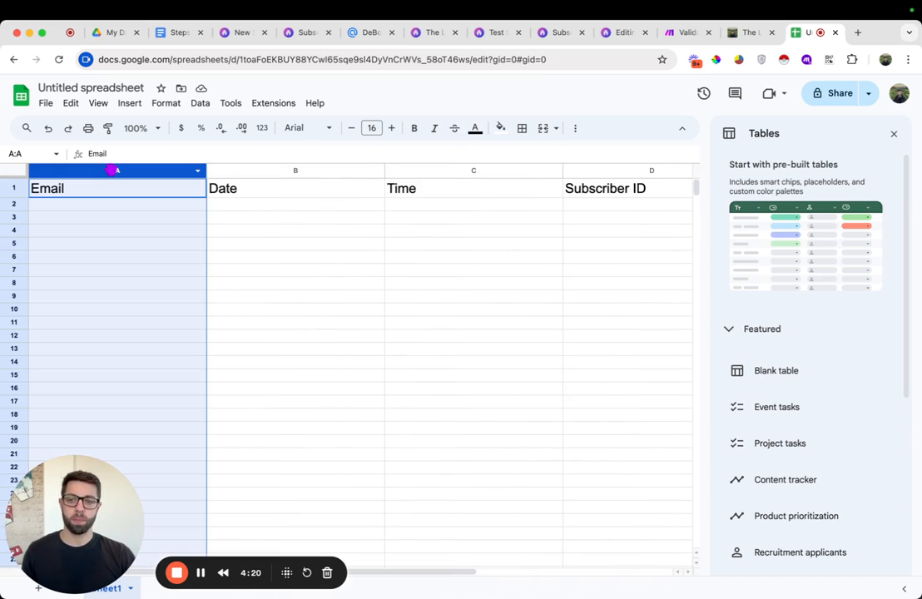
{"action": "left_click", "coordinate": [88, 206]}
{"action": "left_click", "coordinate": [301, 171]}
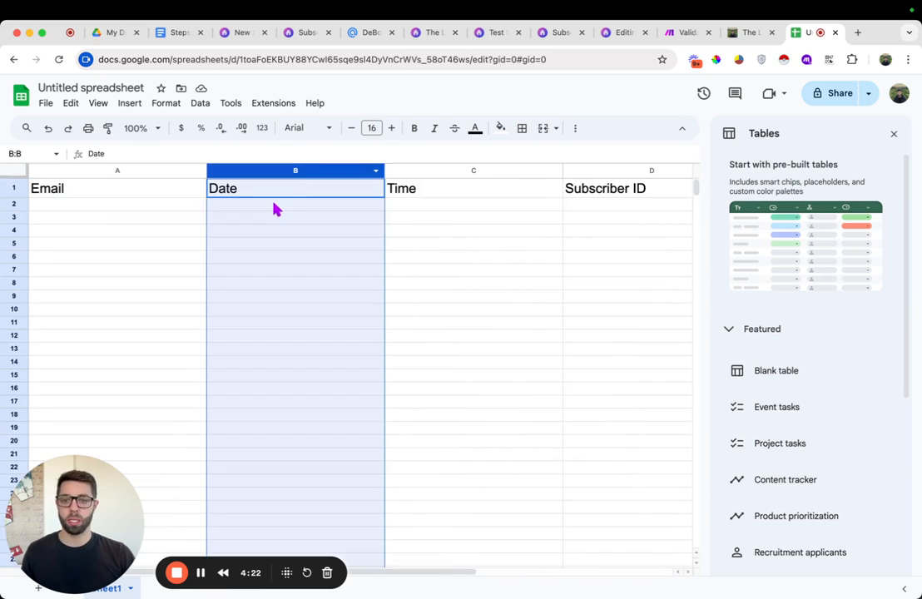
{"action": "left_click", "coordinate": [275, 208]}
{"action": "left_click", "coordinate": [458, 205]}
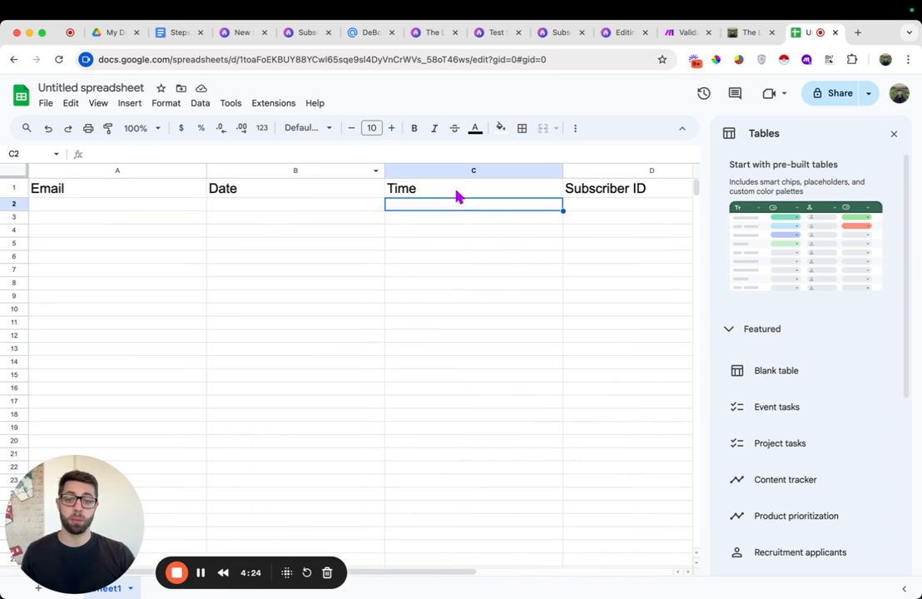
{"action": "left_click", "coordinate": [457, 173]}
{"action": "left_click", "coordinate": [444, 208]}
{"action": "scroll", "coordinate": [645, 187], "scroll_direction": "right", "scroll_amount": 3}
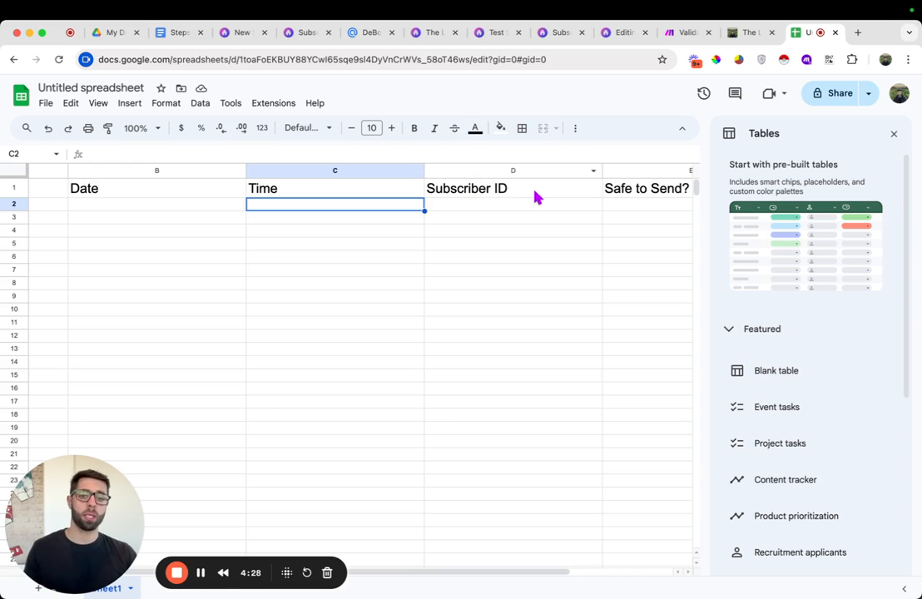
{"action": "scroll", "coordinate": [537, 198], "scroll_direction": "right", "scroll_amount": 4}
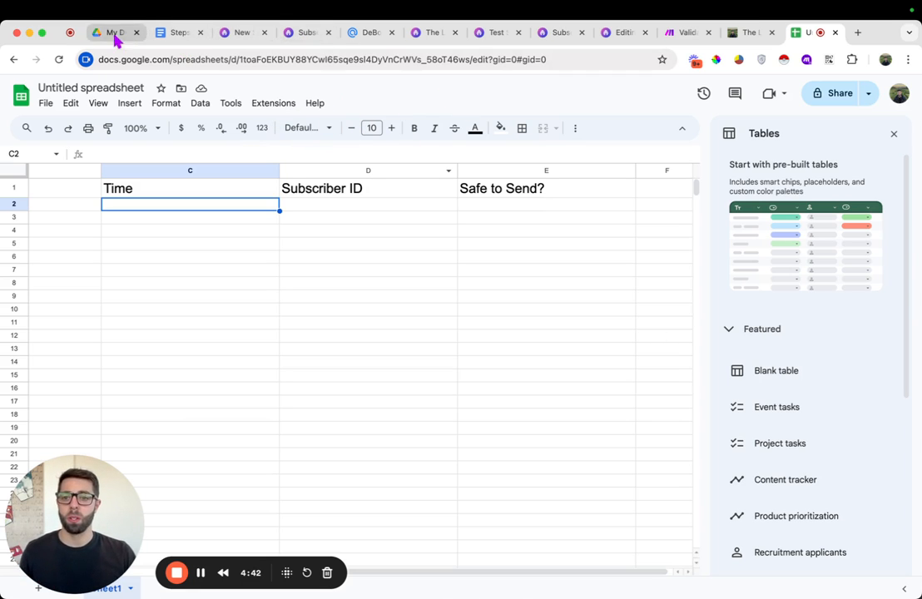
Switch to the steps document and highlight step 5, creating the connections in Make.com
{"action": "left_click", "coordinate": [173, 35]}
{"action": "scroll", "coordinate": [443, 409], "scroll_direction": "down", "scroll_amount": 4}
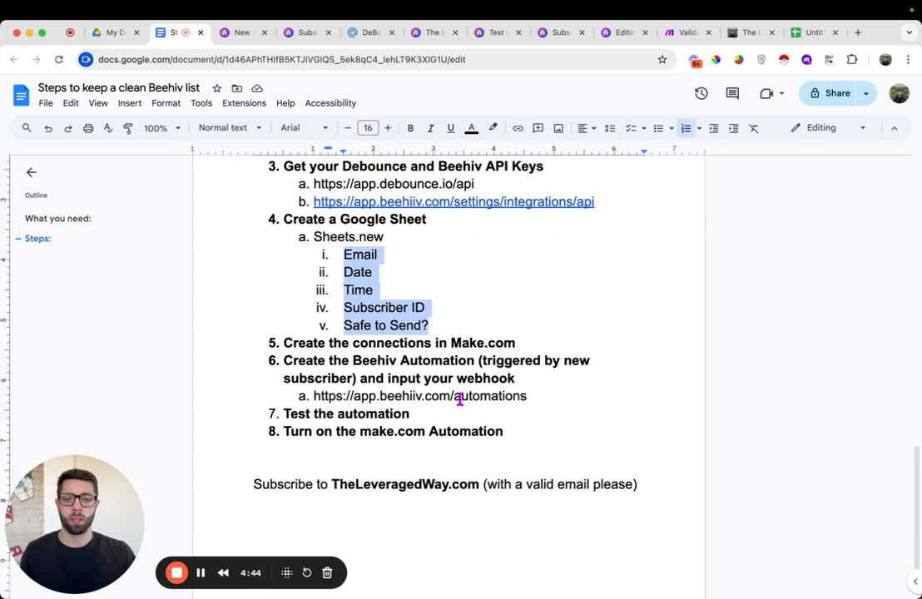
{"action": "triple_click", "coordinate": [436, 318]}
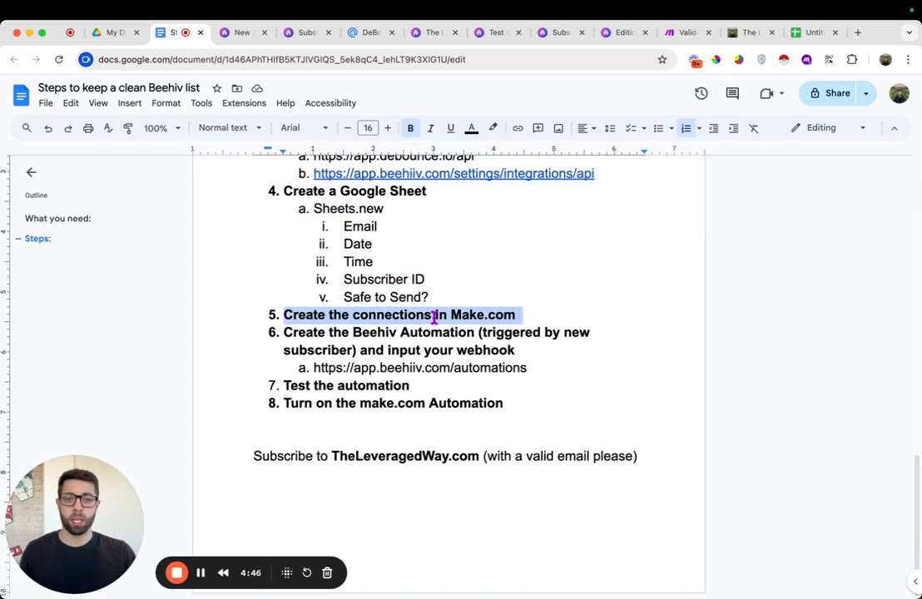
Switch to the Make.com scenario editor for validating and adding newsletter subscribers
{"action": "left_click", "coordinate": [687, 34]}
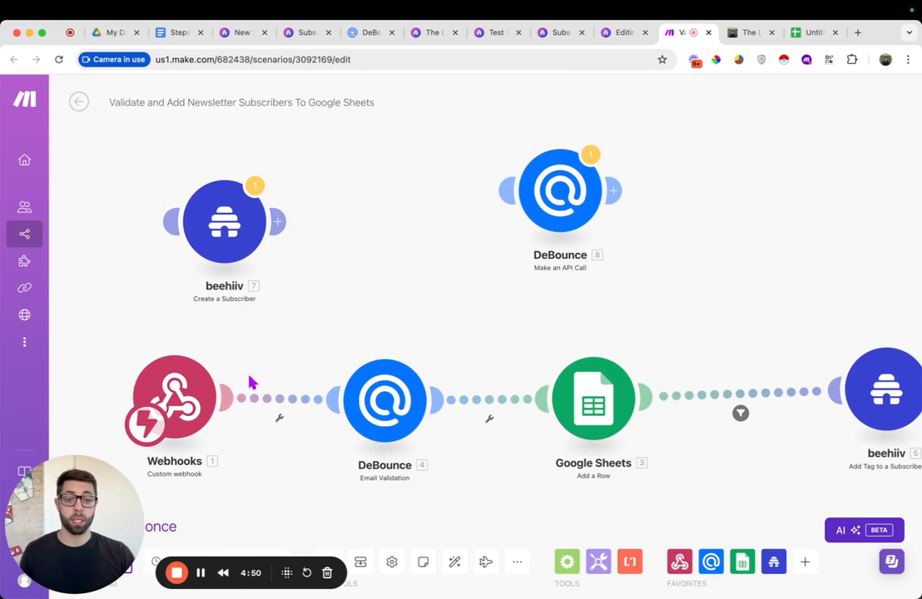
{"action": "mouse_move", "coordinate": [25, 206]}
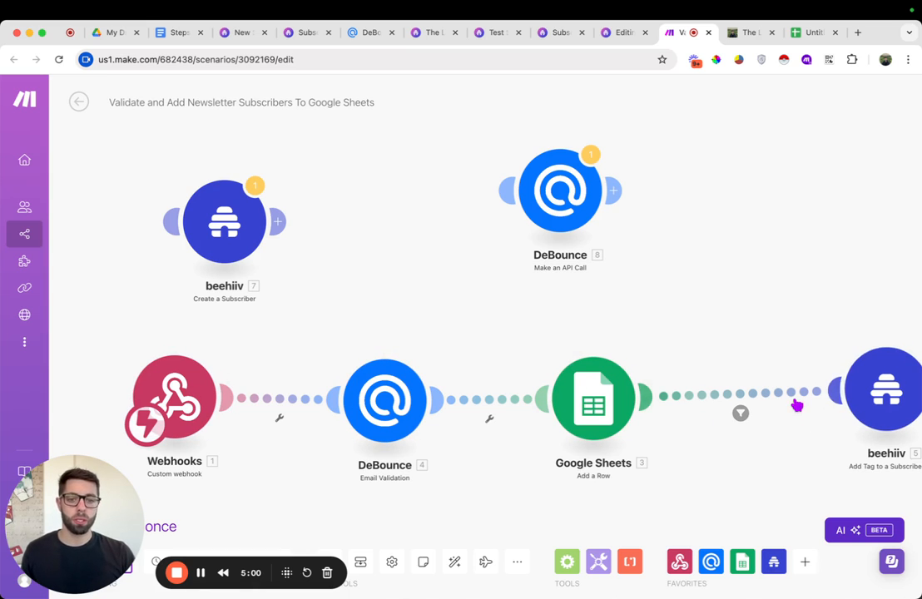
{"action": "mouse_move", "coordinate": [15, 413]}
{"action": "left_click_drag", "start_coordinate": [392, 325], "coordinate": [424, 204]}
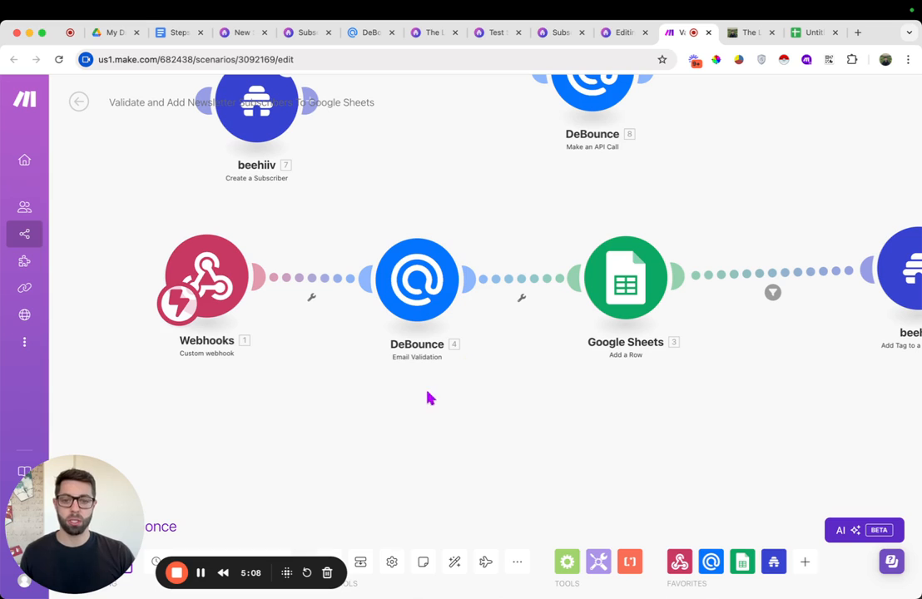
{"action": "right_click", "coordinate": [437, 438]}
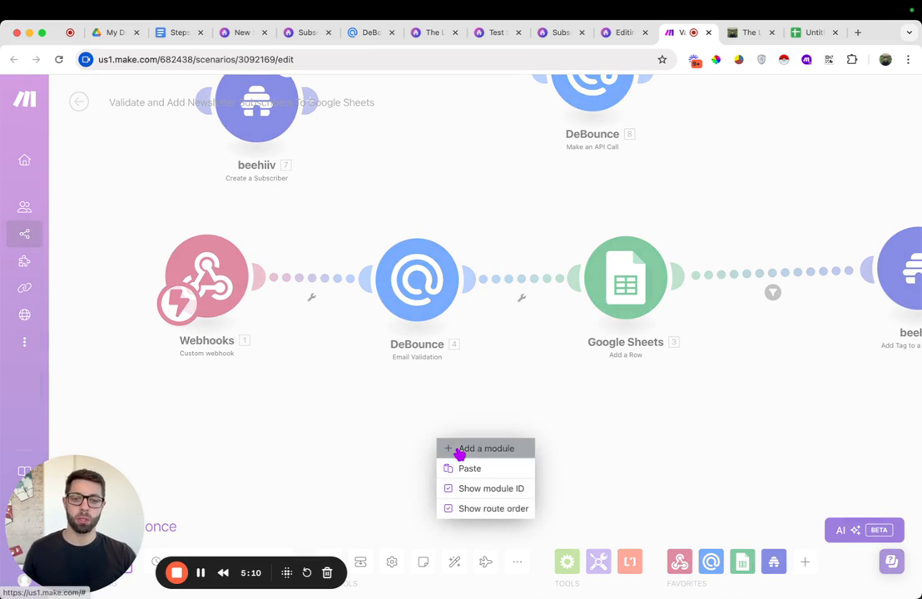
{"action": "left_click", "coordinate": [461, 449]}
{"action": "left_click", "coordinate": [430, 433]}
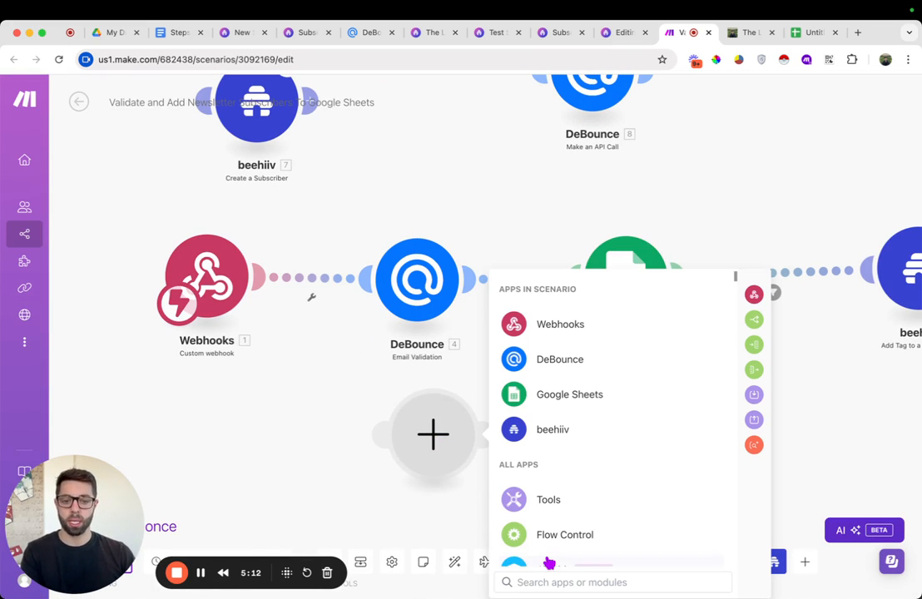
{"action": "type", "text": "deb"}
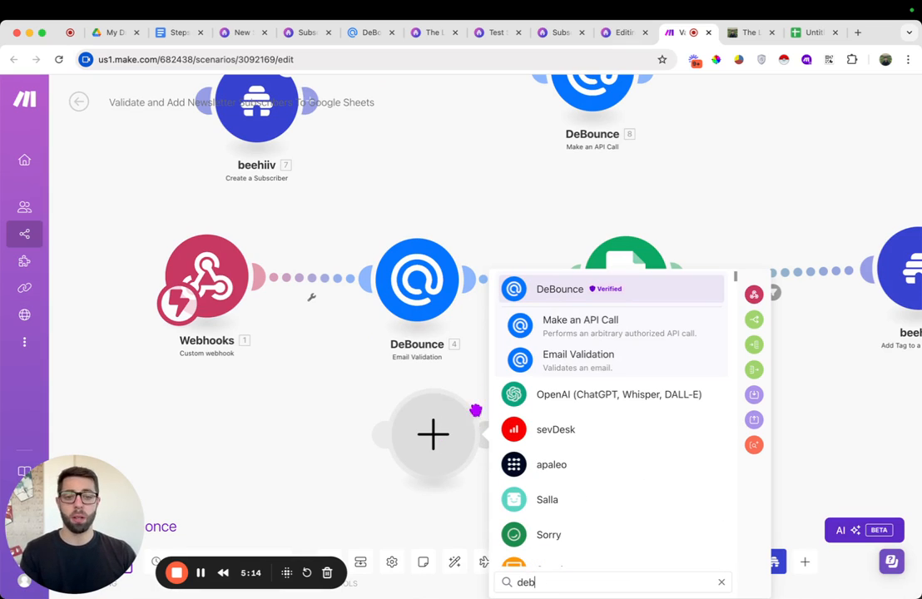
{"action": "left_click", "coordinate": [332, 429]}
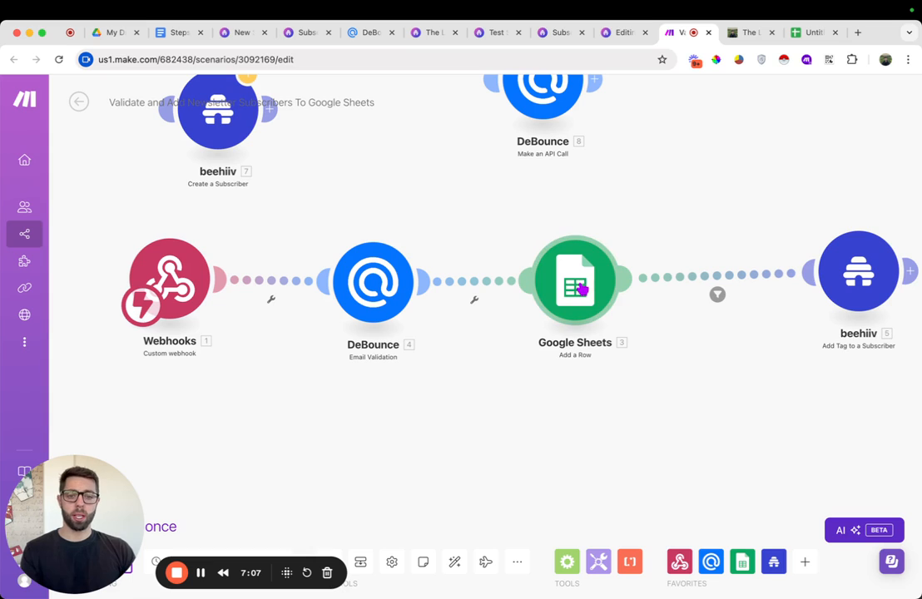
Examine the Google Sheets Add a Row module's column mappings, including the Subscriber ID mapping source
{"action": "left_click", "coordinate": [587, 287]}
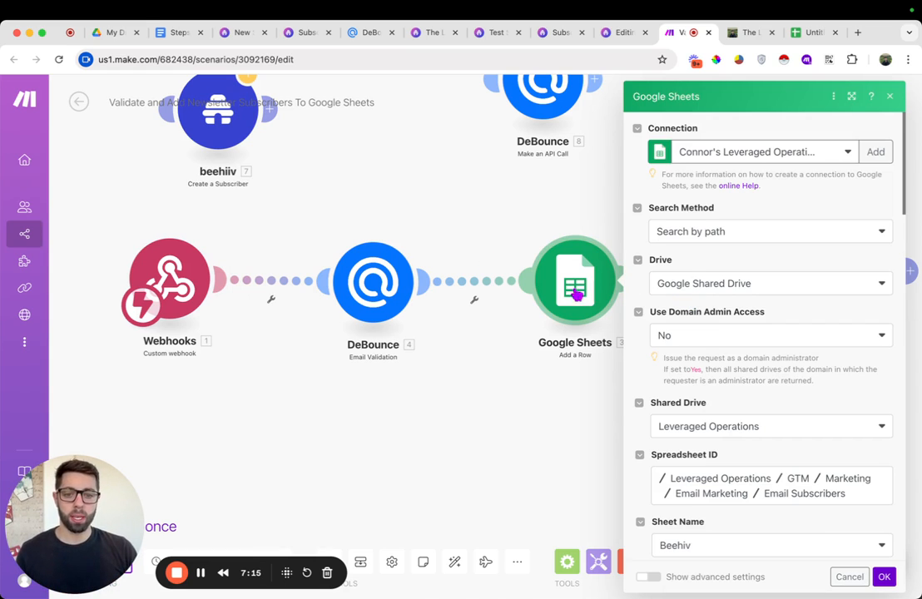
{"action": "scroll", "coordinate": [740, 370], "scroll_direction": "down", "scroll_amount": 8}
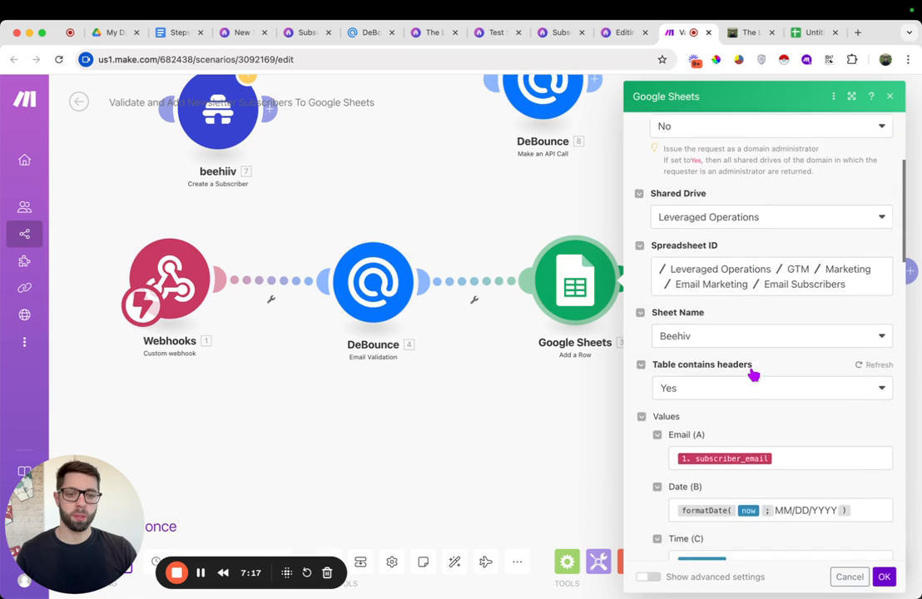
{"action": "scroll", "coordinate": [753, 332], "scroll_direction": "down", "scroll_amount": 1}
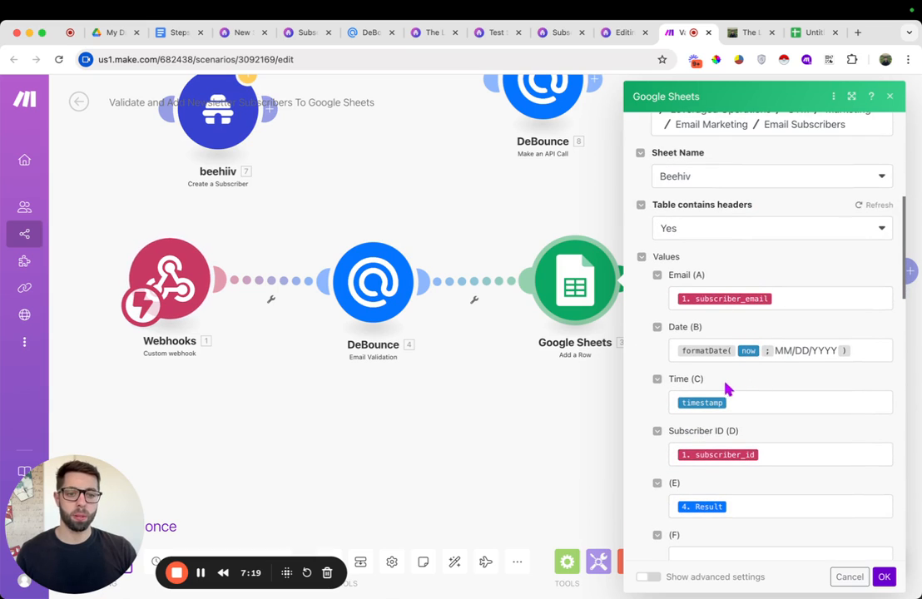
{"action": "scroll", "coordinate": [749, 350], "scroll_direction": "down", "scroll_amount": 3}
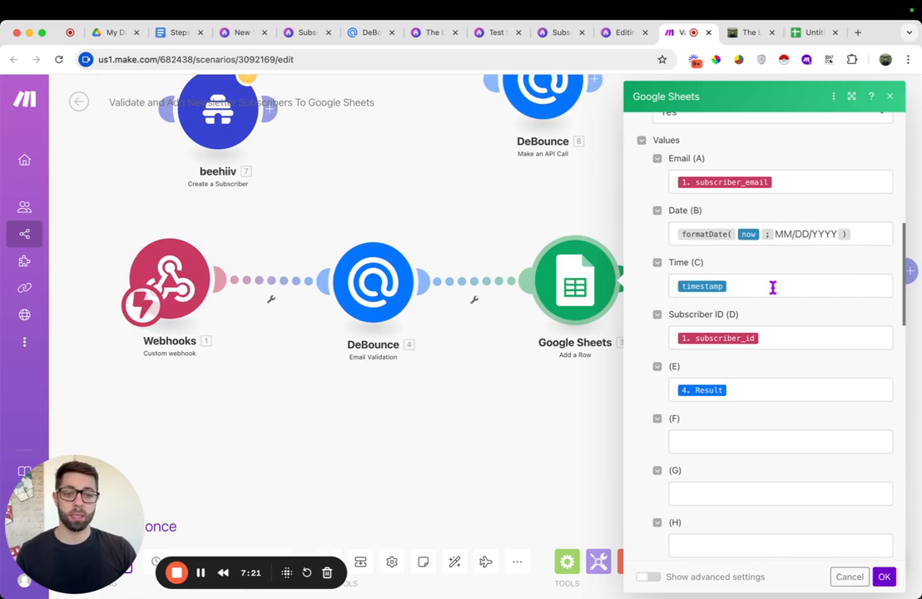
{"action": "left_click", "coordinate": [772, 337]}
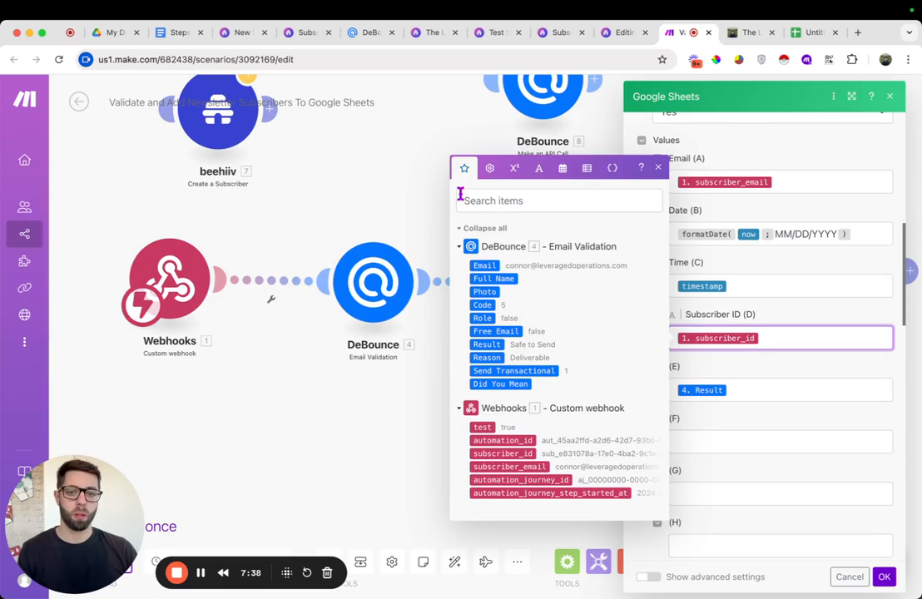
{"action": "left_click", "coordinate": [348, 171]}
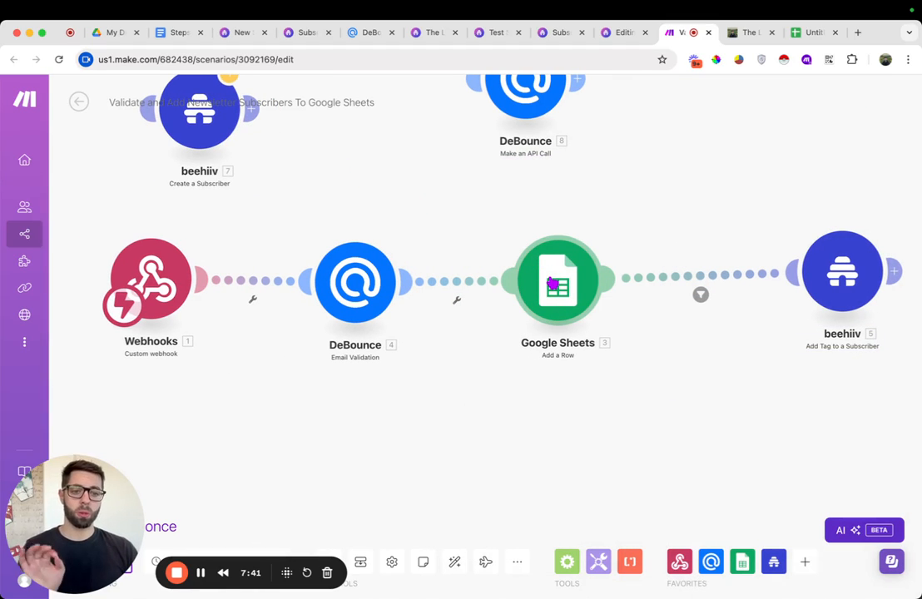
Examine the filter condition and the beehiiv Add Tag to a Subscriber module settings
{"action": "scroll", "coordinate": [774, 375], "scroll_direction": "right", "scroll_amount": 5}
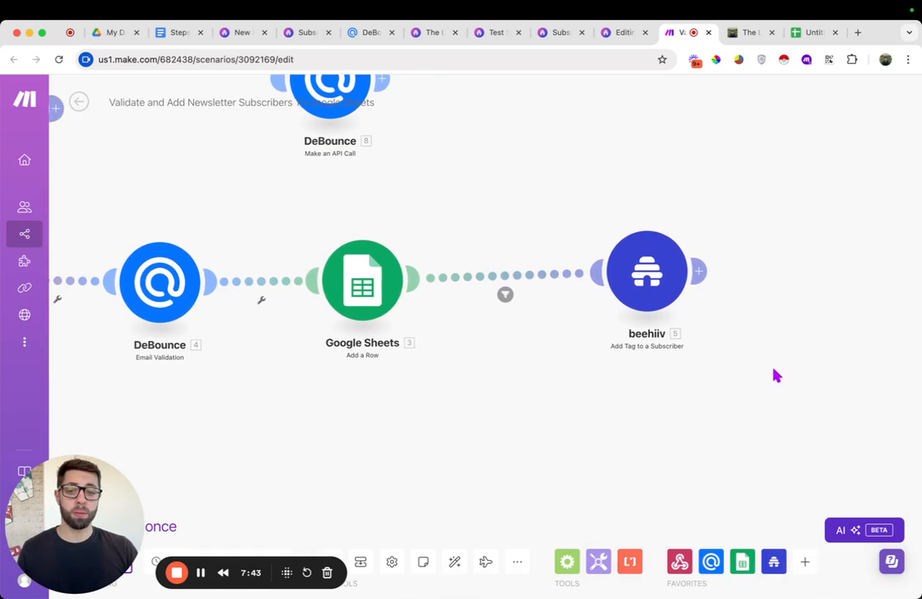
{"action": "left_click", "coordinate": [529, 274]}
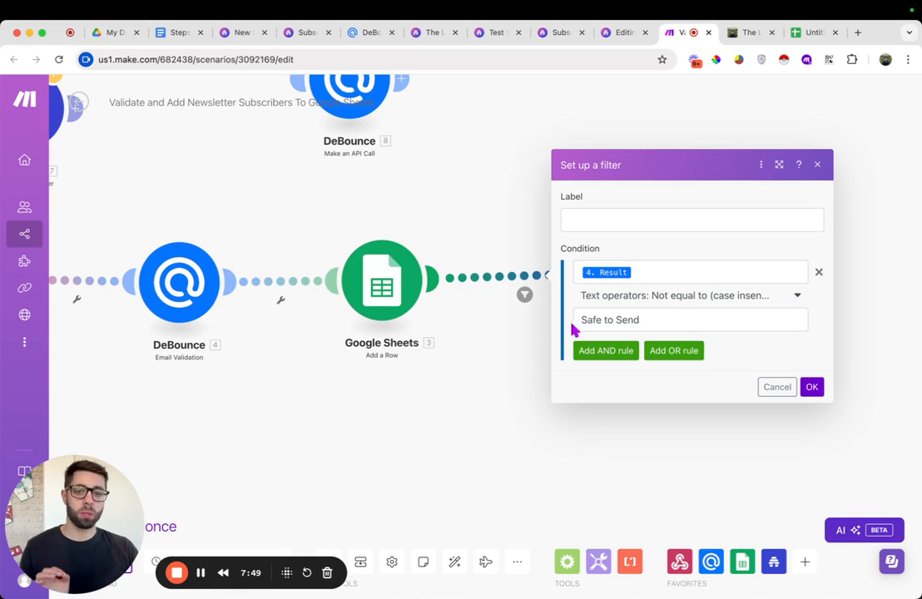
{"action": "left_click", "coordinate": [521, 329]}
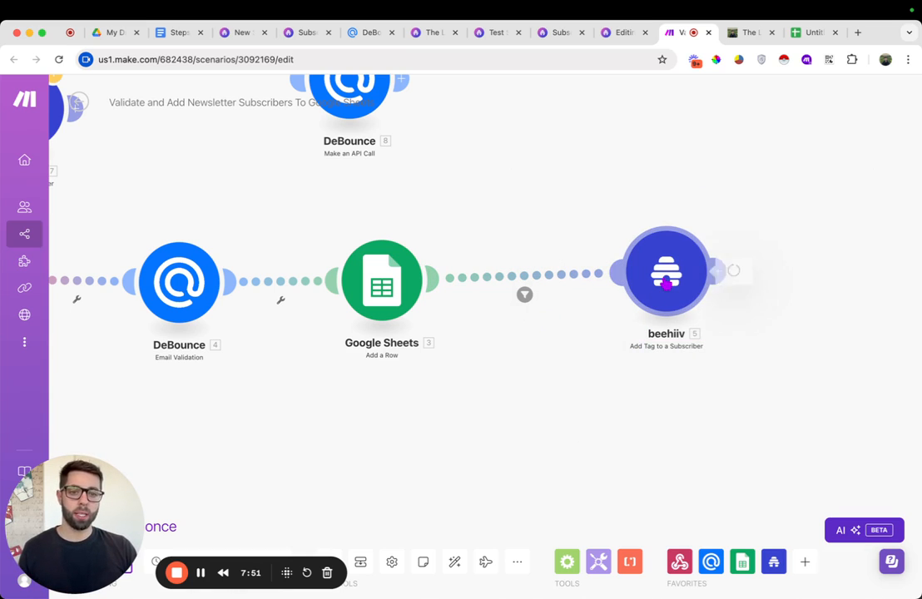
{"action": "left_click", "coordinate": [667, 281]}
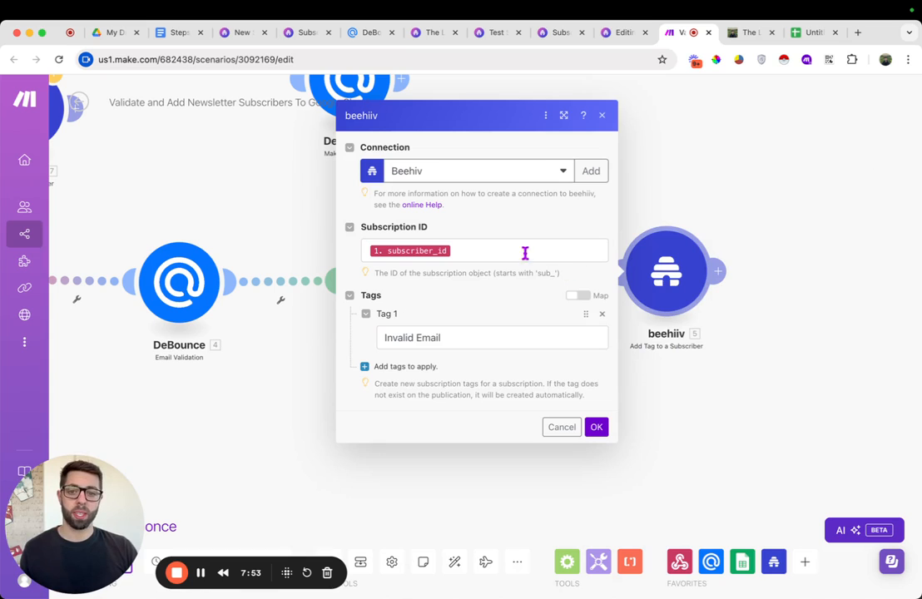
{"action": "left_click", "coordinate": [453, 336]}
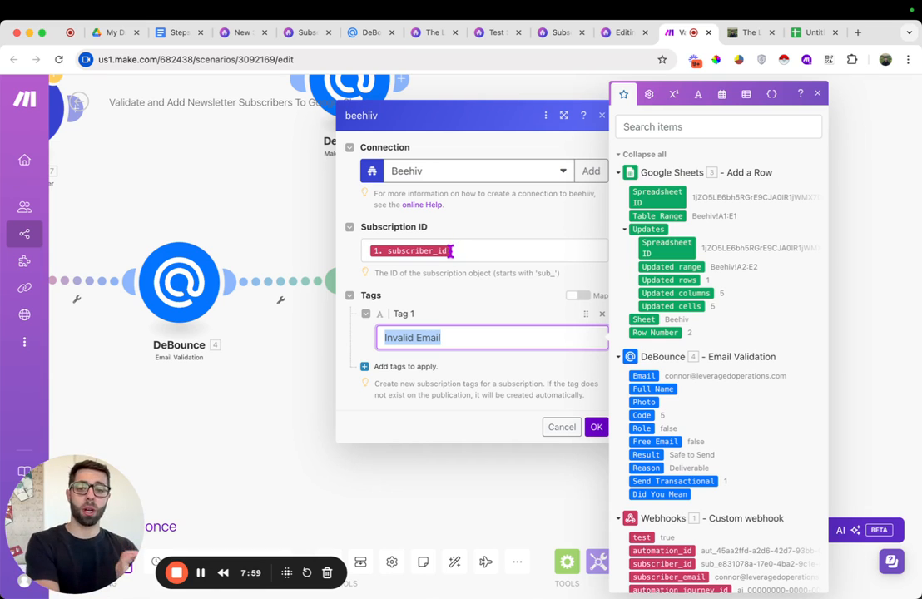
{"action": "left_click", "coordinate": [233, 222]}
{"action": "scroll", "coordinate": [230, 218], "scroll_direction": "left", "scroll_amount": 5}
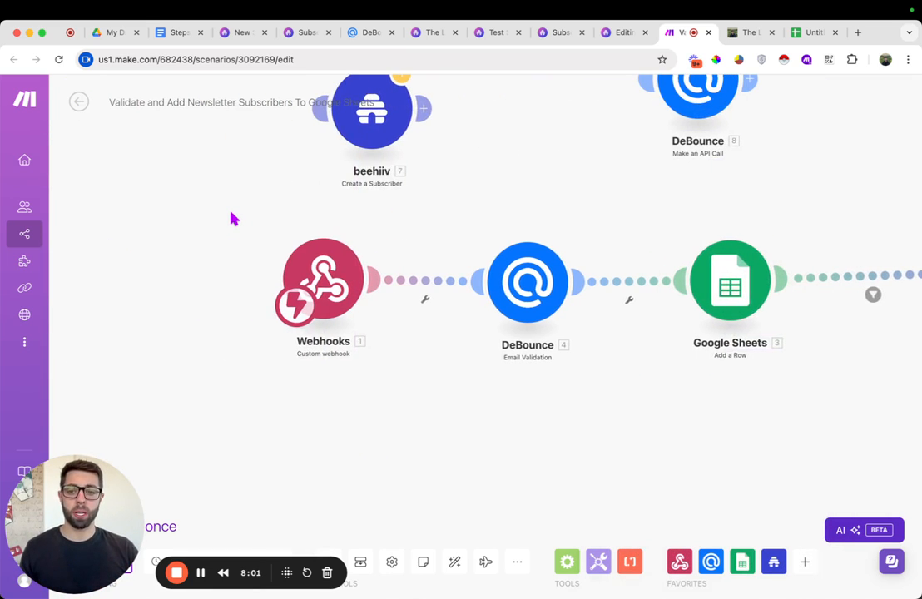
Open the beehiiv automations page from the steps document in a new tab and start a new automation
{"action": "left_click", "coordinate": [180, 33]}
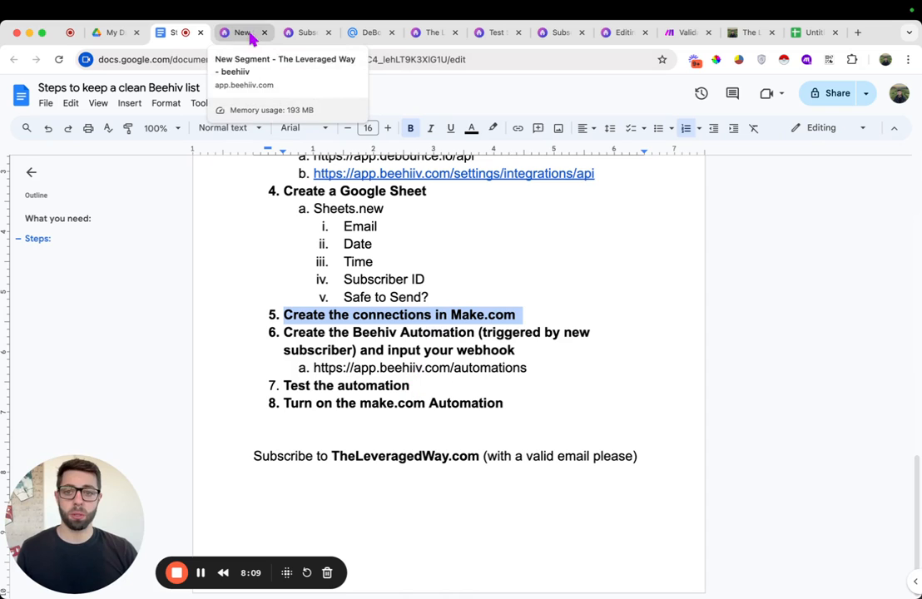
{"action": "scroll", "coordinate": [533, 273], "scroll_direction": "up", "scroll_amount": 5}
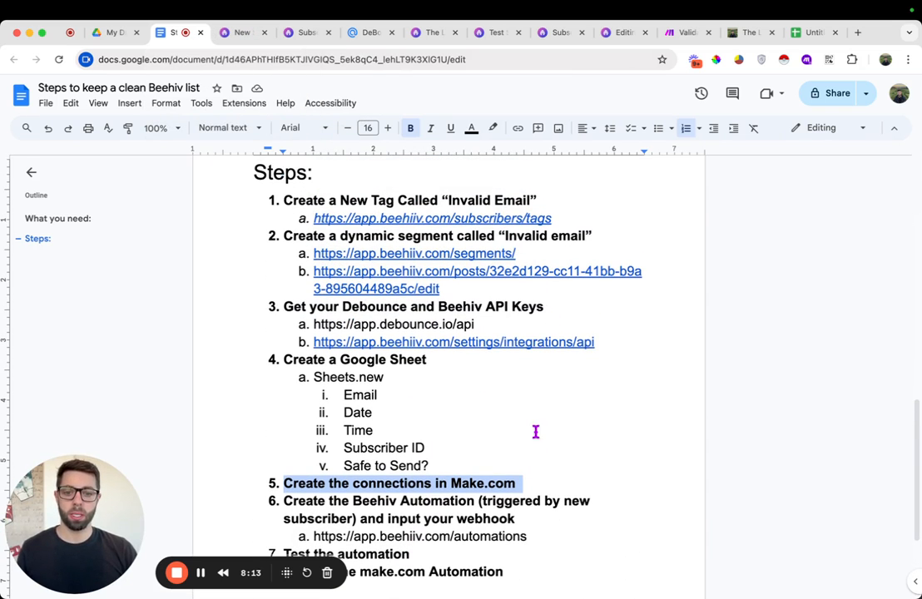
{"action": "scroll", "coordinate": [539, 432], "scroll_direction": "down", "scroll_amount": 3}
{"action": "left_click_drag", "start_coordinate": [538, 444], "coordinate": [314, 440]}
{"action": "key", "text": "super+c"}
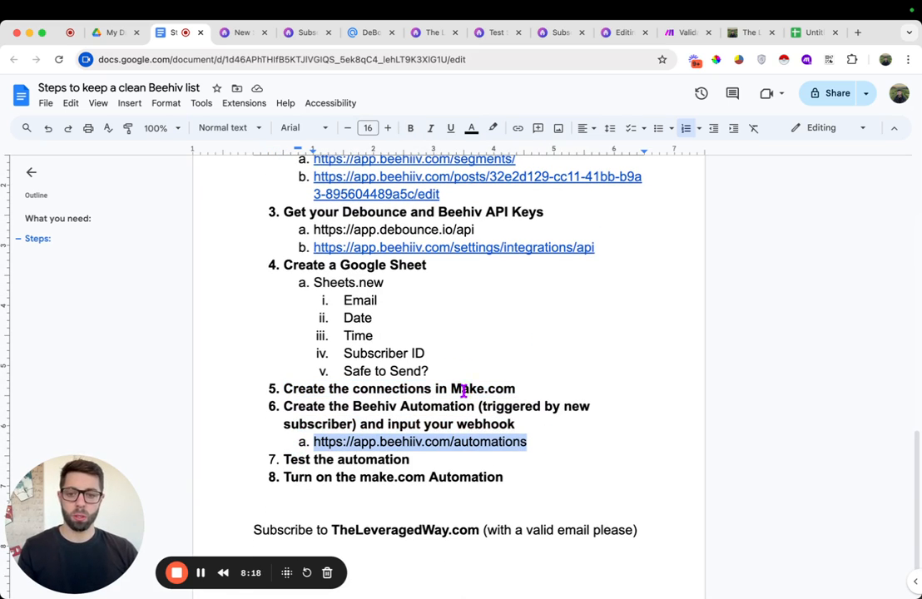
{"action": "left_click", "coordinate": [857, 32]}
{"action": "key", "text": "super+v"}
{"action": "key", "text": "Return"}
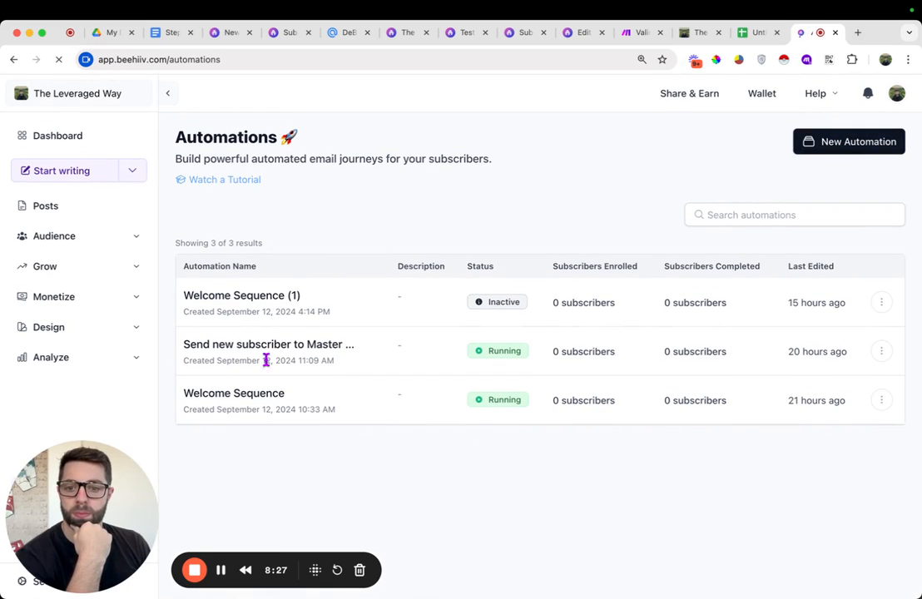
{"action": "left_click", "coordinate": [834, 148]}
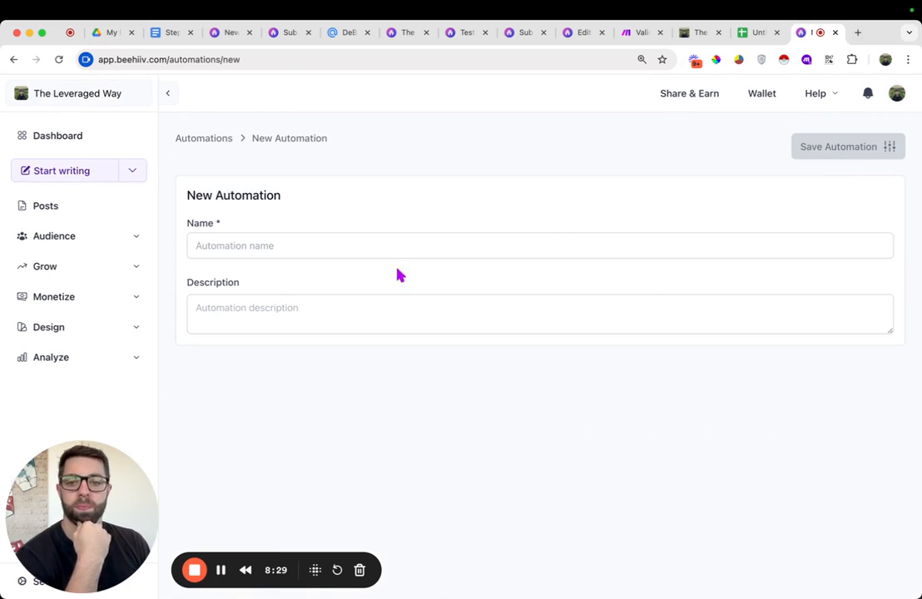
Create a new automation named Test
{"action": "left_click", "coordinate": [304, 237]}
{"action": "type", "text": "Te"}
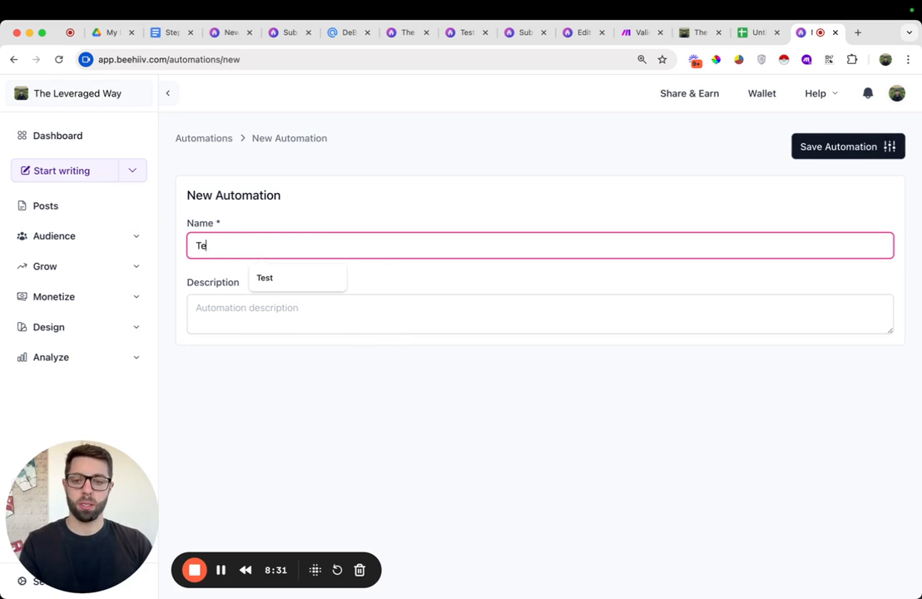
{"action": "type", "text": "st"}
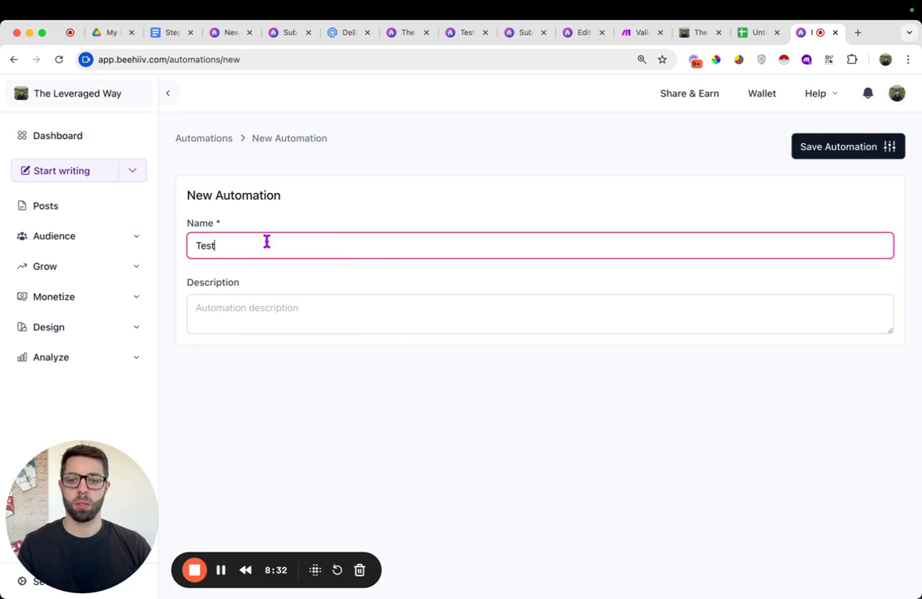
{"action": "left_click", "coordinate": [845, 150]}
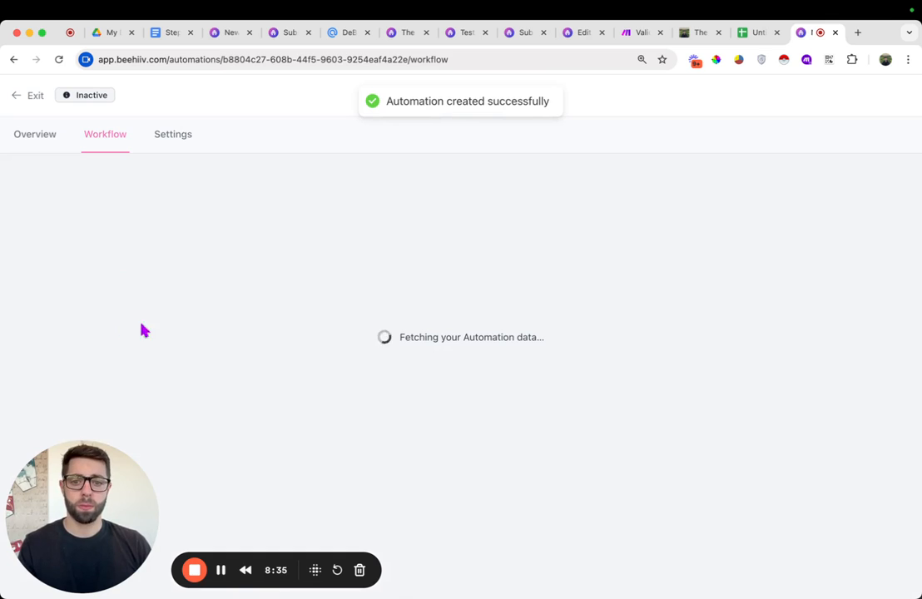
Add a Signed Up trigger to the automation and save it
{"action": "left_click", "coordinate": [454, 356]}
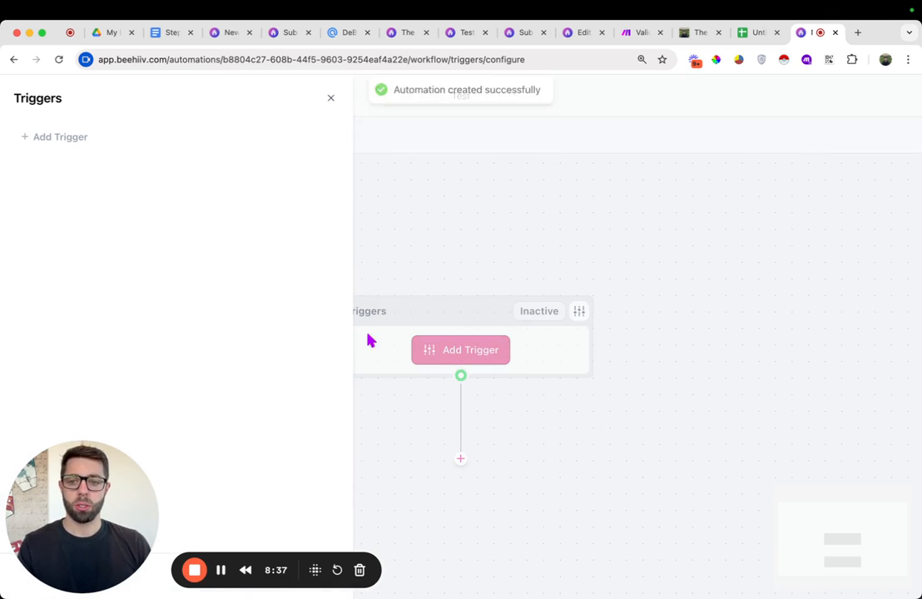
{"action": "left_click_drag", "start_coordinate": [130, 486], "coordinate": [706, 427]}
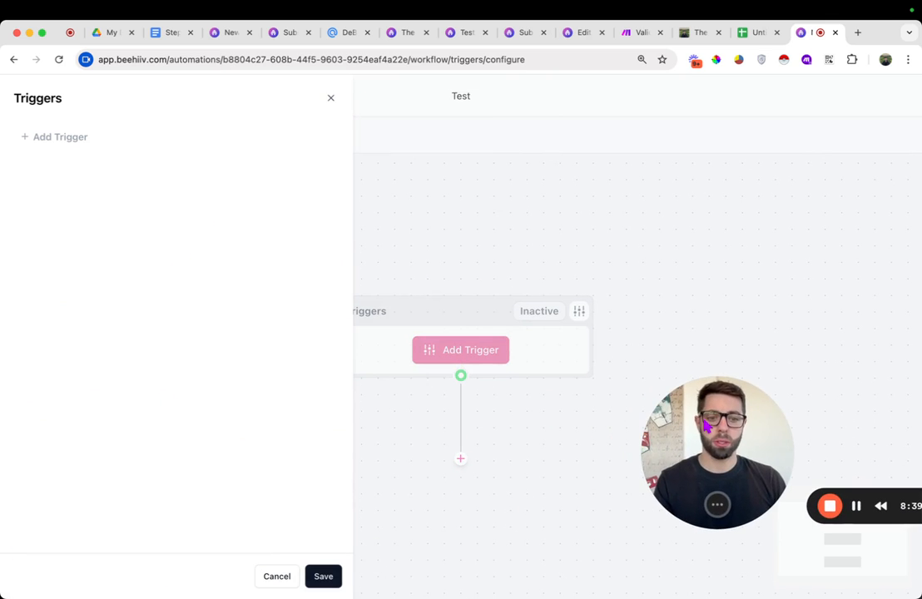
{"action": "left_click", "coordinate": [58, 137]}
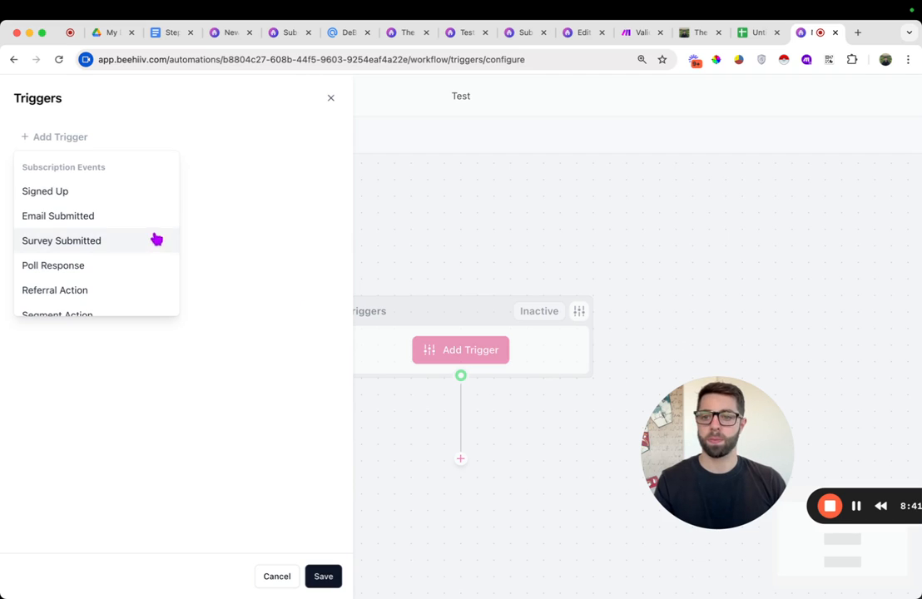
{"action": "left_click", "coordinate": [91, 202]}
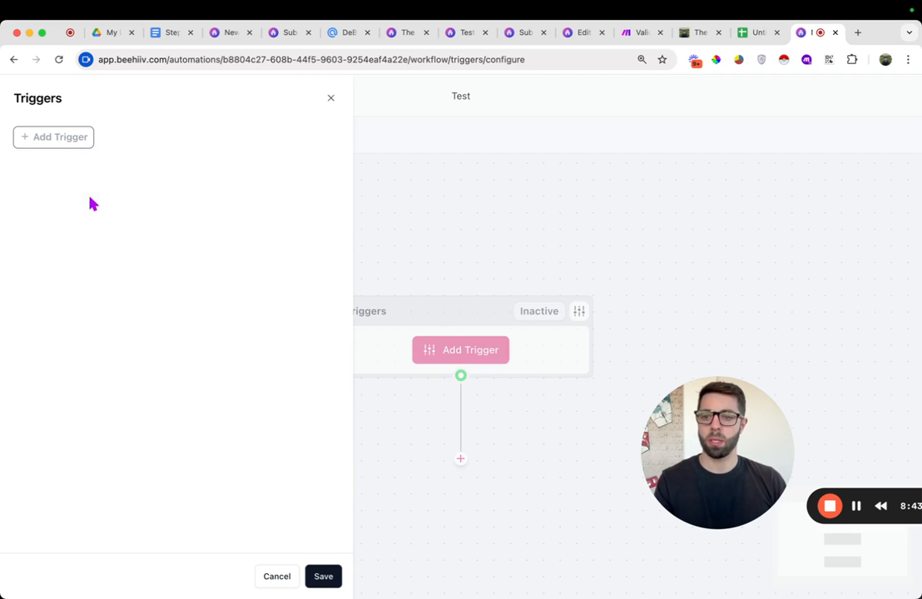
{"action": "left_click", "coordinate": [321, 572]}
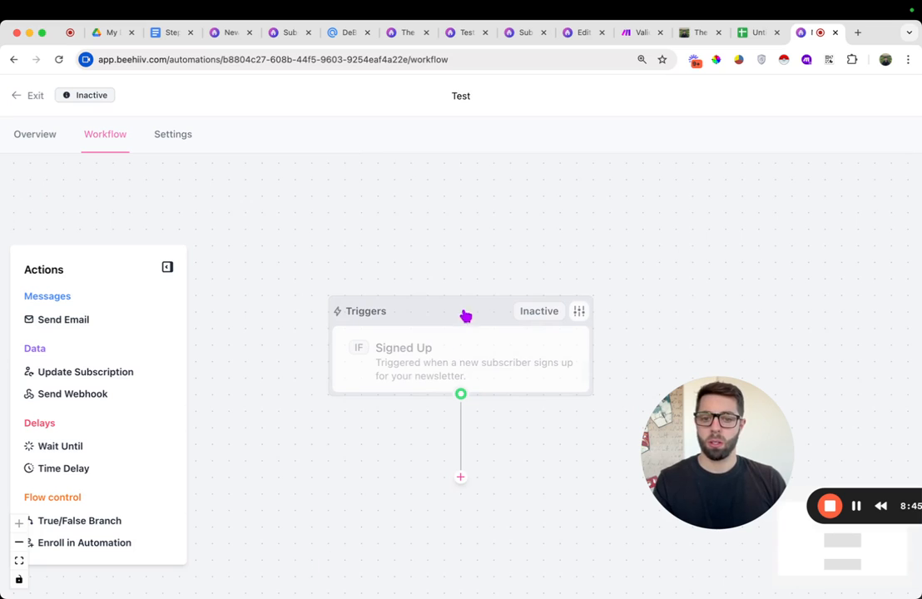
Activate the Signed Up trigger, confirm the activation, and save it
{"action": "left_click", "coordinate": [580, 310]}
{"action": "left_click", "coordinate": [297, 148]}
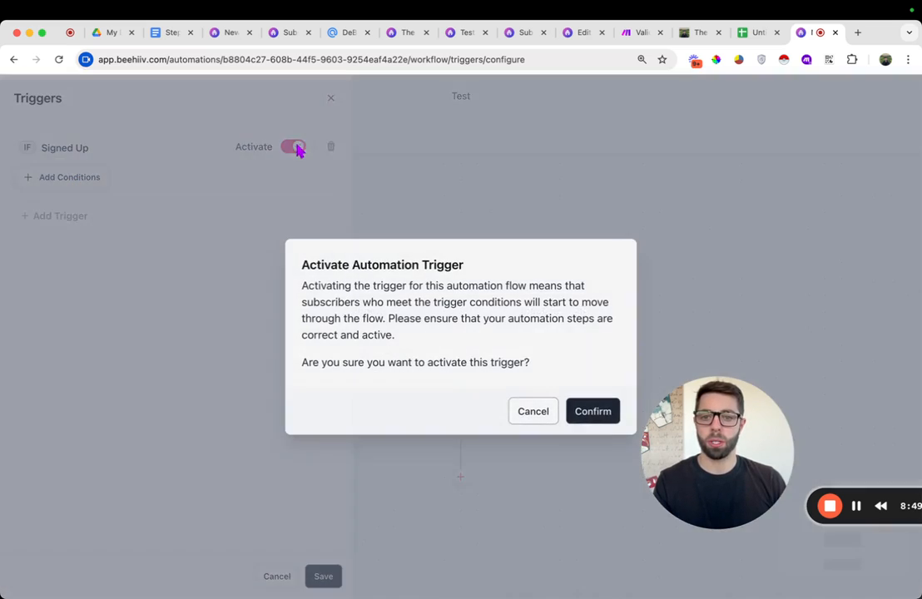
{"action": "left_click", "coordinate": [575, 416]}
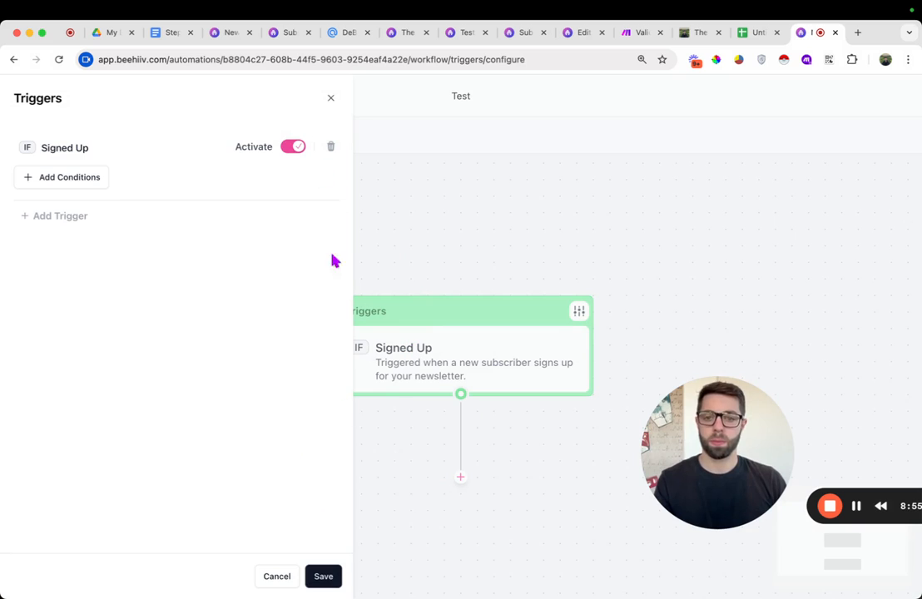
{"action": "left_click", "coordinate": [323, 576]}
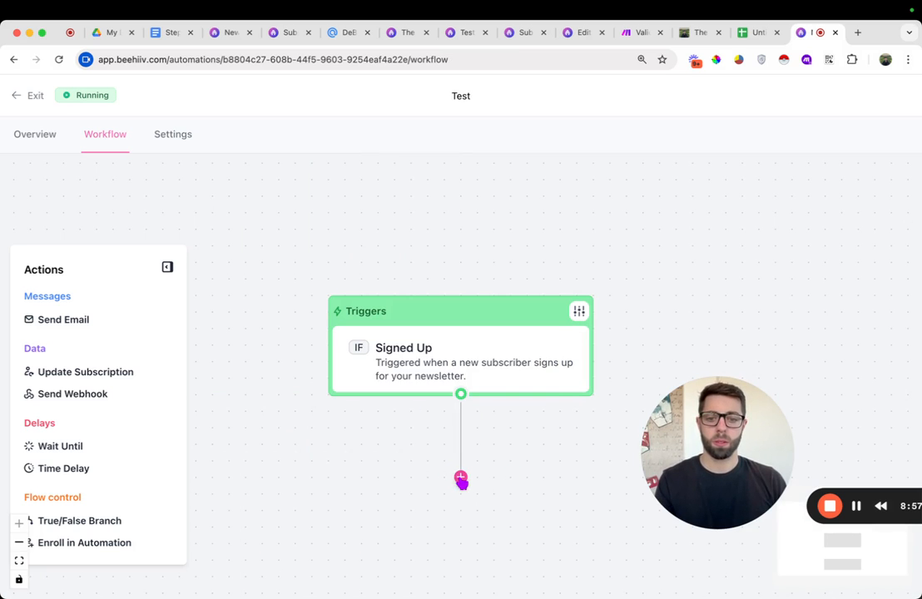
Add a Send Webhook step below the trigger and describe it as 'The best webhook ever - (make.com)'
{"action": "left_click", "coordinate": [461, 480]}
{"action": "left_click", "coordinate": [443, 401]}
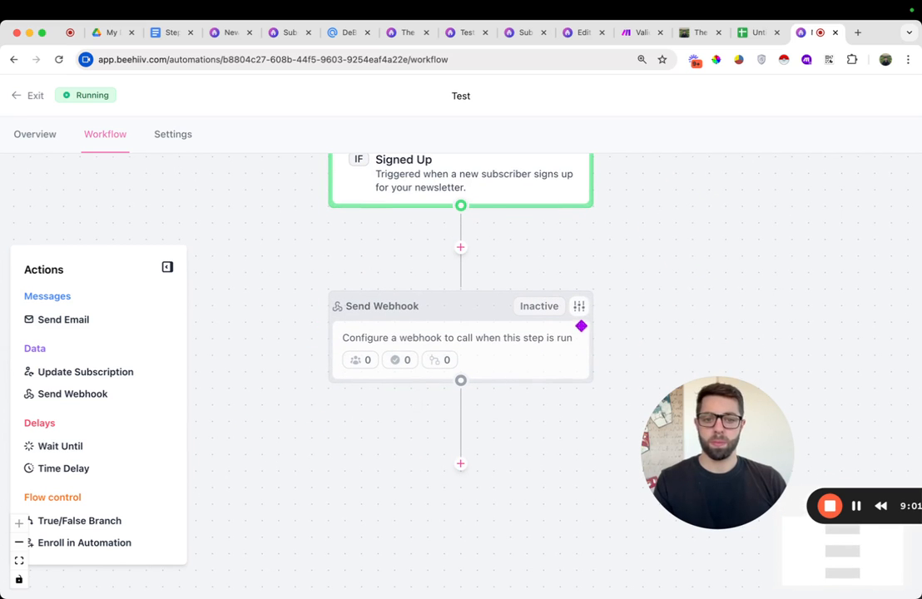
{"action": "left_click", "coordinate": [581, 307]}
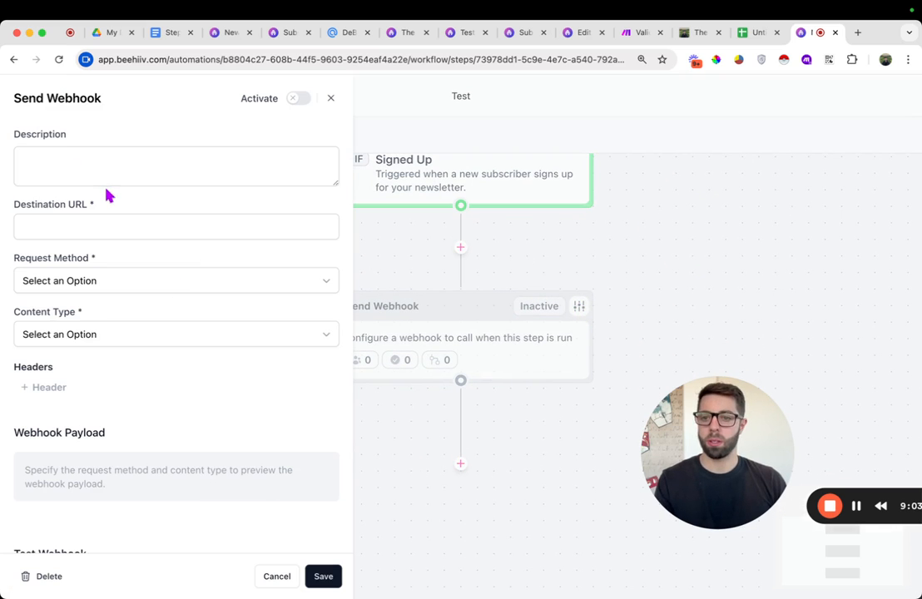
{"action": "left_click", "coordinate": [94, 158]}
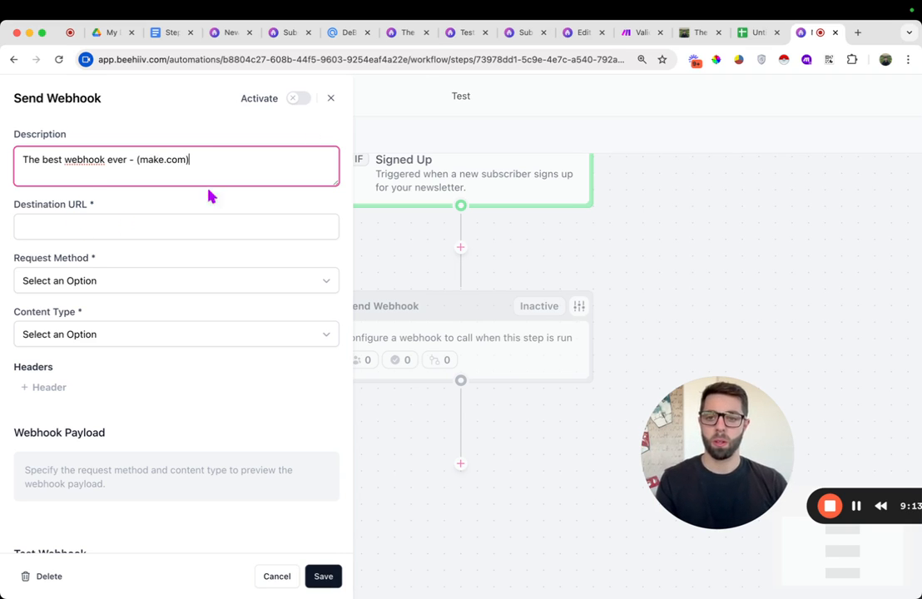
Copy the Make.com webhook address and paste it as the Send Webhook step's Destination URL
{"action": "left_click", "coordinate": [630, 34]}
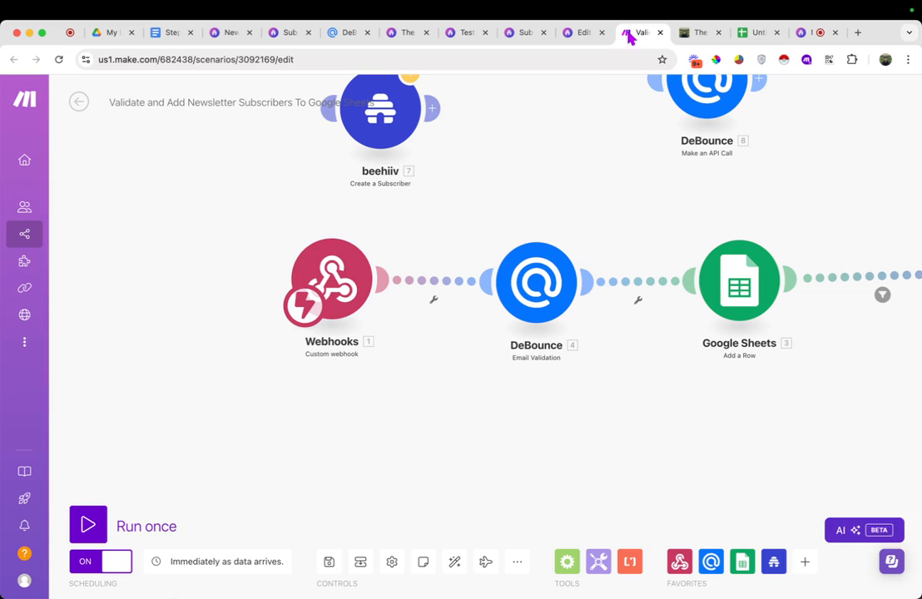
{"action": "left_click", "coordinate": [350, 263]}
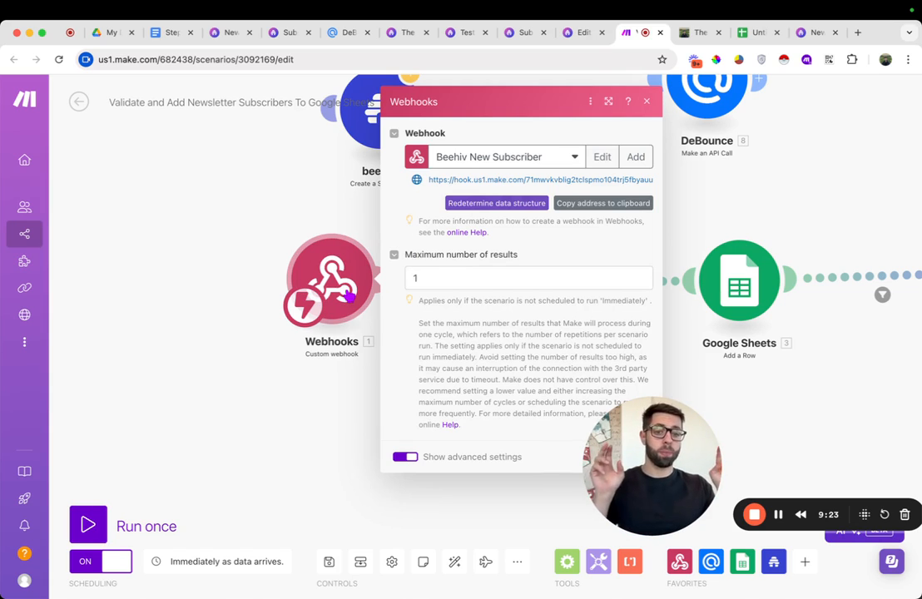
{"action": "left_click", "coordinate": [608, 208]}
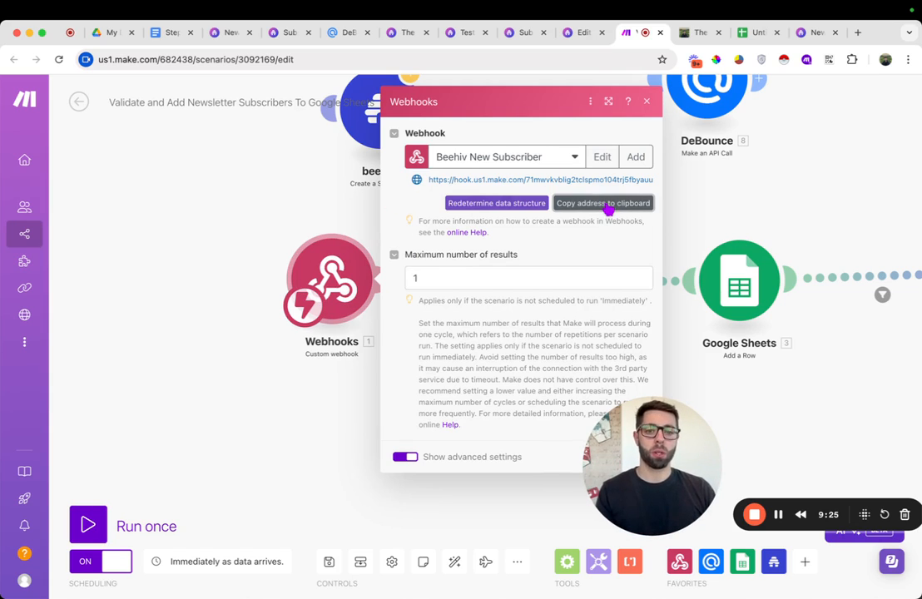
{"action": "left_click", "coordinate": [814, 32]}
{"action": "left_click", "coordinate": [97, 229]}
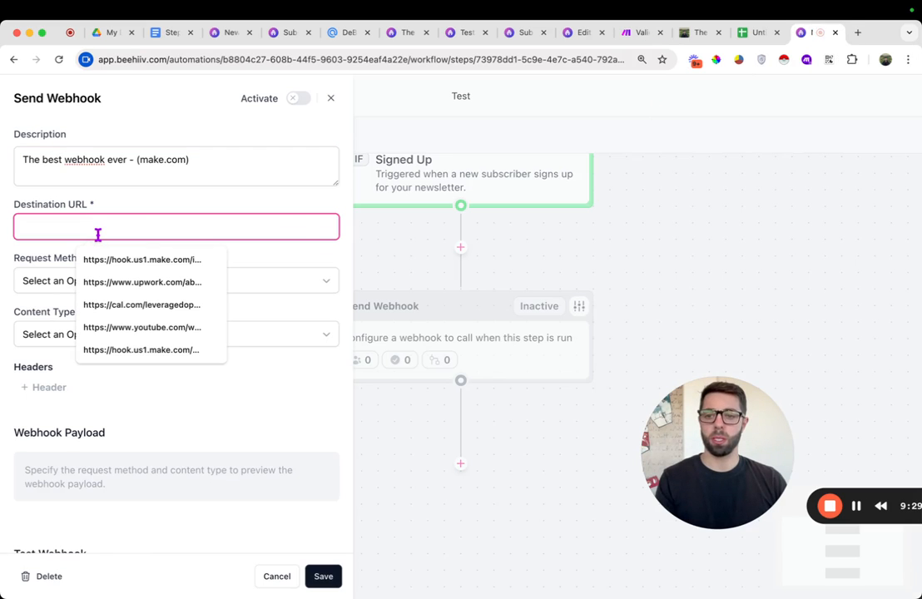
{"action": "left_click", "coordinate": [230, 203]}
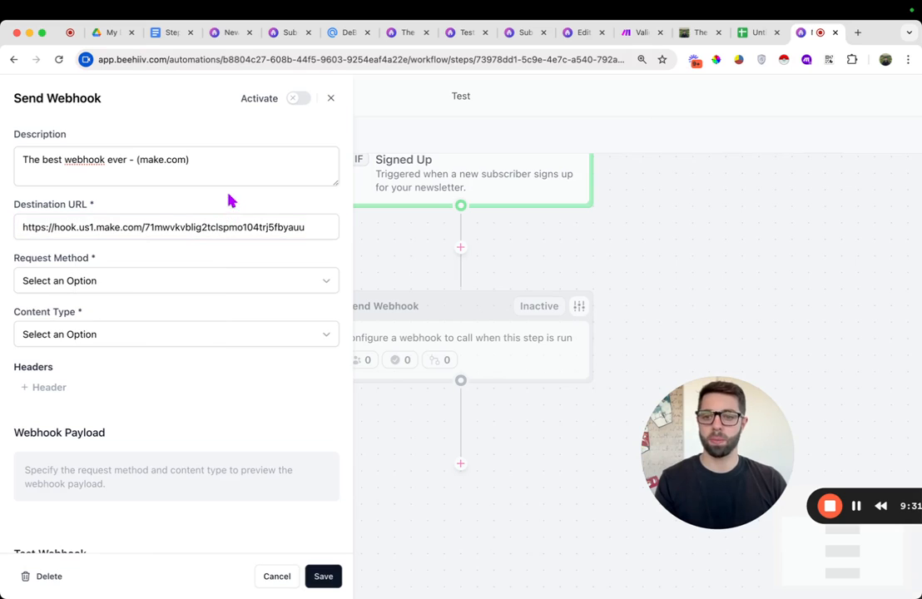
Set the webhook's request method to POST and content type to JSON (application/json)
{"action": "left_click", "coordinate": [112, 284]}
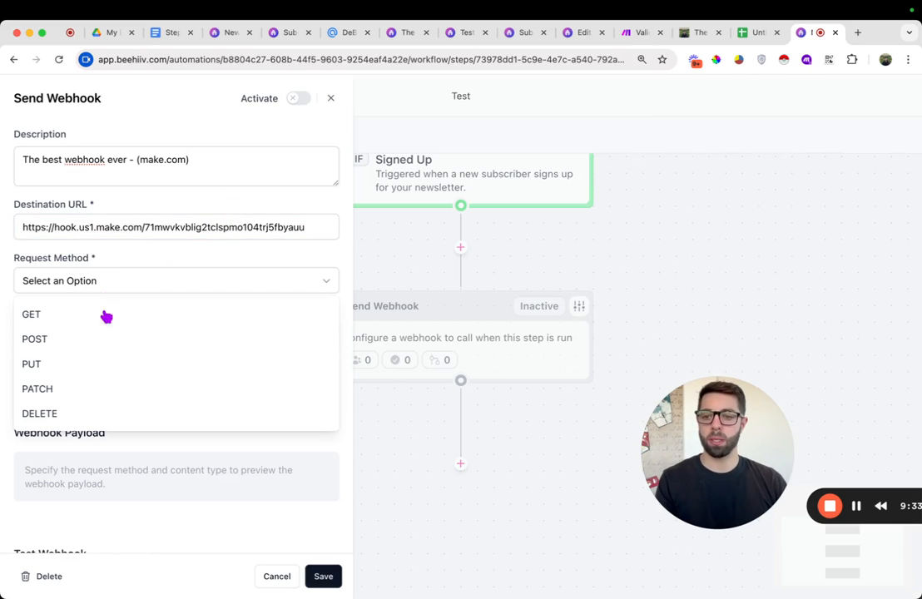
{"action": "left_click", "coordinate": [103, 341]}
{"action": "left_click", "coordinate": [106, 338]}
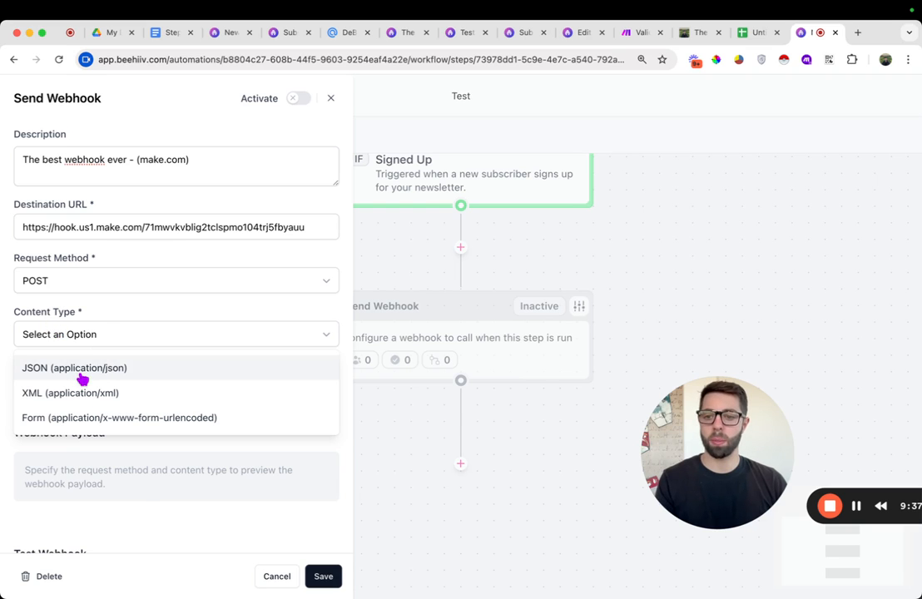
{"action": "left_click", "coordinate": [83, 370]}
Run only the Make.com Webhooks module so it waits for incoming data
{"action": "scroll", "coordinate": [191, 403], "scroll_direction": "down", "scroll_amount": 5}
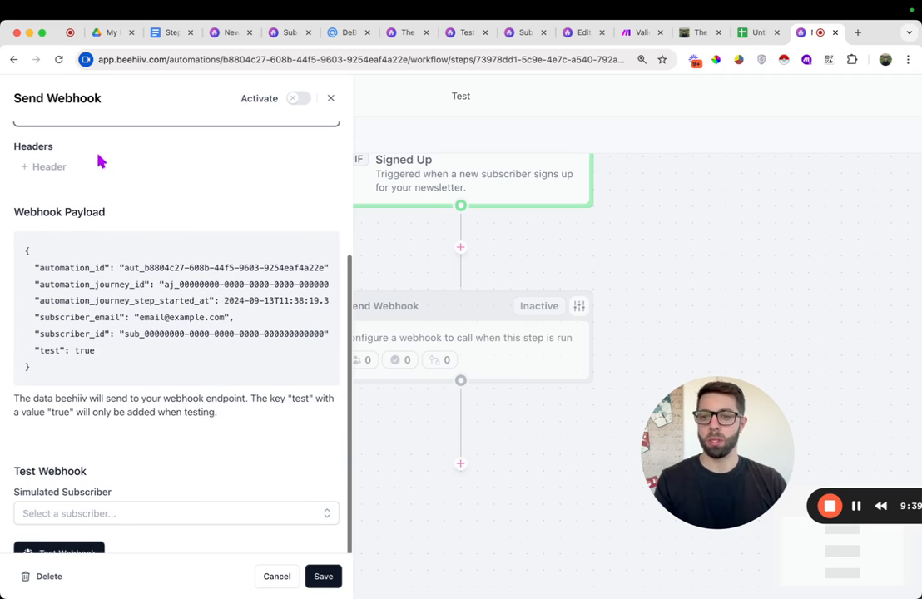
{"action": "scroll", "coordinate": [161, 282], "scroll_direction": "down", "scroll_amount": 3}
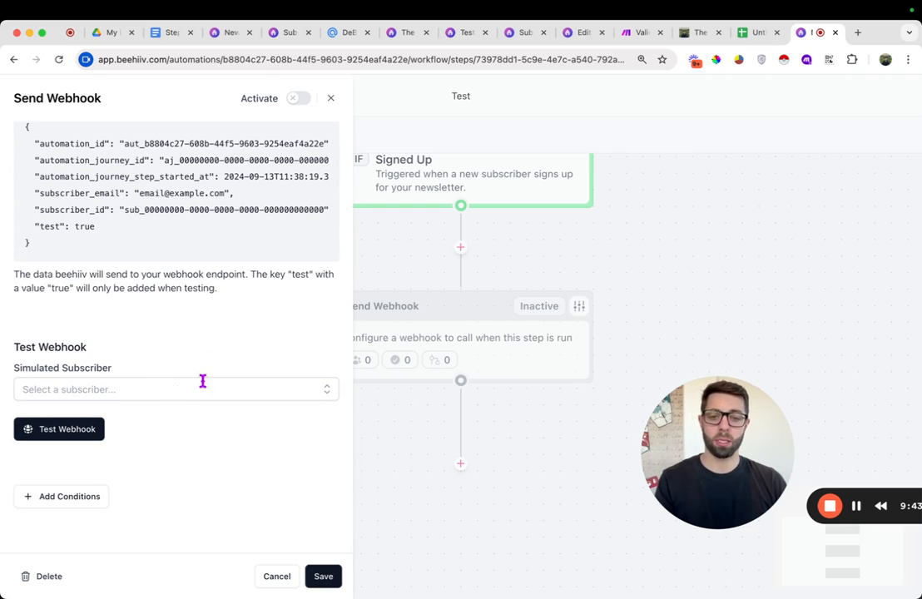
{"action": "left_click", "coordinate": [650, 39]}
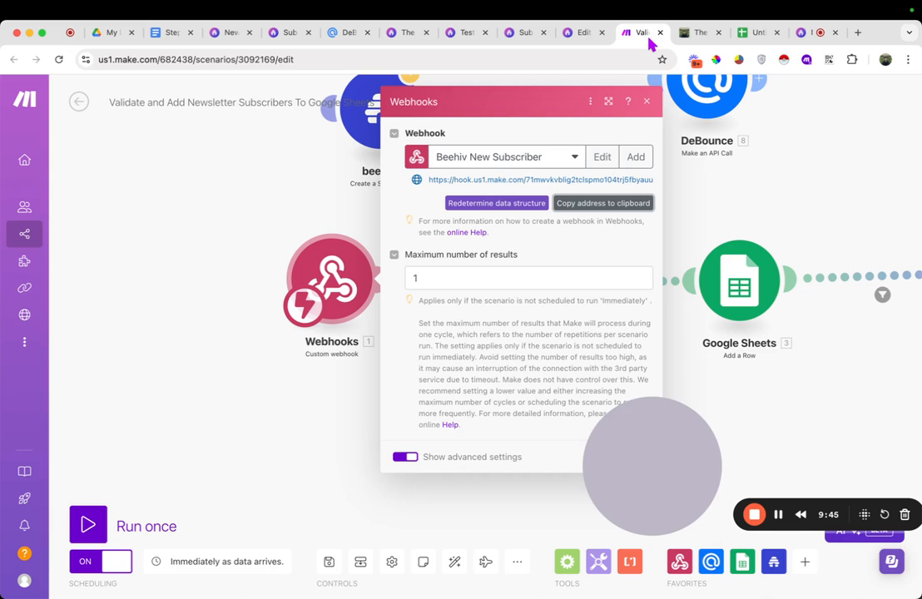
{"action": "left_click", "coordinate": [647, 101]}
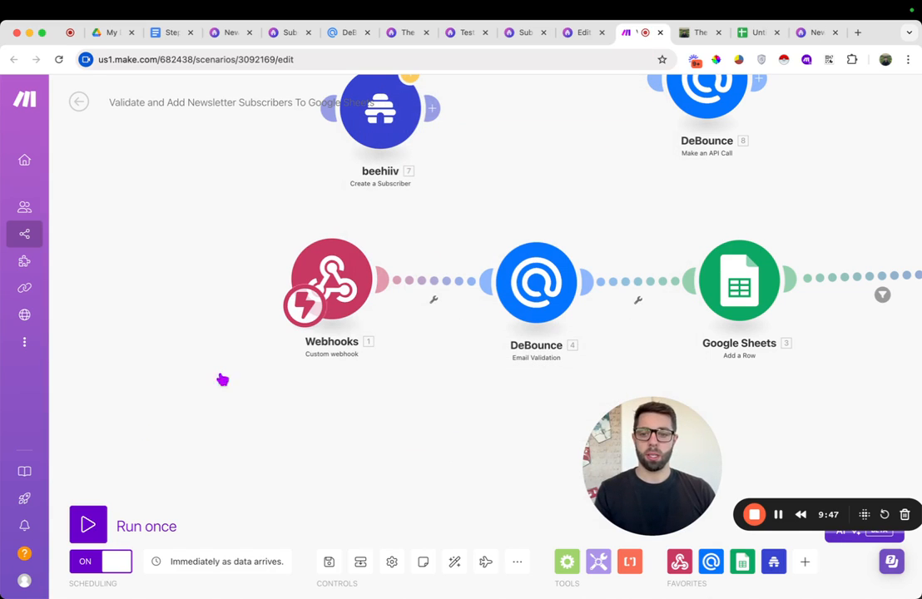
{"action": "right_click", "coordinate": [355, 279]}
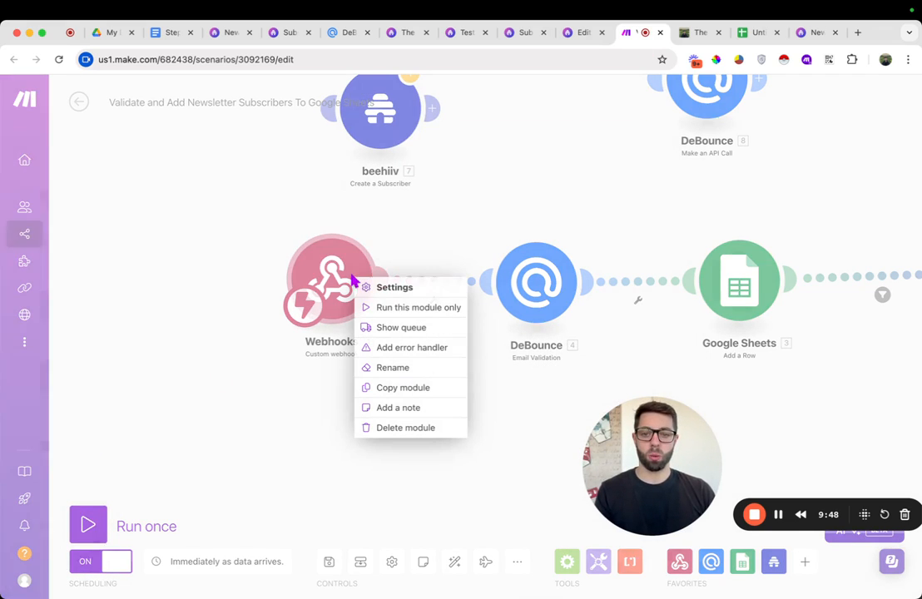
{"action": "left_click", "coordinate": [388, 308]}
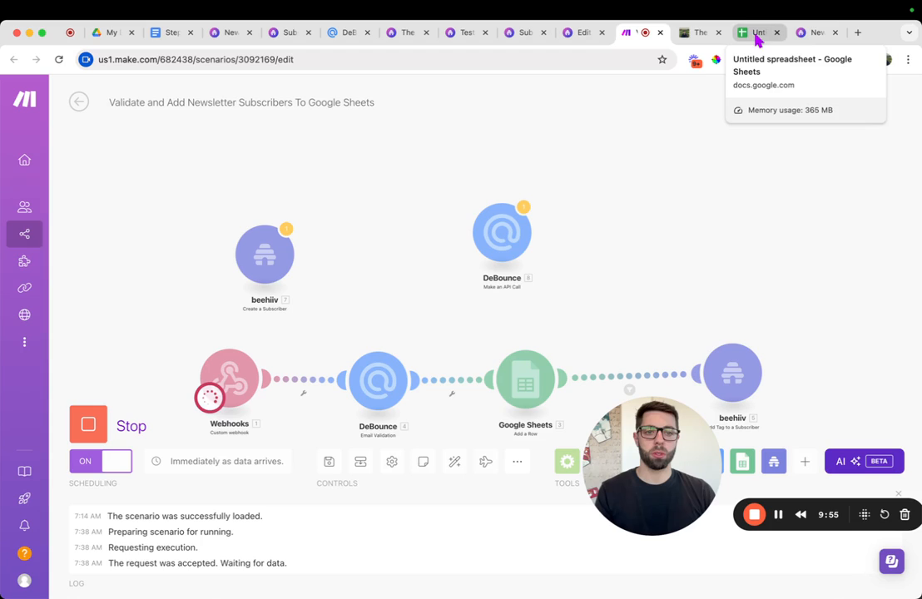
Send a test webhook from beehiiv, choosing your own subscriber e-mail as the simulated subscriber
{"action": "left_click", "coordinate": [807, 34]}
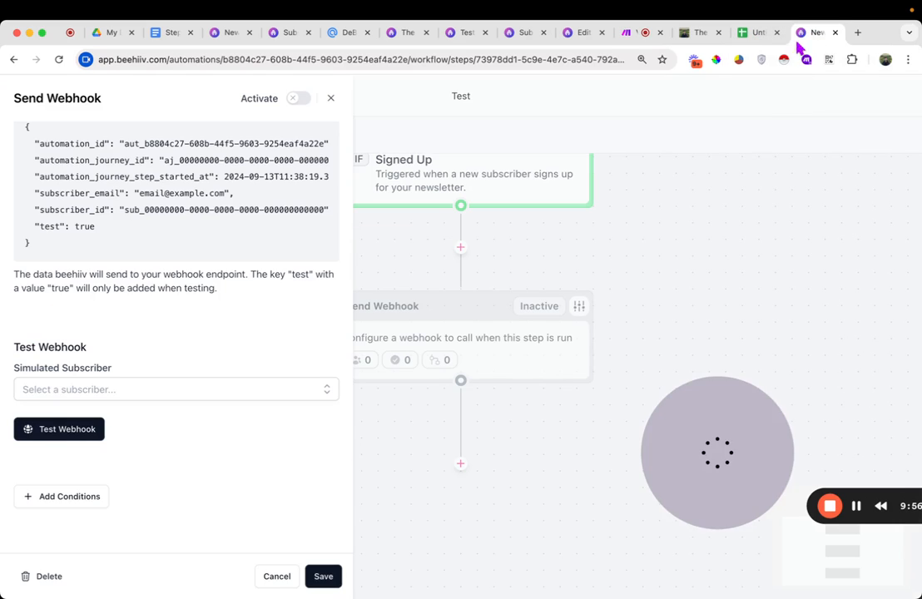
{"action": "left_click", "coordinate": [105, 387]}
{"action": "left_click", "coordinate": [106, 422]}
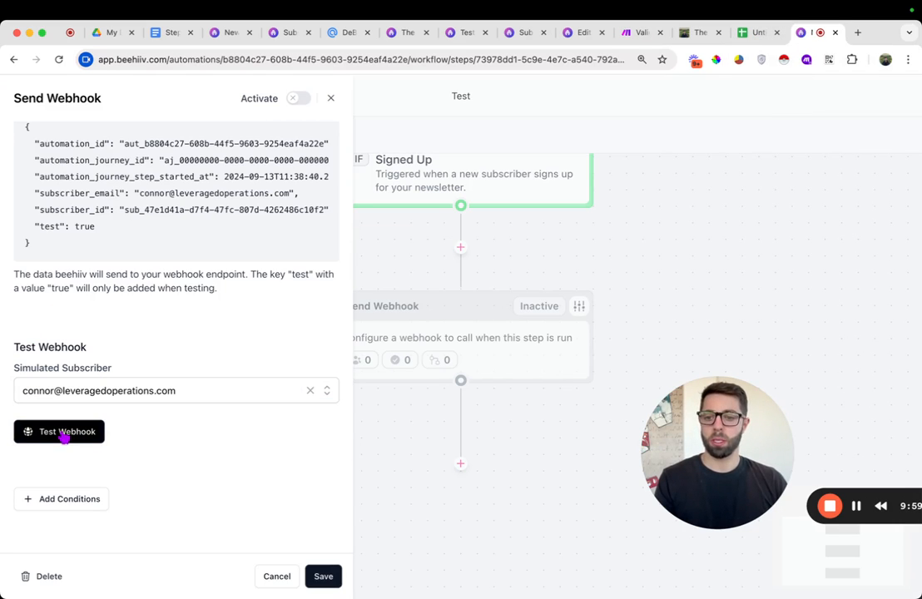
{"action": "left_click", "coordinate": [61, 434]}
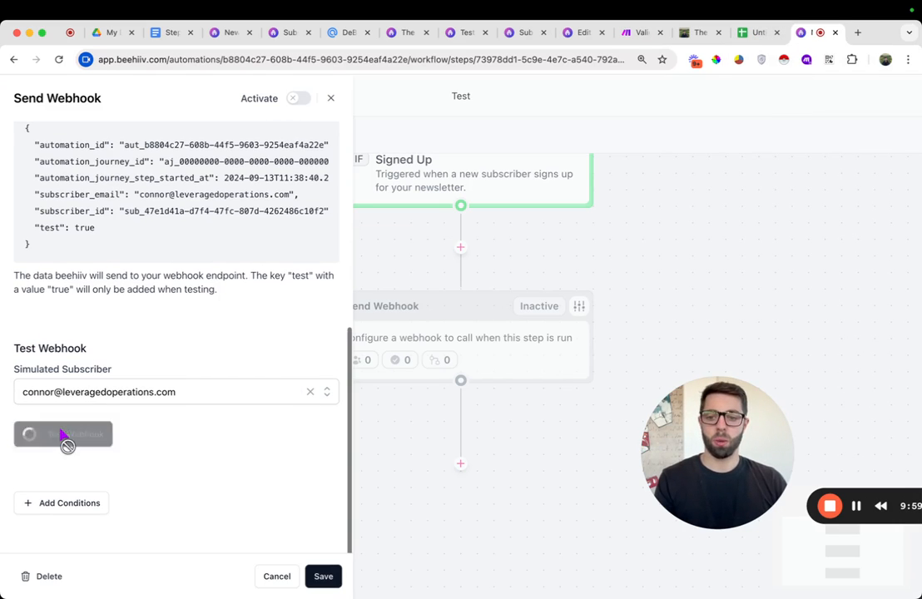
Examine the subscriber fields in the Webhooks module's output bundle in Make.com
{"action": "left_click", "coordinate": [637, 35]}
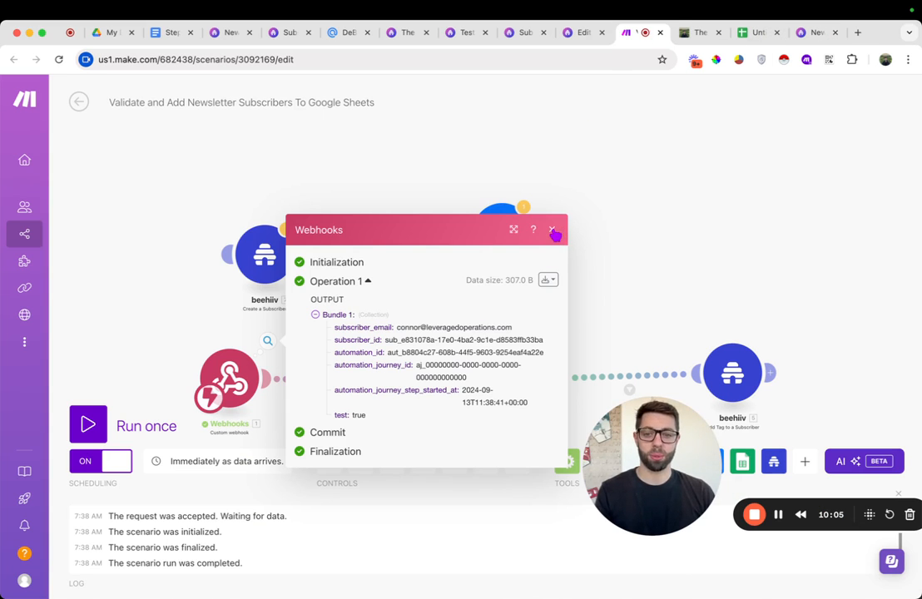
{"action": "left_click_drag", "start_coordinate": [535, 408], "coordinate": [335, 342]}
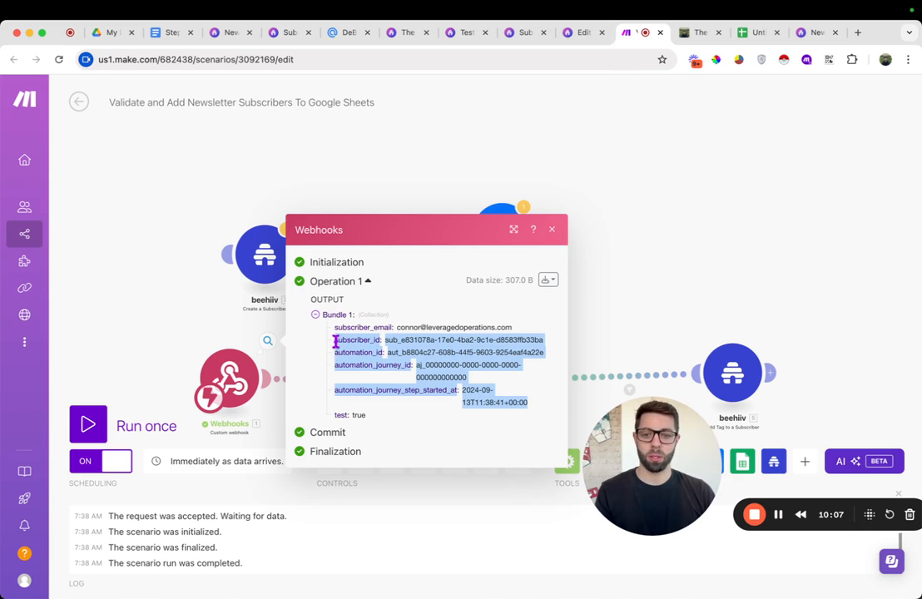
{"action": "double_click", "coordinate": [441, 321]}
{"action": "left_click", "coordinate": [441, 348]}
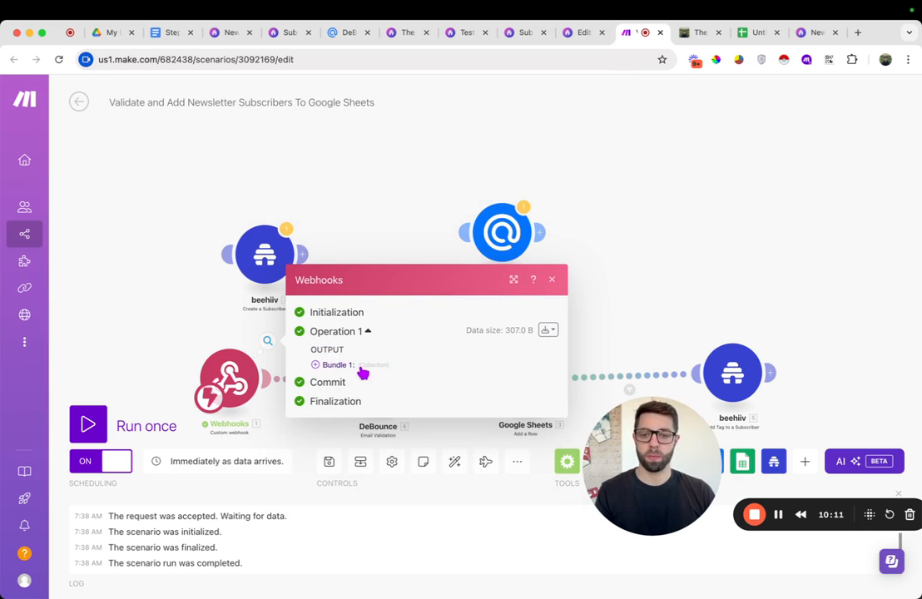
{"action": "left_click", "coordinate": [360, 369]}
{"action": "triple_click", "coordinate": [428, 343]}
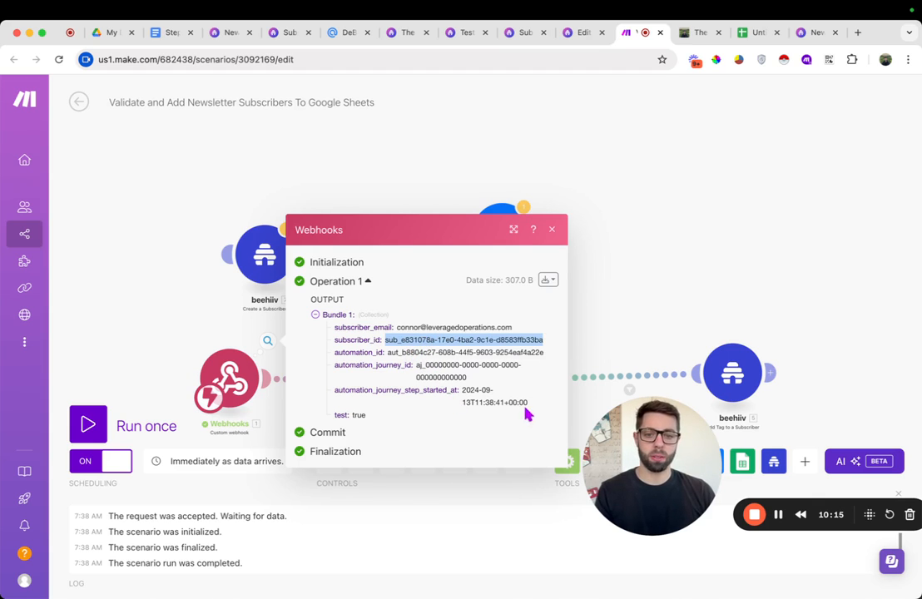
{"action": "left_click_drag", "start_coordinate": [527, 413], "coordinate": [388, 352]}
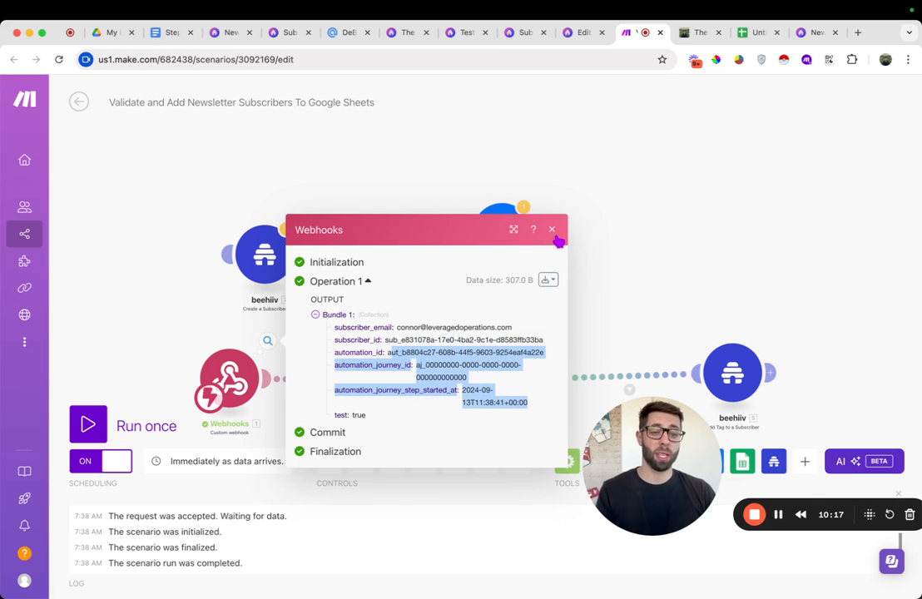
Run the whole Make.com scenario once and send another test webhook from the beehiiv automation to trigger it
{"action": "left_click", "coordinate": [552, 230]}
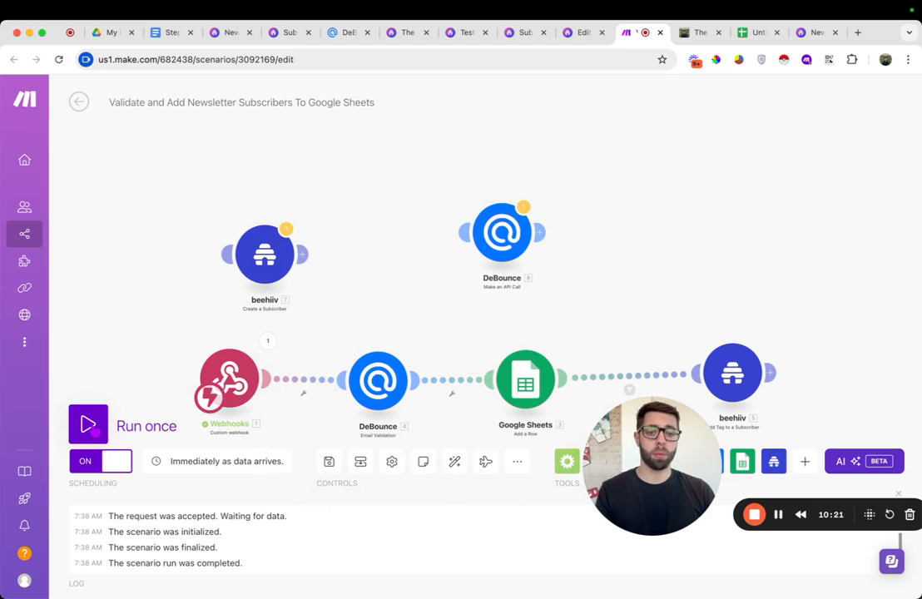
{"action": "left_click", "coordinate": [89, 425]}
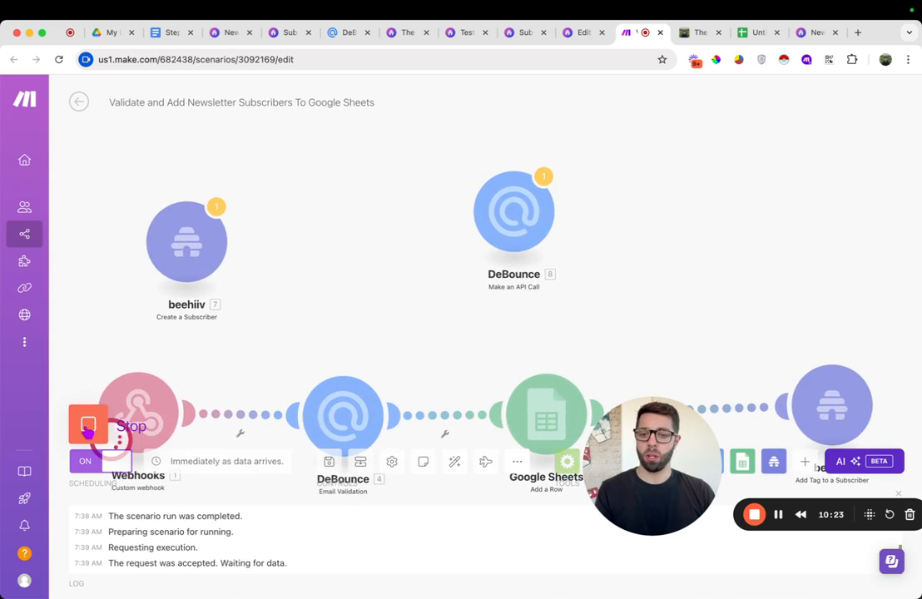
{"action": "left_click", "coordinate": [804, 38]}
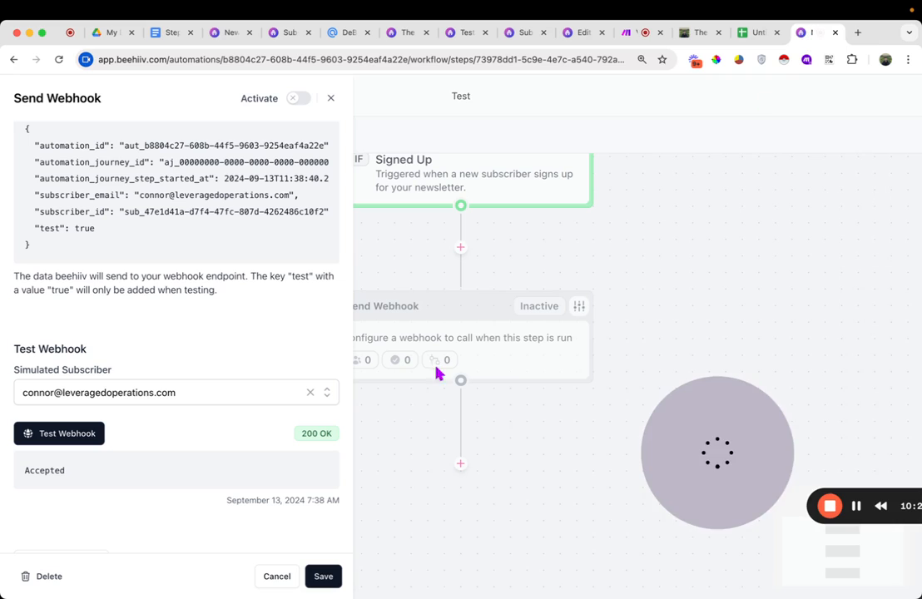
{"action": "left_click", "coordinate": [77, 441]}
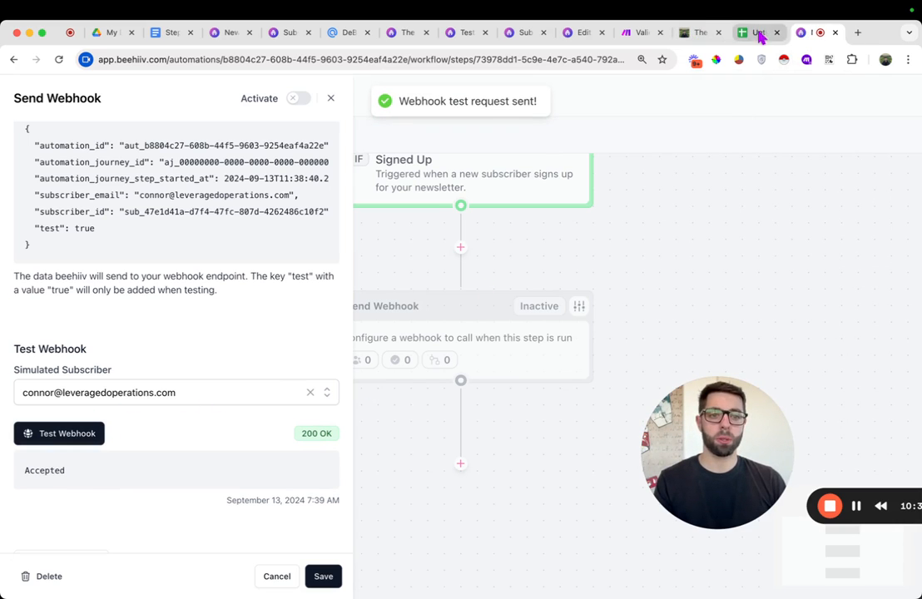
{"action": "left_click", "coordinate": [655, 35]}
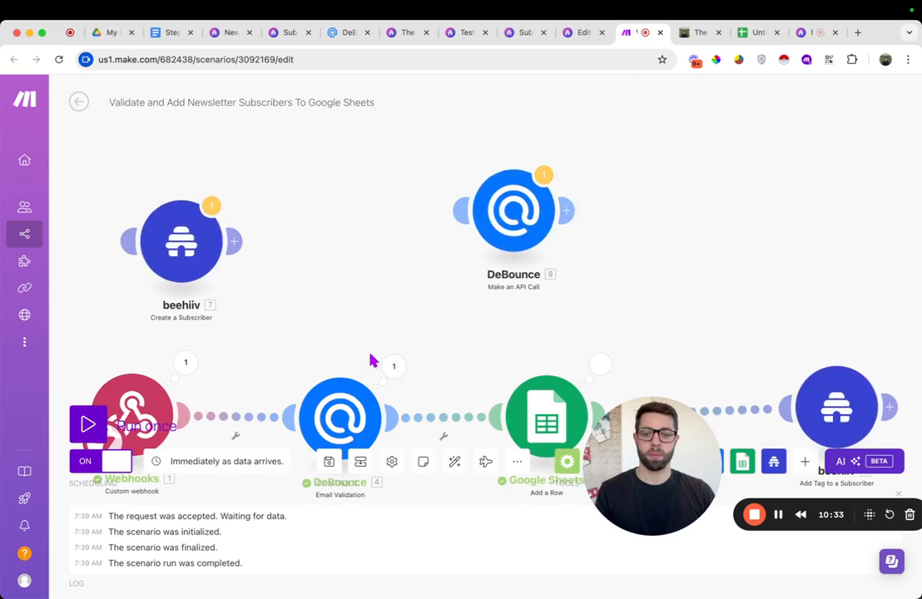
Examine the DeBounce and Google Sheets modules' input and output bundles from the scenario run
{"action": "left_click_drag", "start_coordinate": [384, 366], "coordinate": [434, 215]}
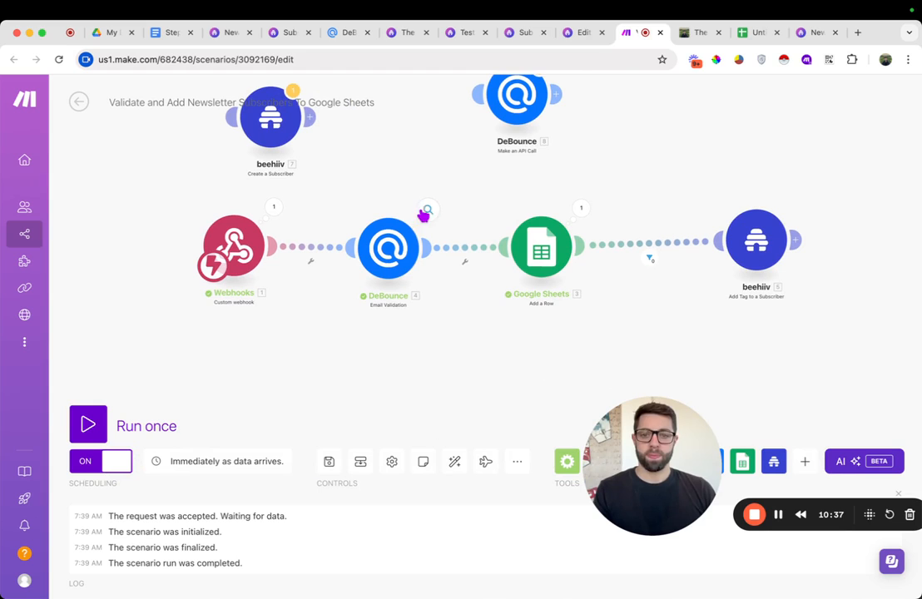
{"action": "left_click", "coordinate": [428, 211]}
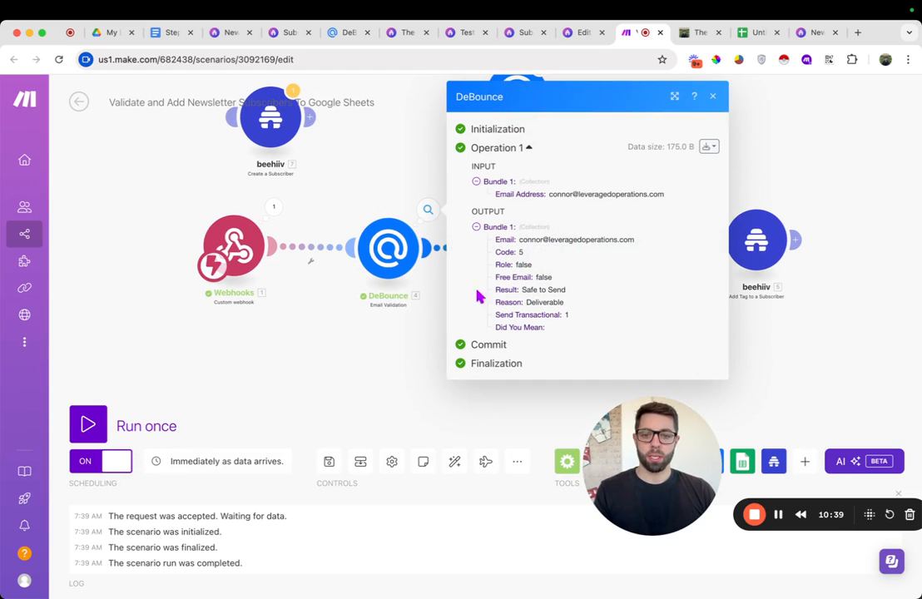
{"action": "triple_click", "coordinate": [531, 290]}
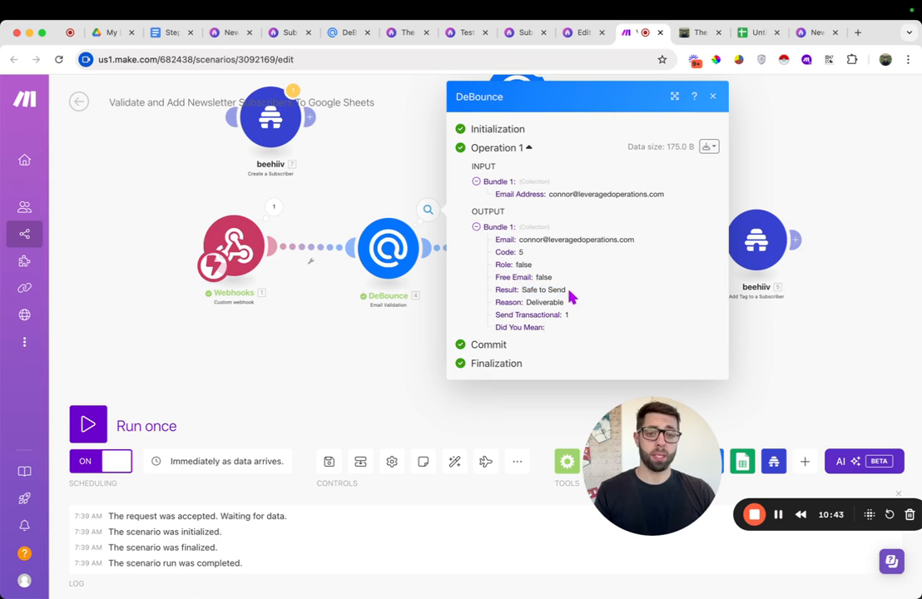
{"action": "left_click", "coordinate": [713, 99]}
{"action": "left_click", "coordinate": [587, 216]}
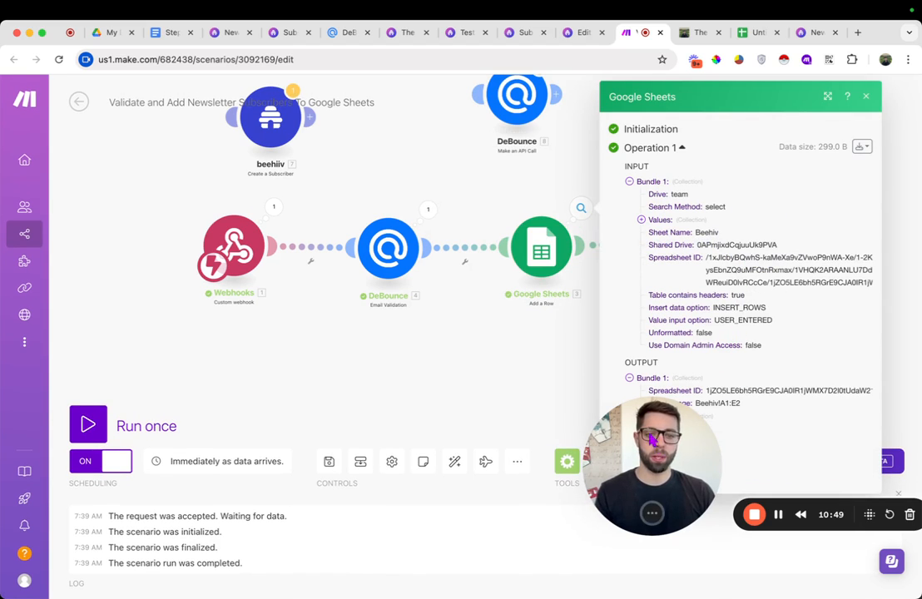
{"action": "left_click_drag", "start_coordinate": [655, 443], "coordinate": [185, 244]}
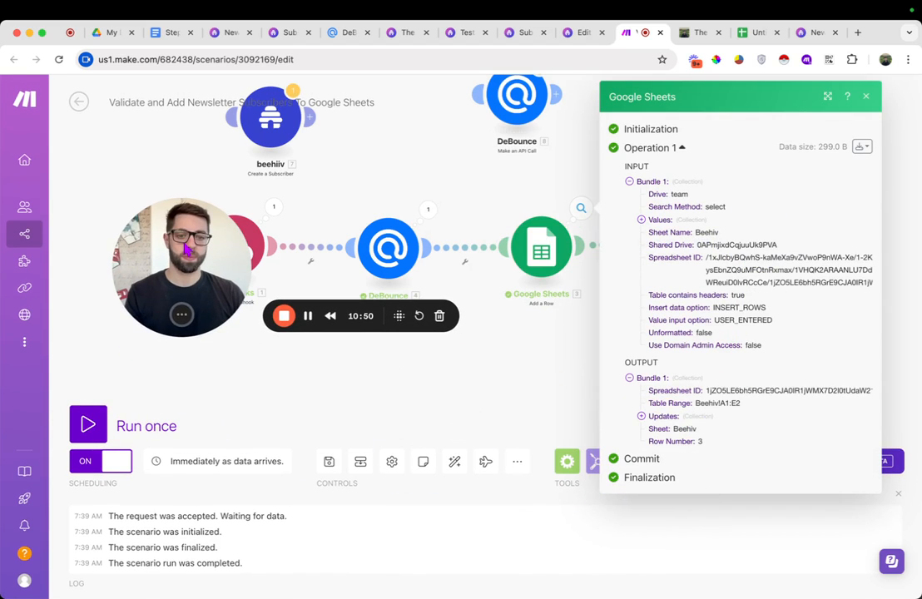
{"action": "left_click", "coordinate": [642, 415]}
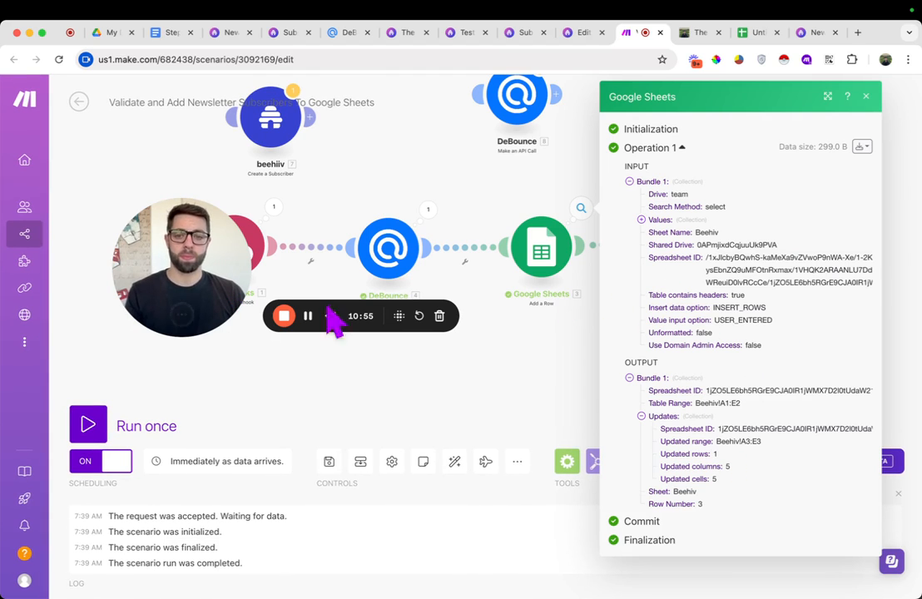
{"action": "left_click_drag", "start_coordinate": [201, 281], "coordinate": [360, 364]}
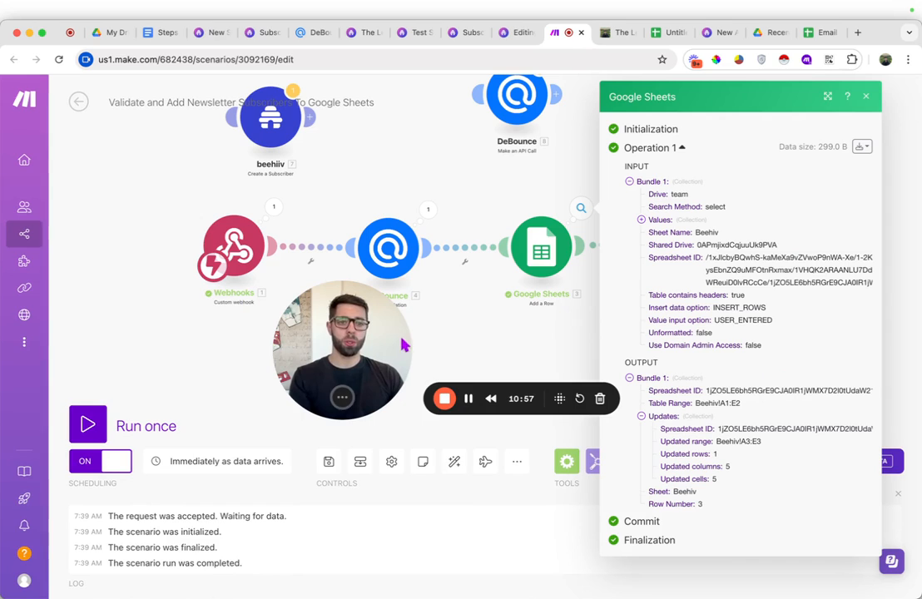
Remove the bold formatting from the new subscriber row in the Email Subscribers sheet
{"action": "left_click", "coordinate": [823, 39]}
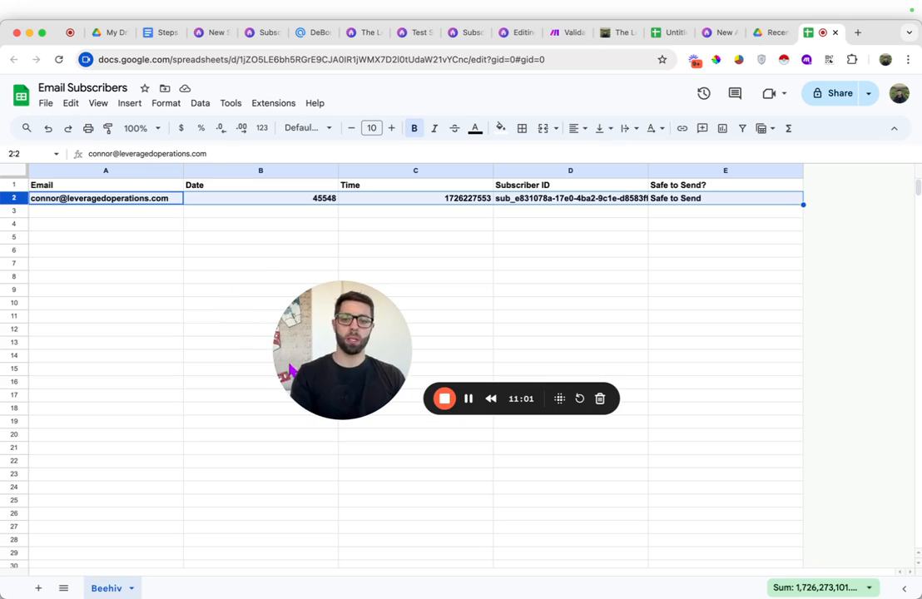
{"action": "left_click_drag", "start_coordinate": [342, 341], "coordinate": [605, 457]}
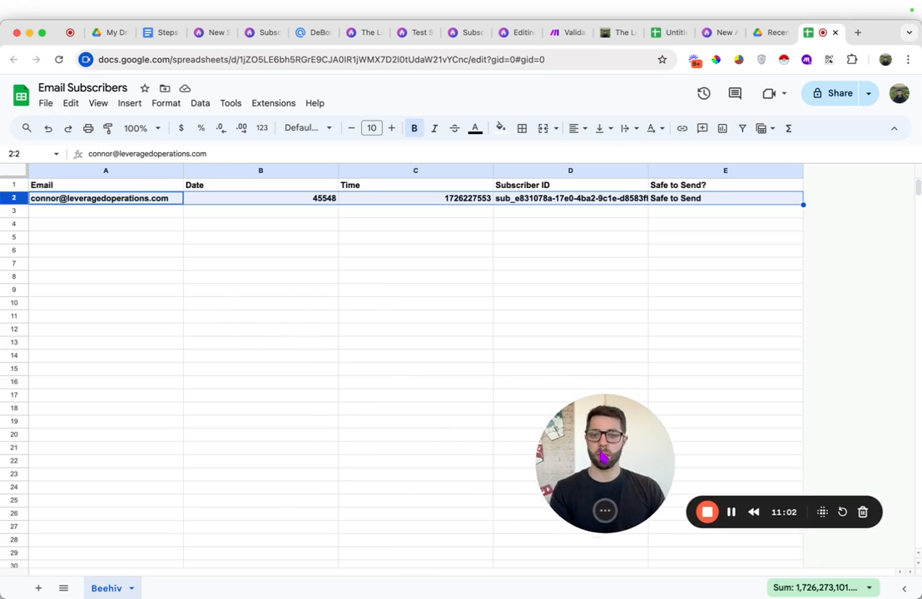
{"action": "left_click", "coordinate": [75, 243]}
{"action": "left_click", "coordinate": [77, 202]}
{"action": "left_click", "coordinate": [284, 200]}
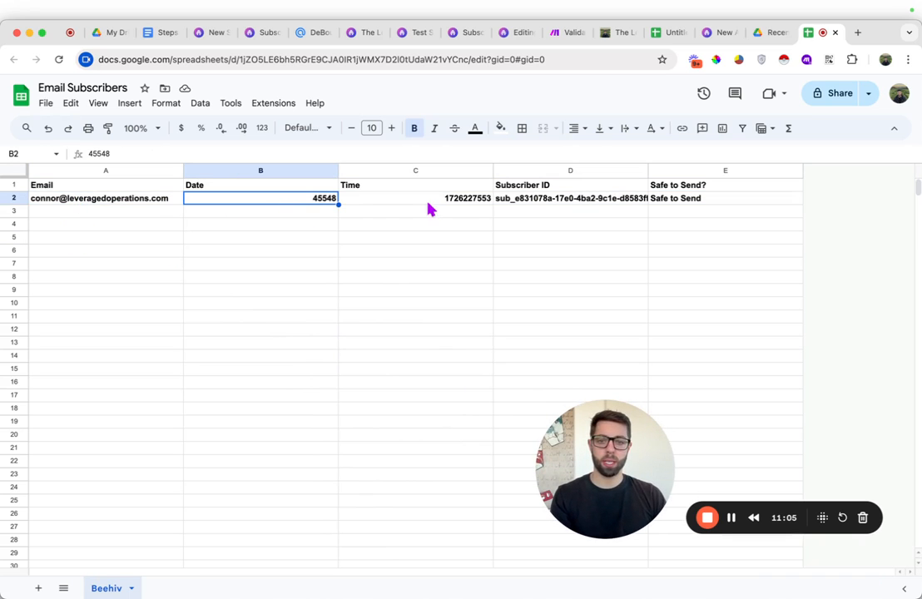
{"action": "left_click", "coordinate": [421, 204]}
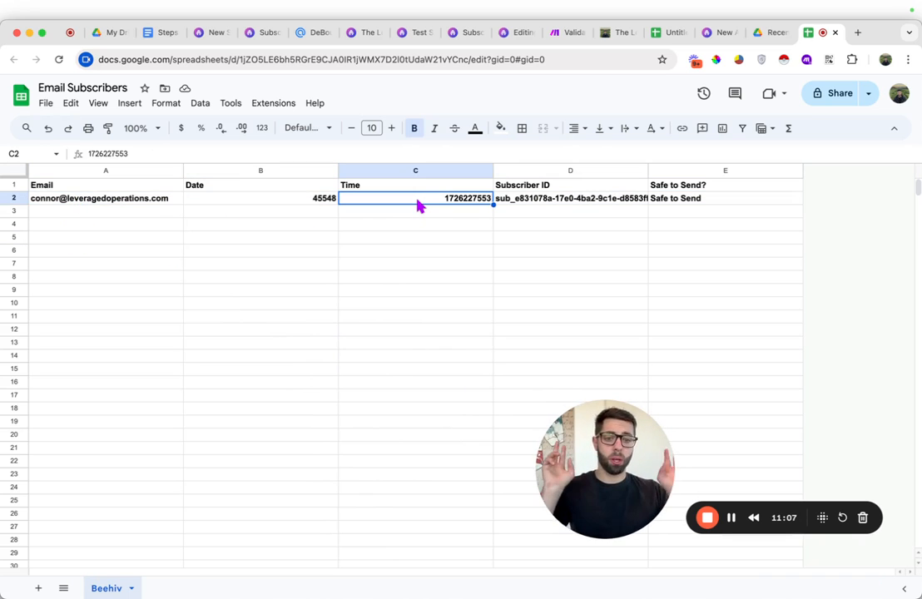
{"action": "left_click", "coordinate": [583, 204]}
{"action": "left_click", "coordinate": [693, 207]}
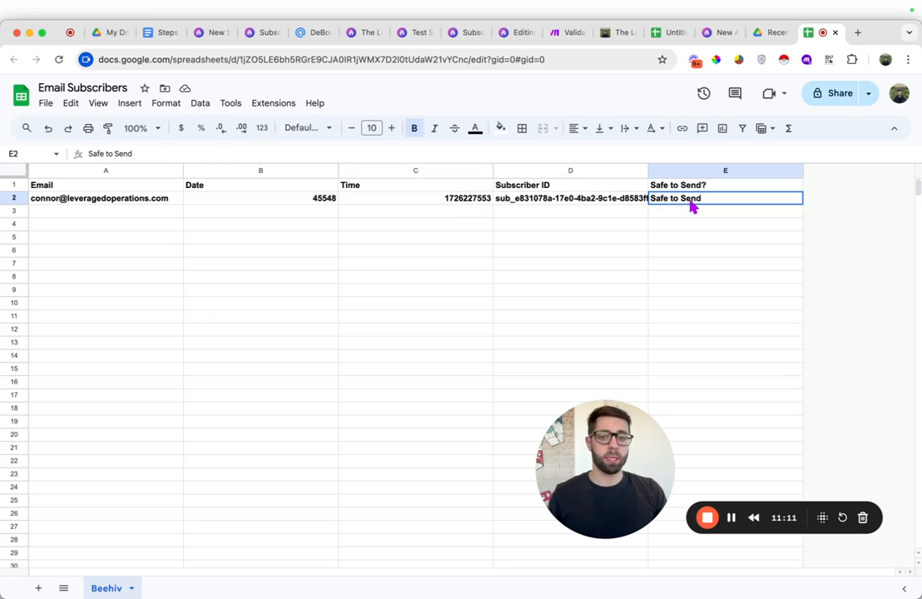
{"action": "left_click", "coordinate": [14, 198]}
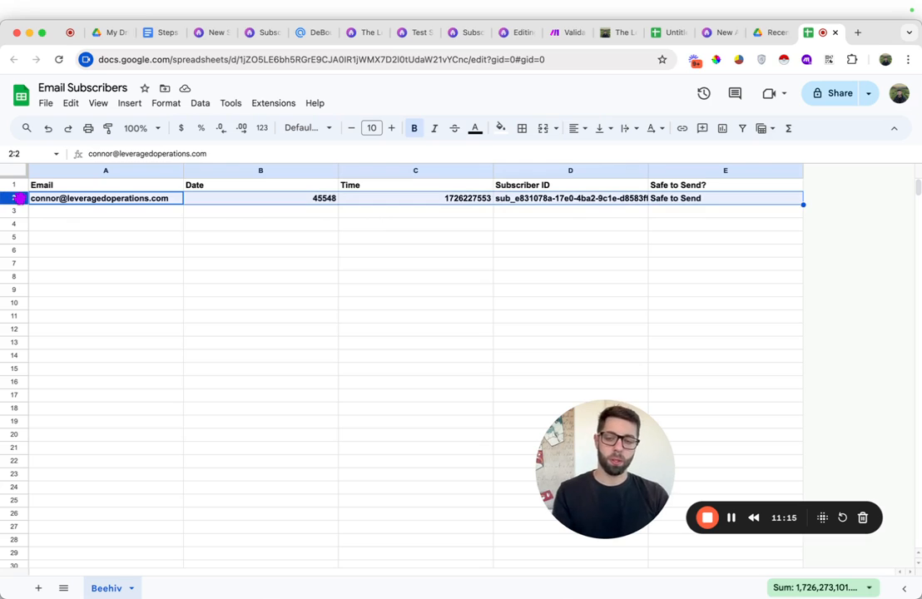
{"action": "key", "text": "super+b"}
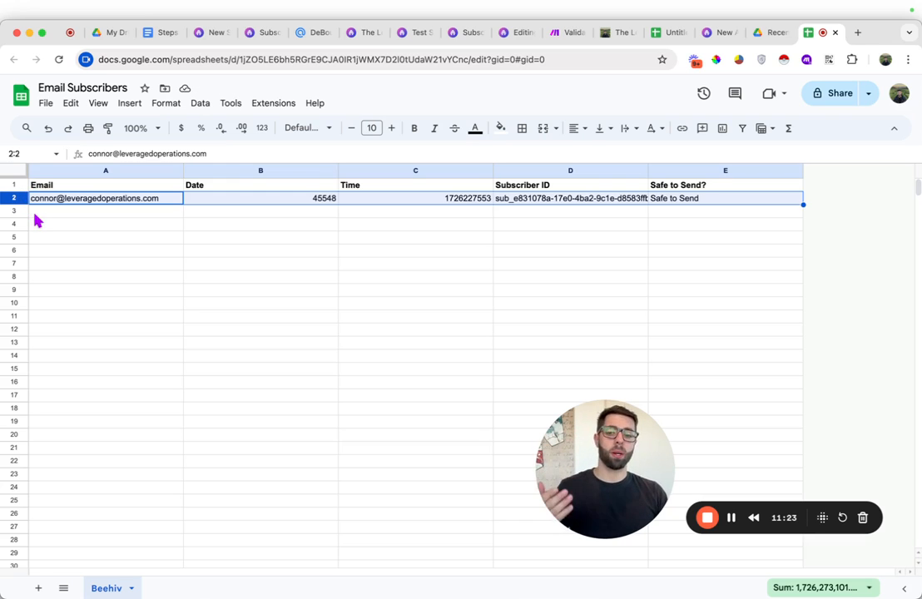
Format the Date column as a long date in the September 26, 2008 style
{"action": "left_click", "coordinate": [39, 213]}
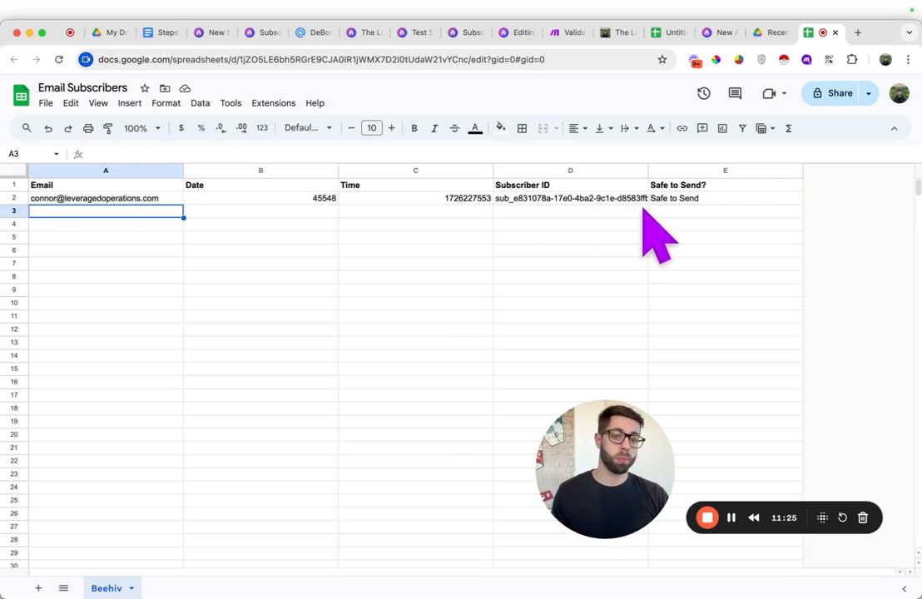
{"action": "left_click", "coordinate": [239, 201]}
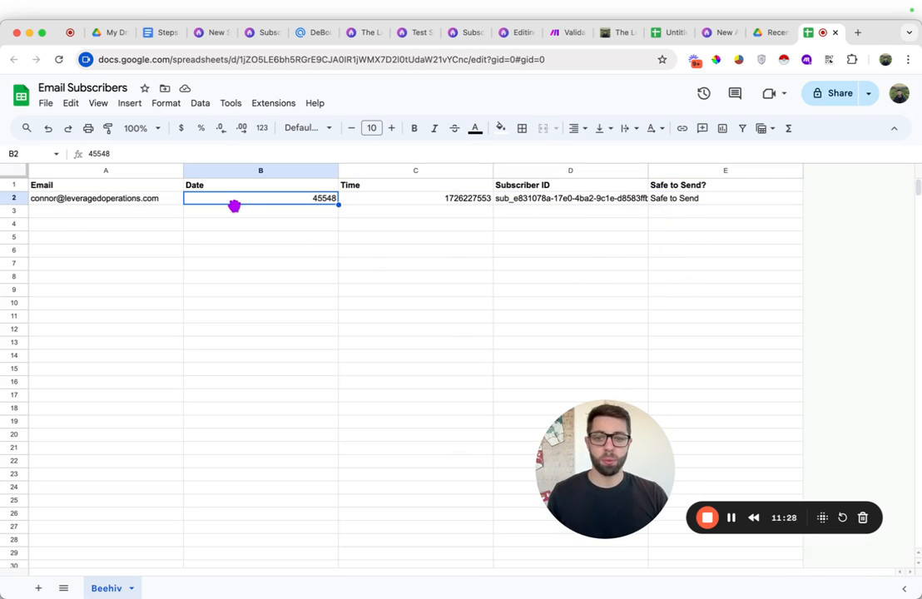
{"action": "double_click", "coordinate": [321, 199]}
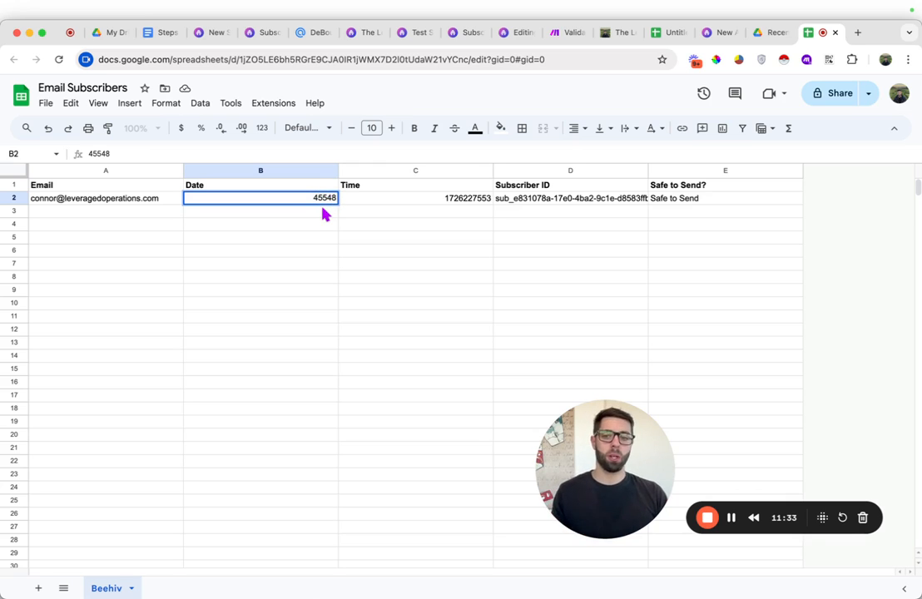
{"action": "left_click", "coordinate": [315, 241]}
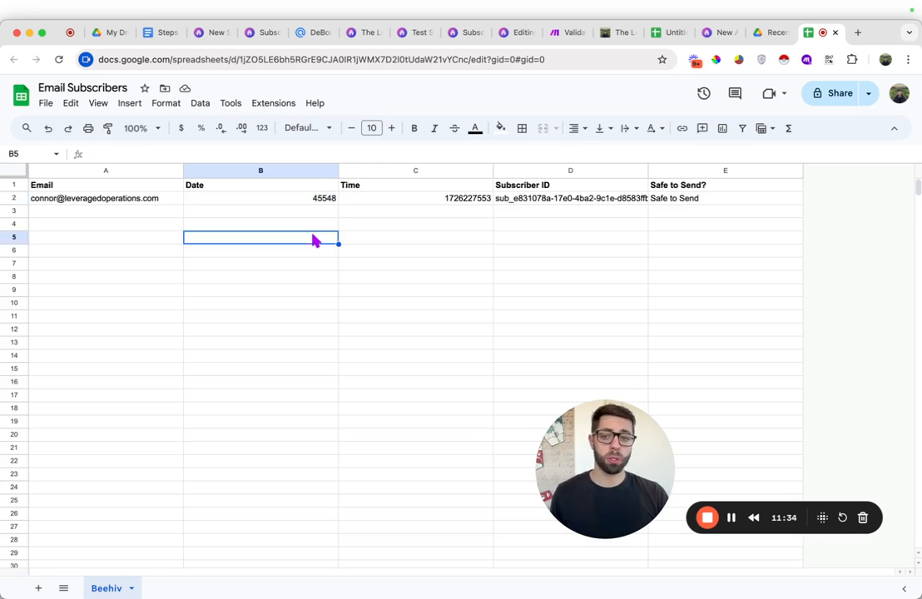
{"action": "left_click", "coordinate": [284, 170]}
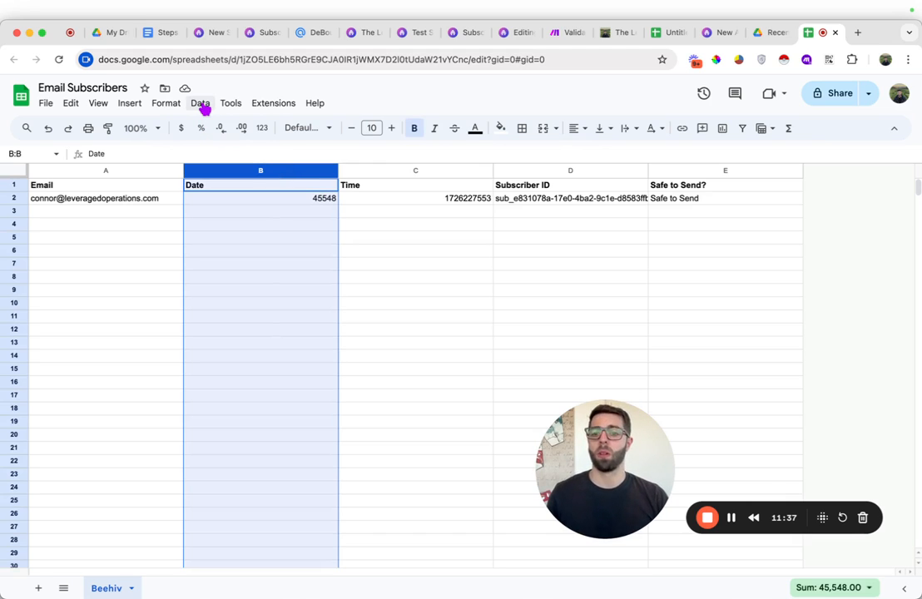
{"action": "left_click", "coordinate": [171, 104]}
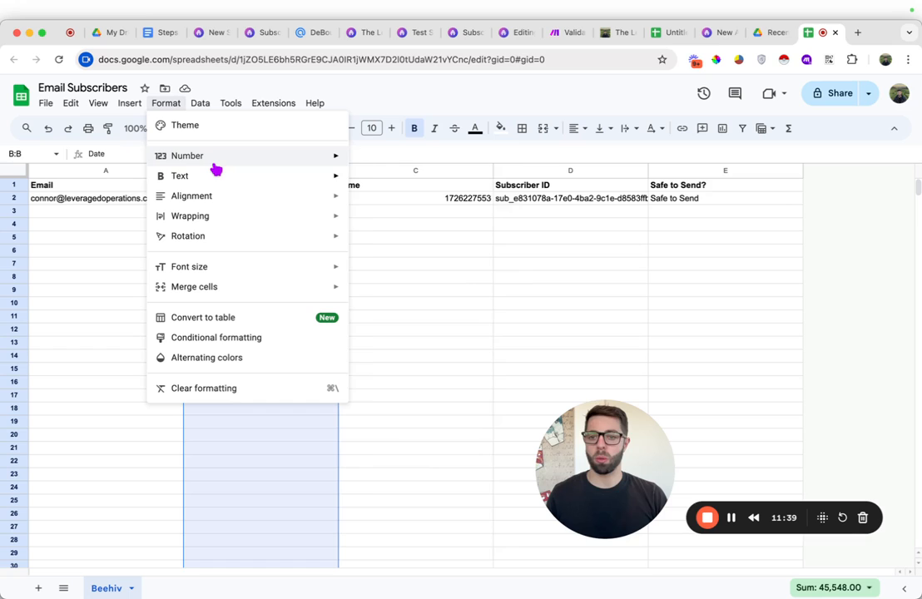
{"action": "mouse_move", "coordinate": [216, 158]}
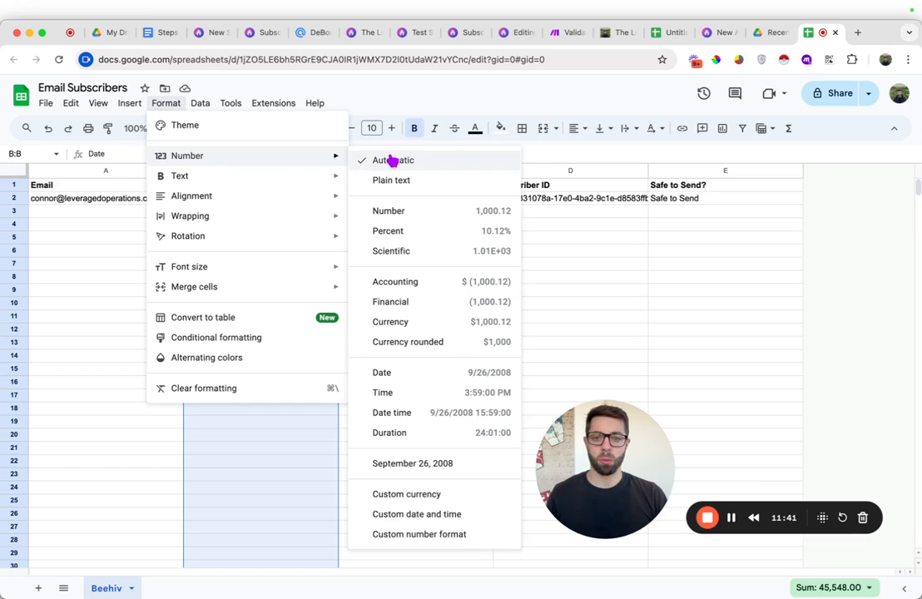
{"action": "left_click", "coordinate": [410, 466]}
{"action": "left_click", "coordinate": [372, 252]}
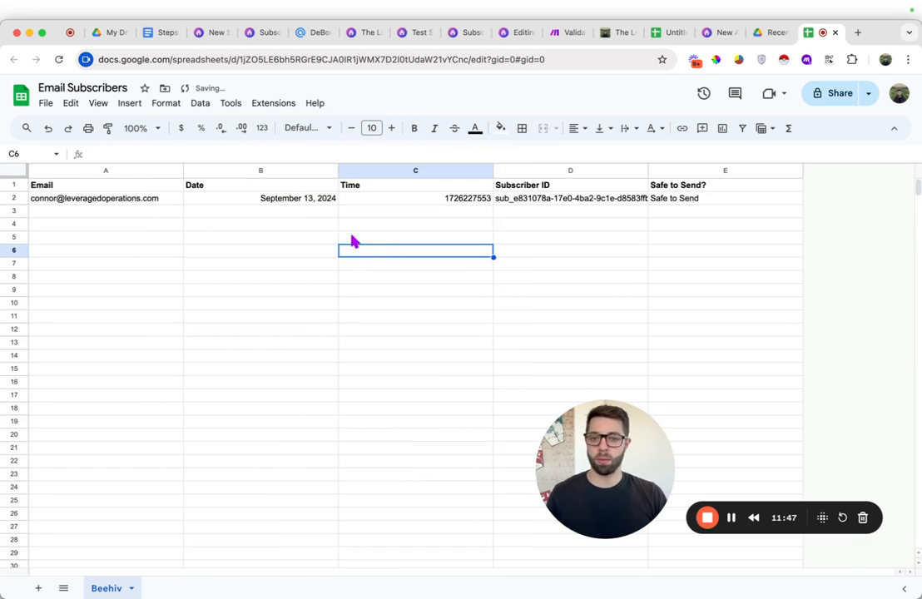
{"action": "left_click", "coordinate": [294, 200]}
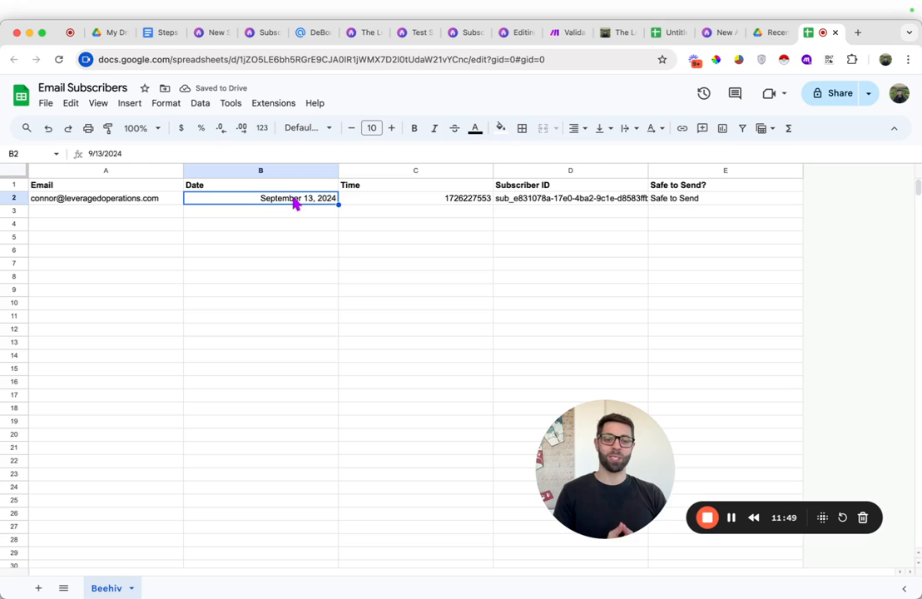
Review the remaining checklist steps in the Steps to keep a clean Beehiv list document
{"action": "left_click", "coordinate": [163, 34]}
{"action": "scroll", "coordinate": [333, 416], "scroll_direction": "down", "scroll_amount": 2}
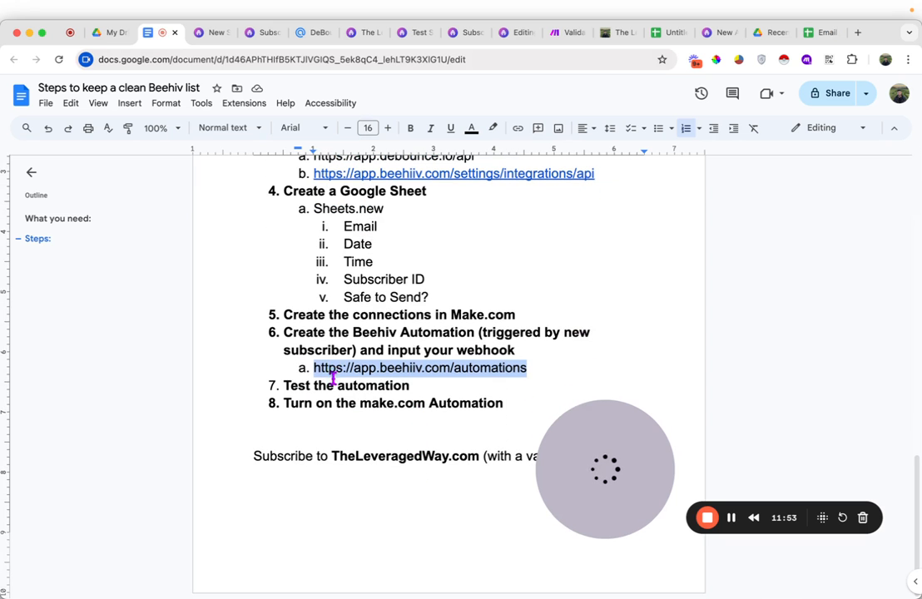
{"action": "left_click", "coordinate": [336, 403]}
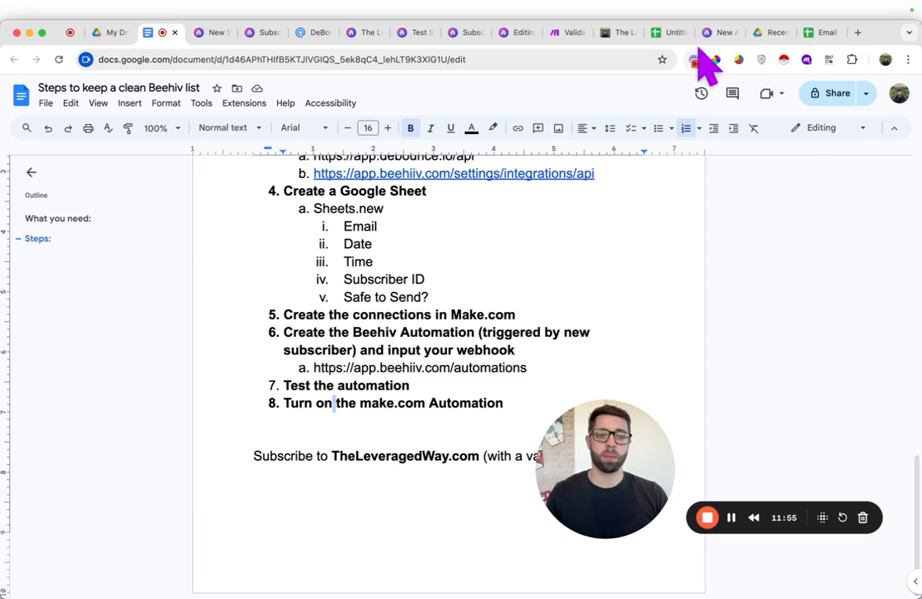
{"action": "left_click", "coordinate": [558, 40]}
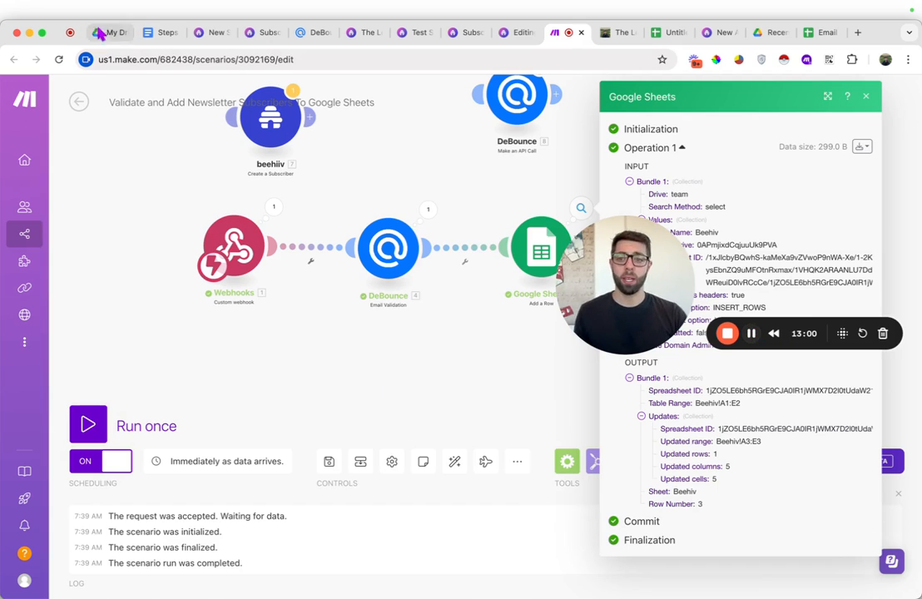
{"action": "left_click", "coordinate": [161, 36]}
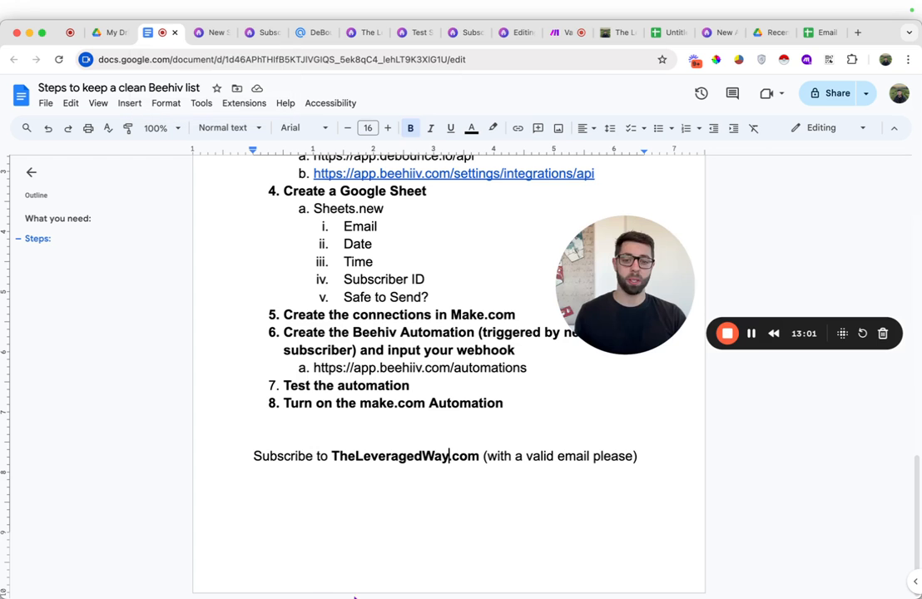
{"action": "left_click_drag", "start_coordinate": [331, 456], "coordinate": [472, 456]}
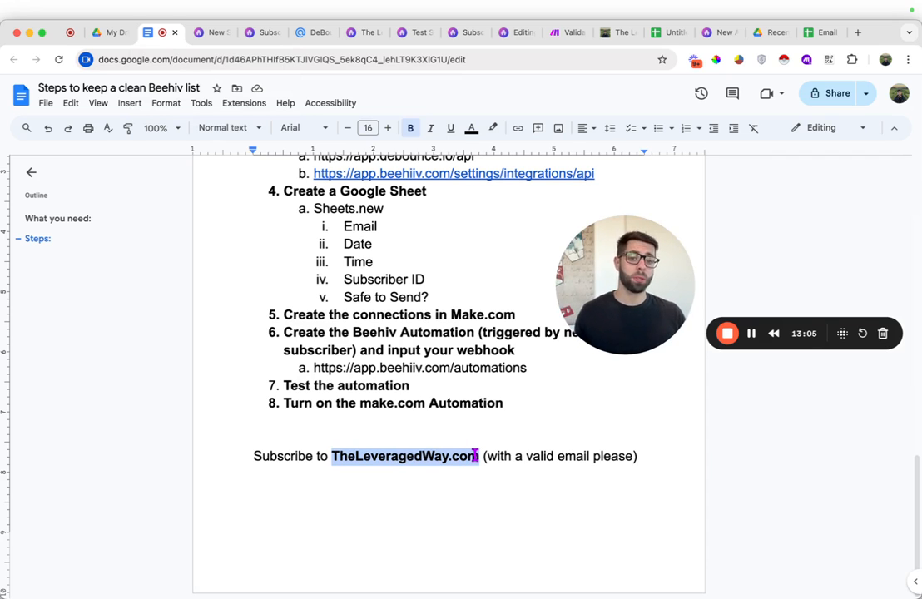